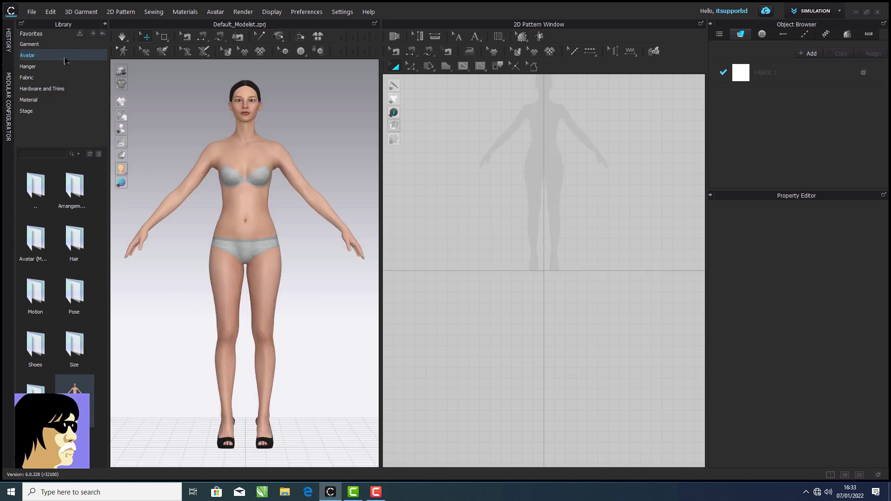
# Load the white long tunic, trousers and hijab outfit from the Garment library into the workspace.
pyautogui.click(46, 44)
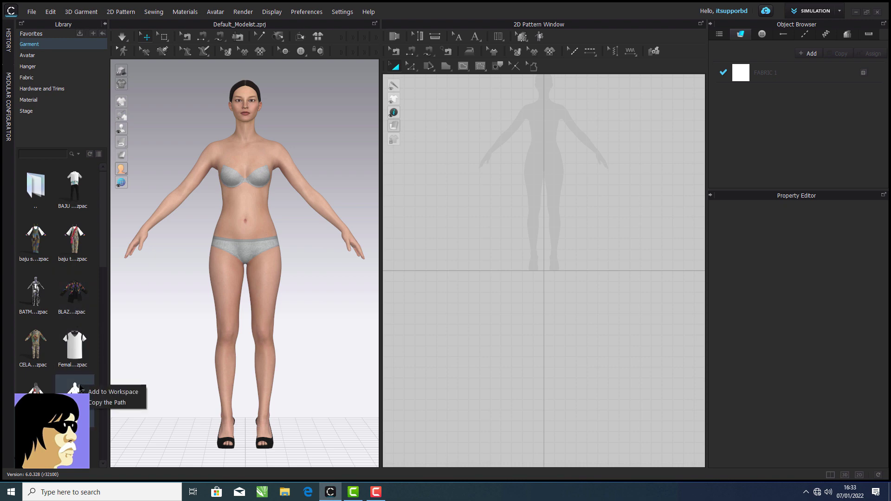
pyautogui.click(101, 394)
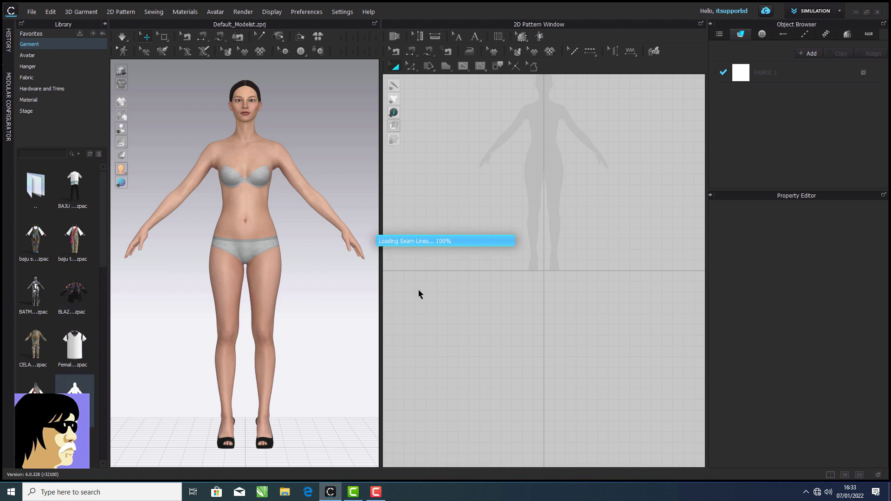
pyautogui.click(425, 249)
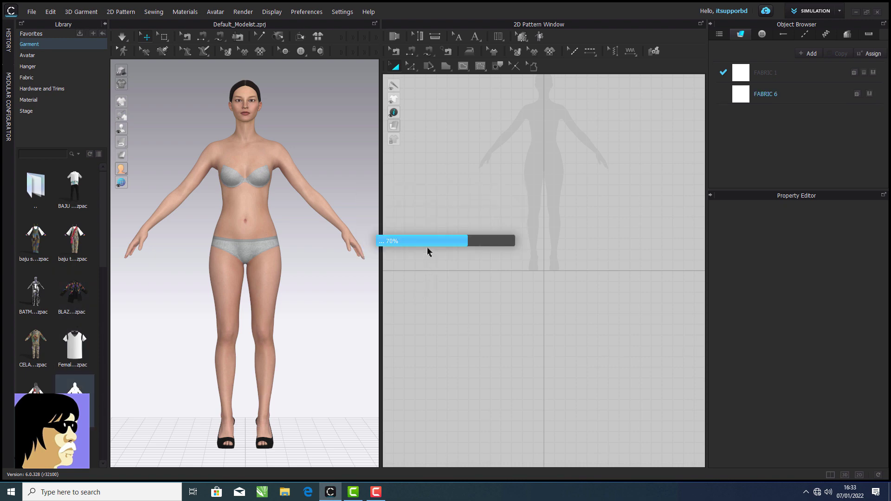
pyautogui.click(339, 414)
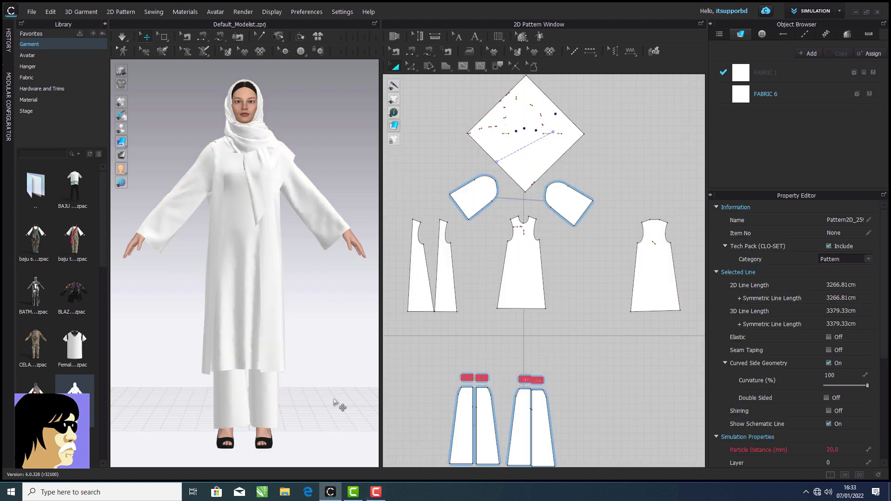
pyautogui.click(377, 493)
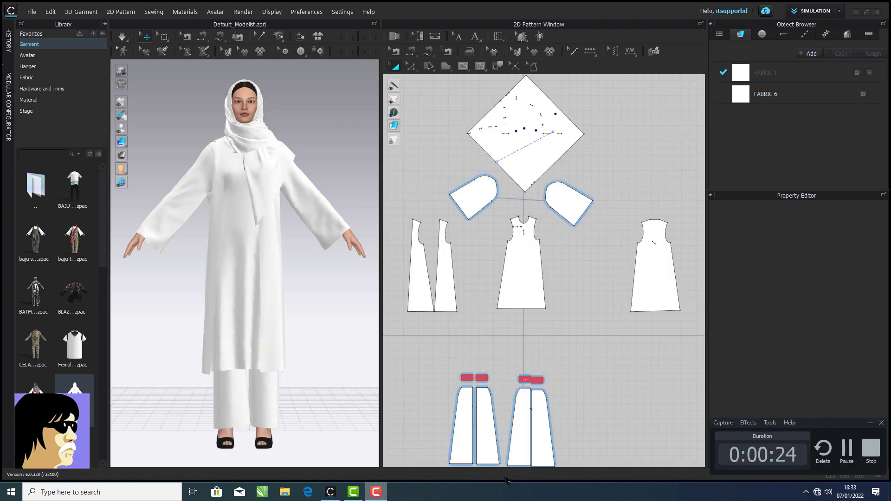
pyautogui.click(879, 461)
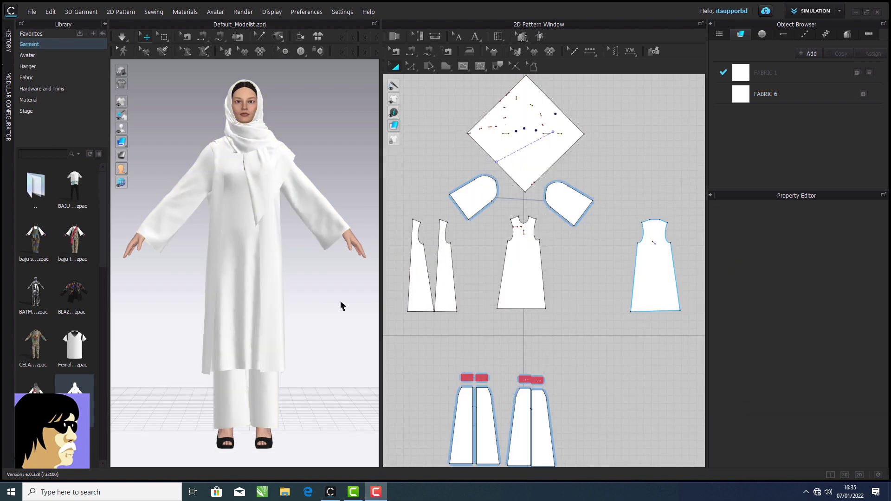
# Apply the CEWE… walking pose from the Avatar library to the avatar and simulate the garment onto it.
pyautogui.scroll(-5, 343, 304)
pyautogui.click(27, 55)
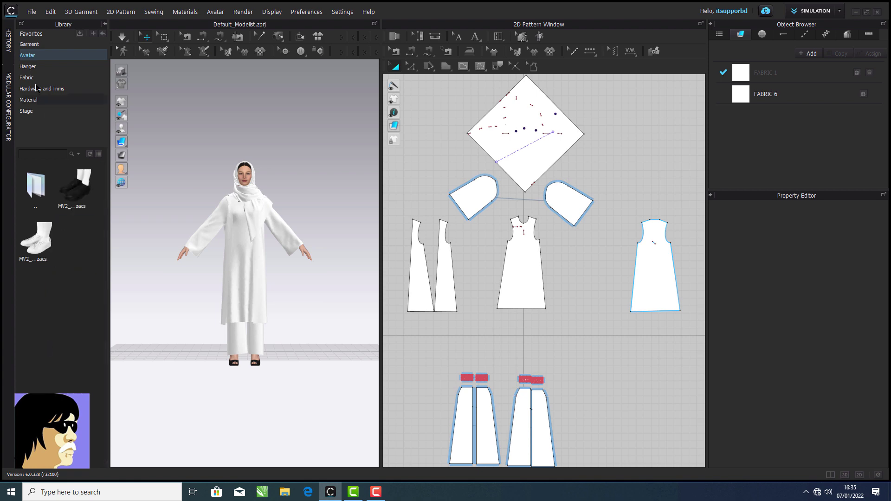
pyautogui.doubleClick(75, 292)
pyautogui.doubleClick(35, 292)
pyautogui.click(449, 273)
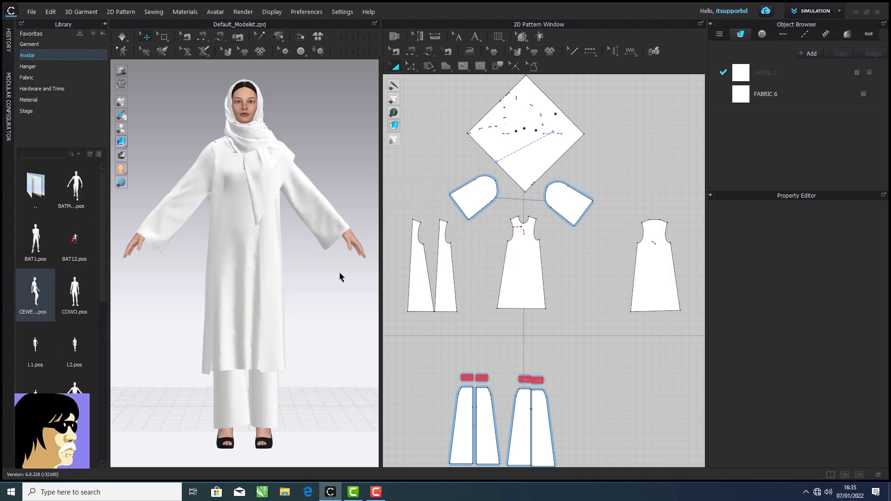
pyautogui.press('space')
pyautogui.scroll(-3, 341, 277)
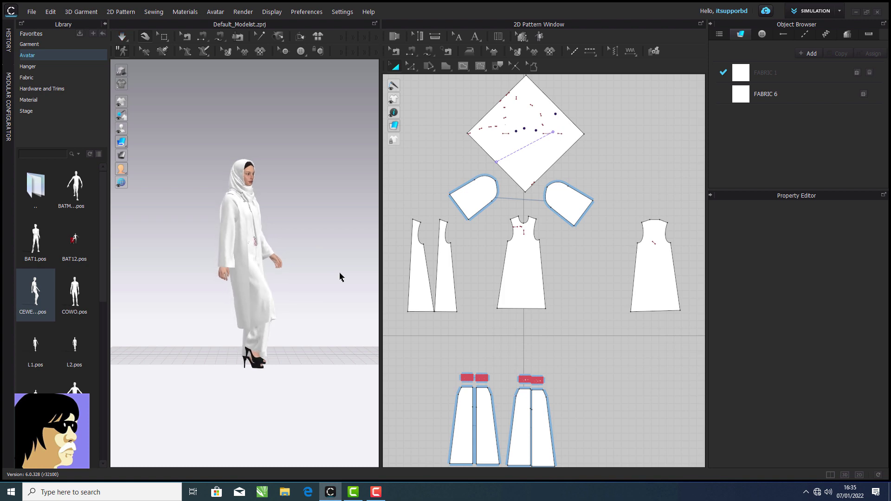
# Adjust the avatar's position in the 3D scene, accepting the deletion of its current motion.
pyautogui.moveTo(341, 277); pyautogui.dragTo(205, 300, button='right')
pyautogui.scroll(-3, 204, 298)
pyautogui.rightClick(193, 225)
pyautogui.moveTo(235, 288)
pyautogui.click(321, 287)
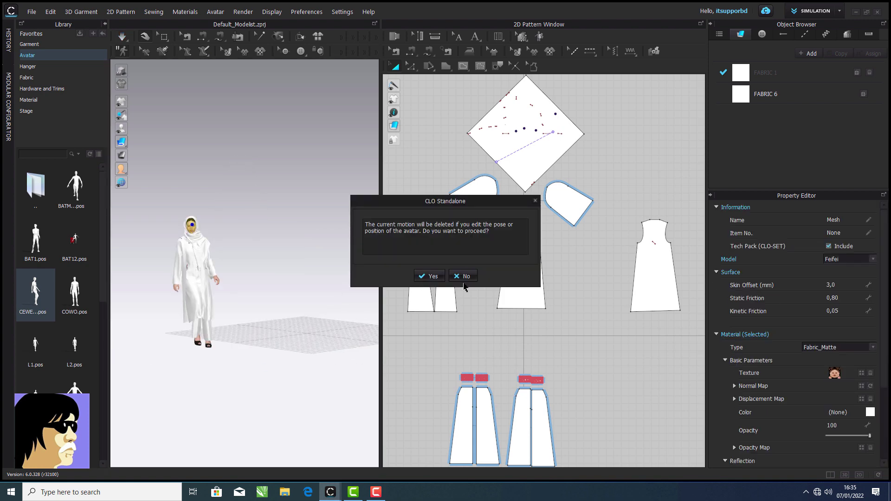
pyautogui.click(430, 276)
# Run the cloth simulation on the posed avatar to settle the tunic and hijab.
pyautogui.scroll(3, 312, 292)
pyautogui.moveTo(312, 292); pyautogui.dragTo(304, 213, button='right')
pyautogui.click(304, 213)
pyautogui.scroll(5, 305, 213)
pyautogui.click(124, 38)
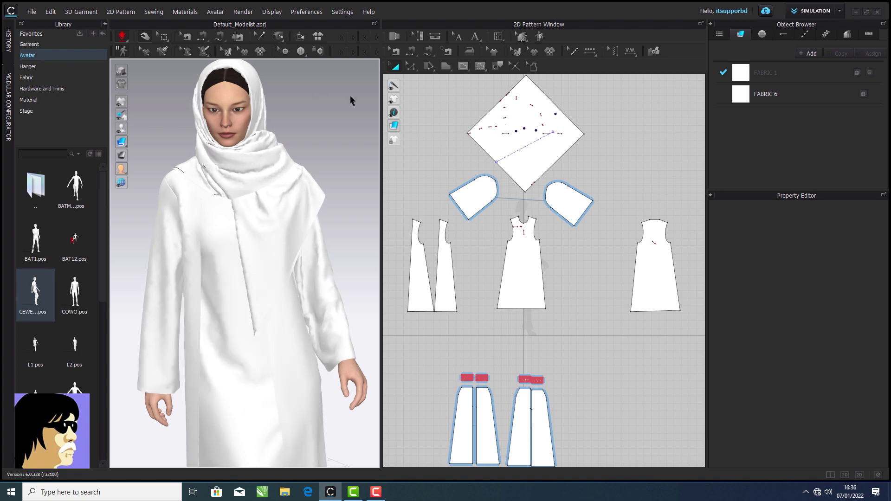
pyautogui.press('space')
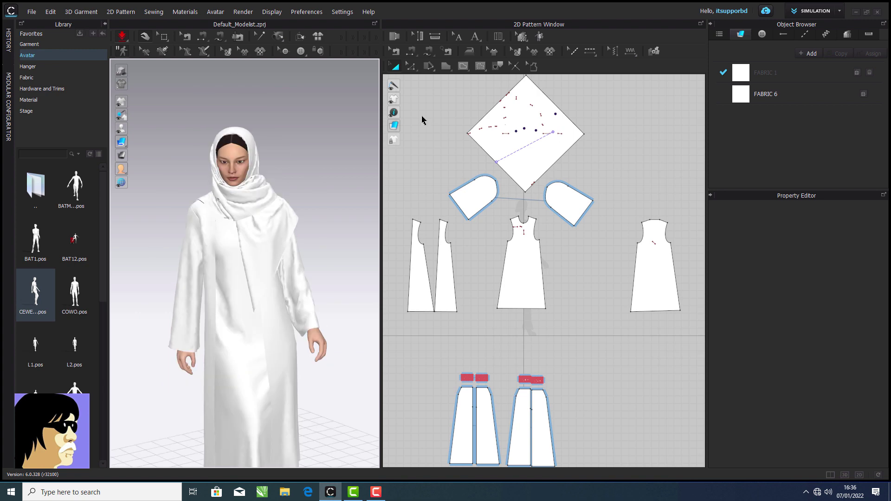
# Select all pattern pieces and change the colour of FABRIC 6 to a light beige.
pyautogui.scroll(-5, 501, 163)
pyautogui.moveTo(609, 112); pyautogui.dragTo(435, 335)
pyautogui.click(771, 95)
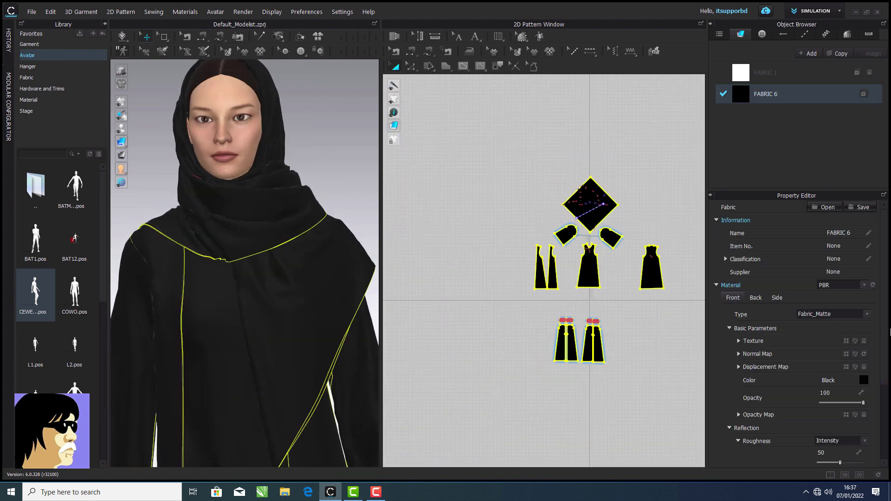
pyautogui.click(864, 380)
pyautogui.click(289, 115)
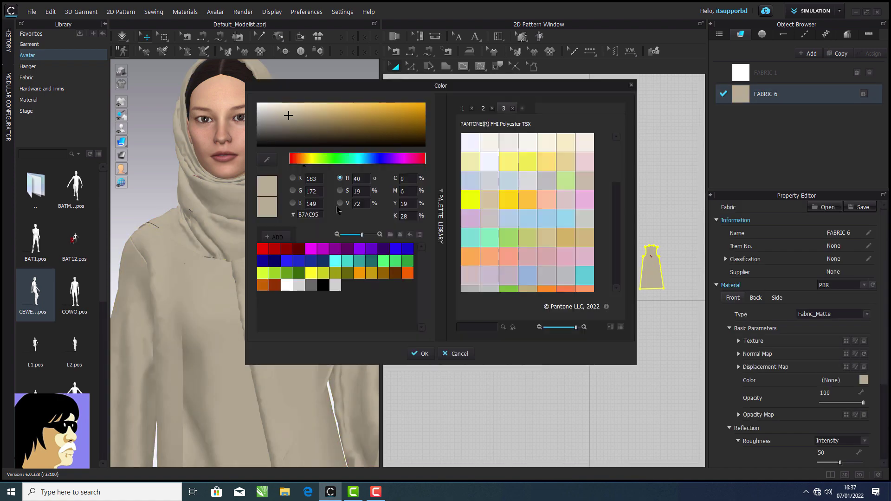
pyautogui.click(297, 113)
pyautogui.click(421, 354)
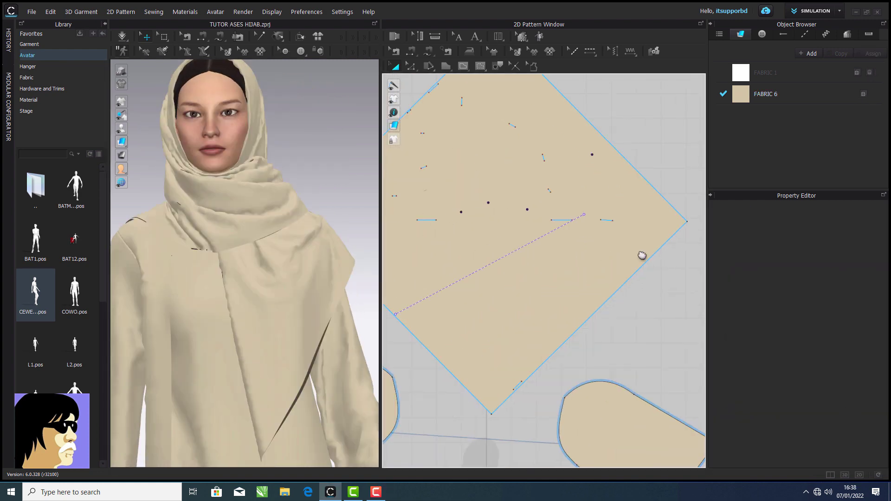
# Select the outline edges of the square hijab pattern for line editing.
pyautogui.scroll(-3, 643, 256)
pyautogui.click(631, 274)
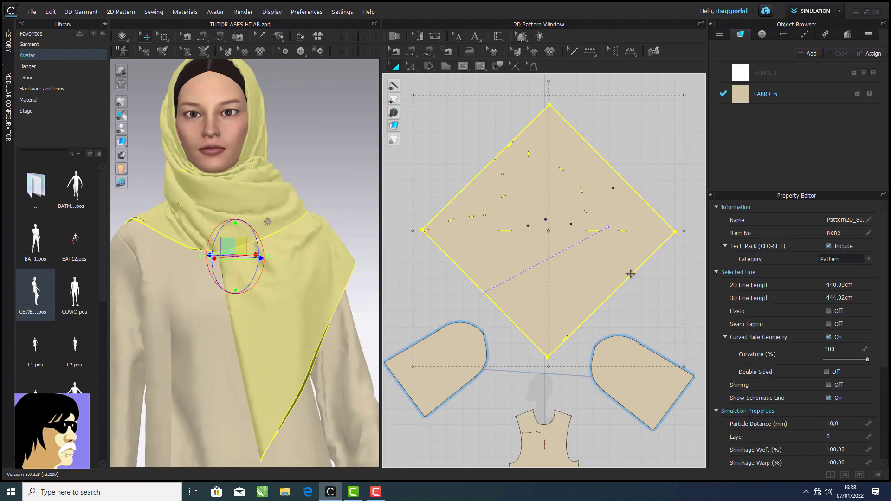
pyautogui.press('z')
pyautogui.click(629, 185)
pyautogui.keyDown('shift'); pyautogui.click(444, 208); pyautogui.keyUp('shift')
# Try to offset the square hijab's outline inward as 15 internal lines spaced 3.50 cm apart.
pyautogui.rightClick(444, 209)
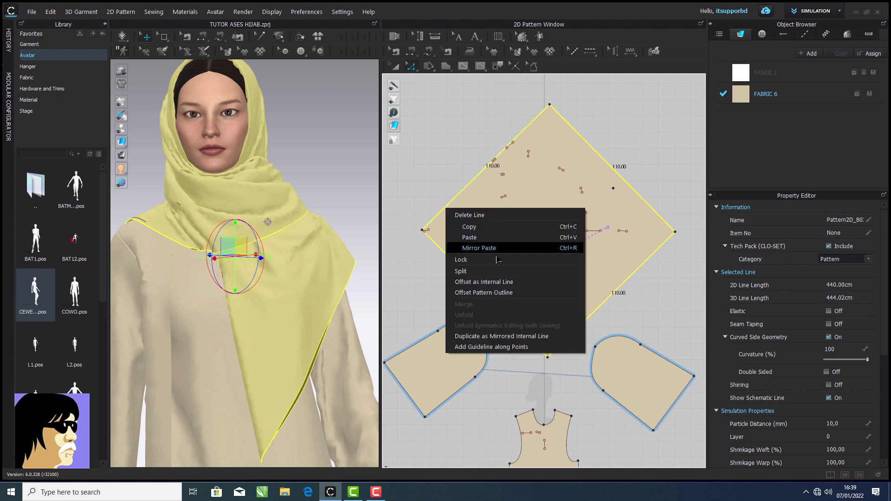
pyautogui.click(479, 246)
pyautogui.click(487, 186)
pyautogui.click(488, 199)
pyautogui.click(488, 200)
pyautogui.click(488, 199)
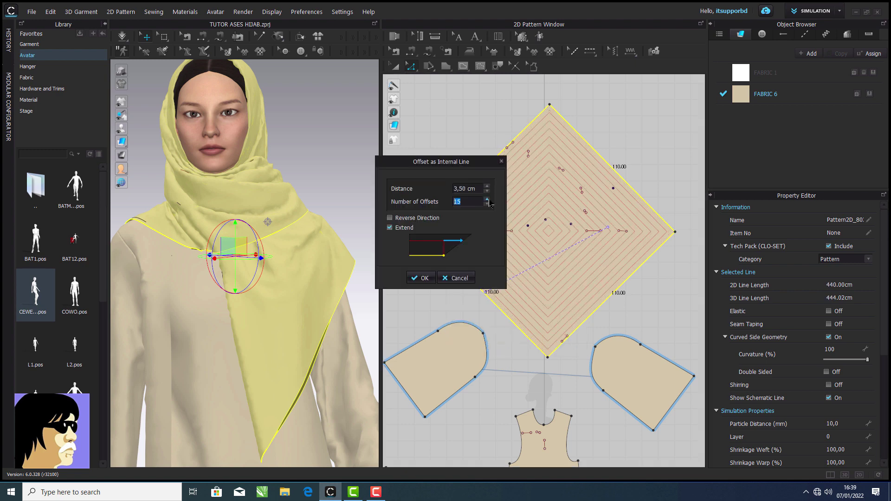
pyautogui.click(421, 278)
pyautogui.scroll(3, 455, 284)
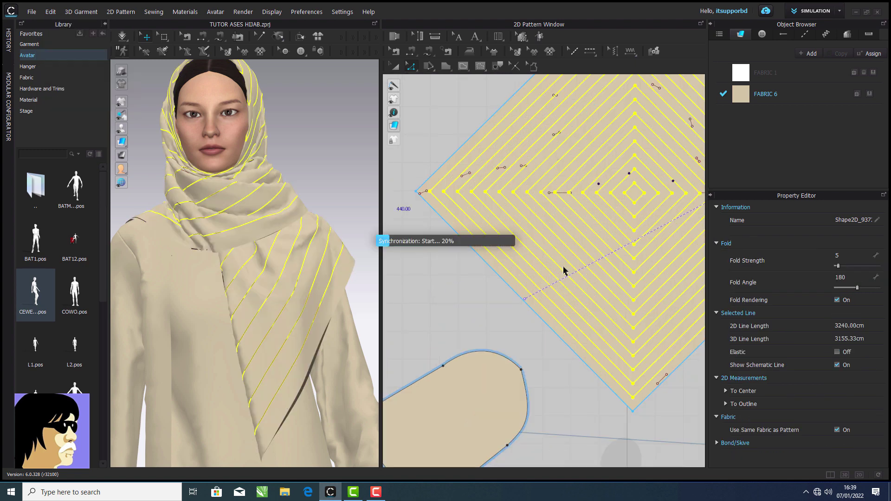
pyautogui.hotkey('ctrl', 'z')
# Offset the square hijab's outline as concentric internal lines 2.50 cm apart until they fill the pattern.
pyautogui.rightClick(495, 269)
pyautogui.click(529, 355)
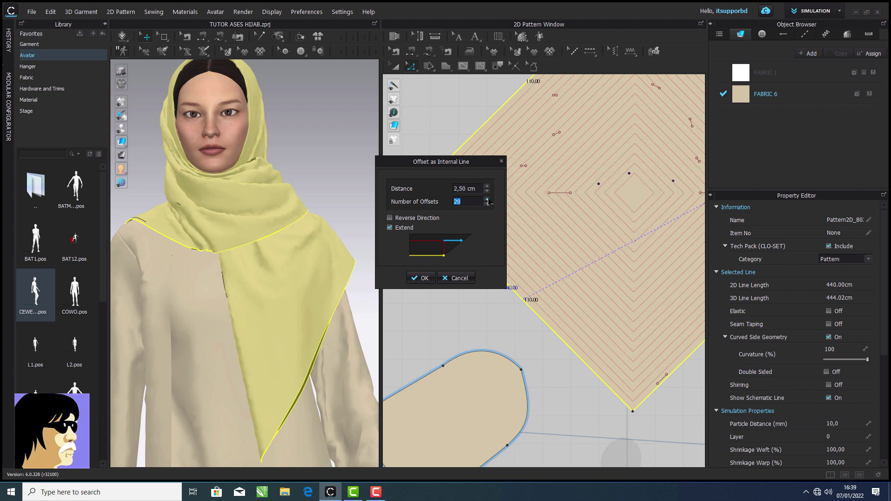
pyautogui.click(488, 199)
pyautogui.click(421, 278)
pyautogui.click(441, 274)
# Offset the inner edge of the left narrow tunic panel as internal lines 2.50 cm apart across the piece.
pyautogui.scroll(-5, 442, 274)
pyautogui.moveTo(471, 380); pyautogui.dragTo(559, 229, button='middle')
pyautogui.scroll(4, 422, 279)
pyautogui.rightClick(524, 221)
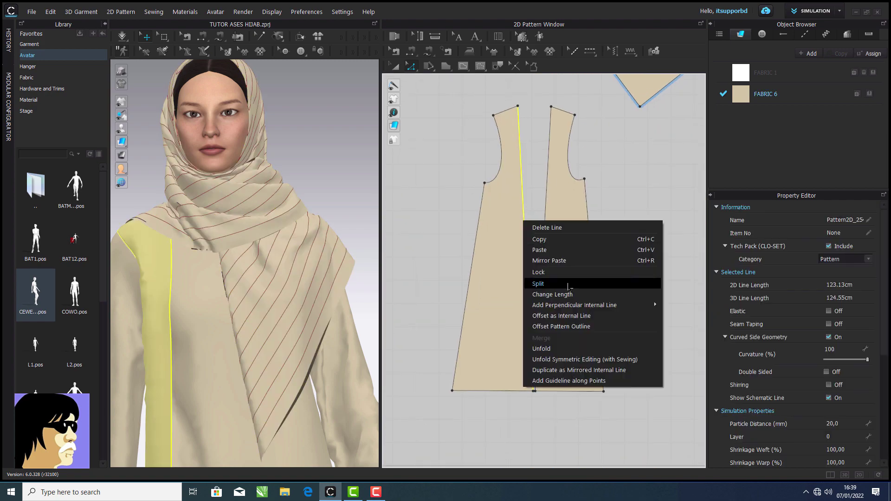
pyautogui.click(562, 316)
pyautogui.click(487, 205)
pyautogui.click(421, 279)
# Offset the inner edge of the right narrow tunic panel as 13 internal lines 2.50 cm apart.
pyautogui.rightClick(545, 234)
pyautogui.click(614, 316)
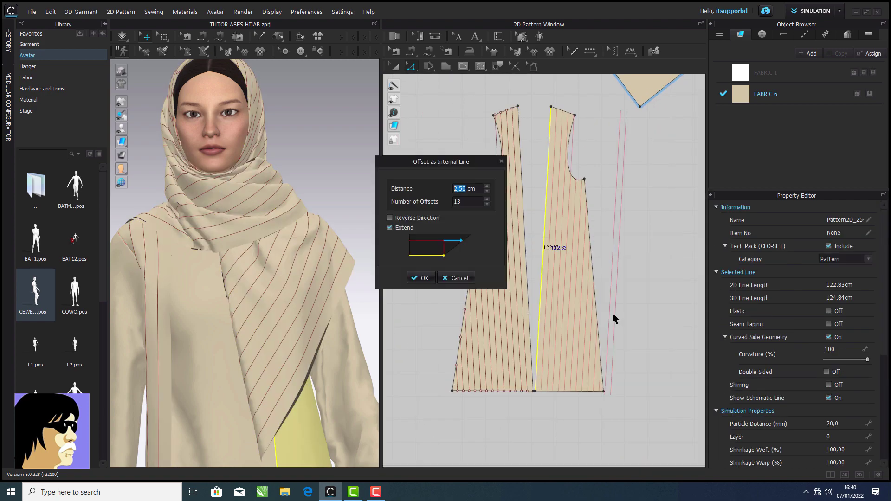
pyautogui.click(423, 278)
# Draw a vertical internal line down the wide front panel's centre and offset it rightward as lines 2.50 cm apart.
pyautogui.scroll(-3, 538, 223)
pyautogui.scroll(4, 539, 209)
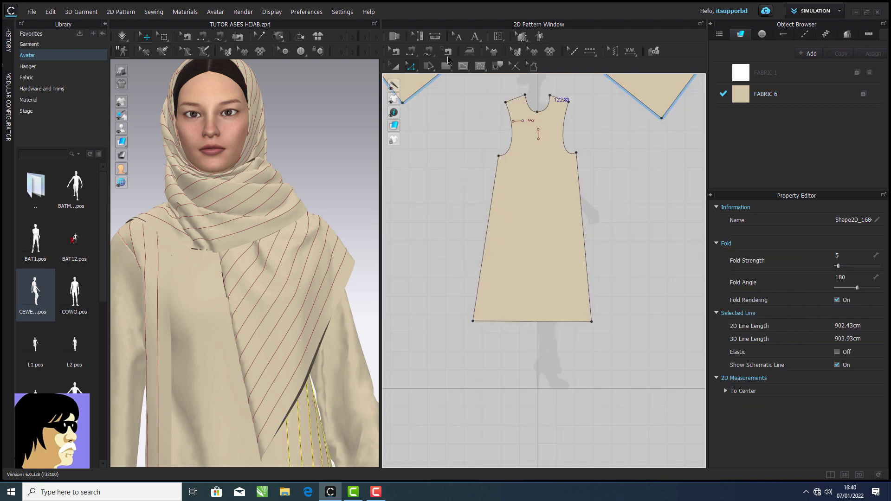
pyautogui.press('z')
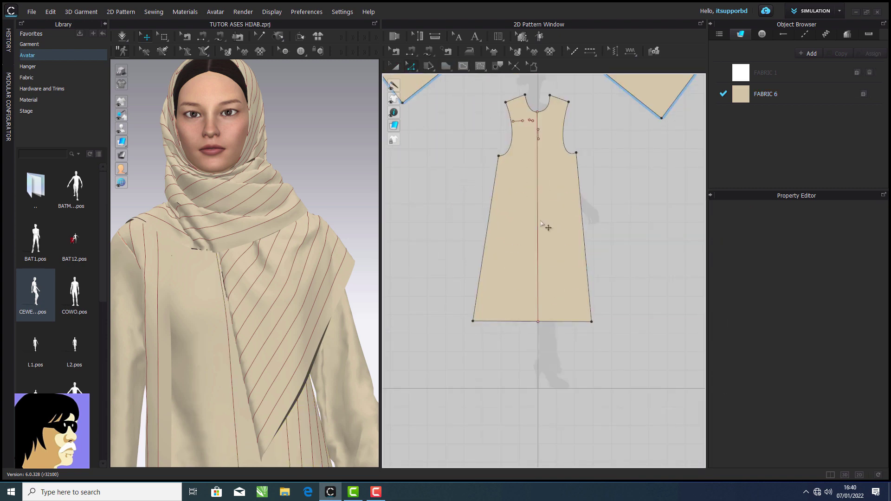
pyautogui.rightClick(538, 221)
pyautogui.click(603, 326)
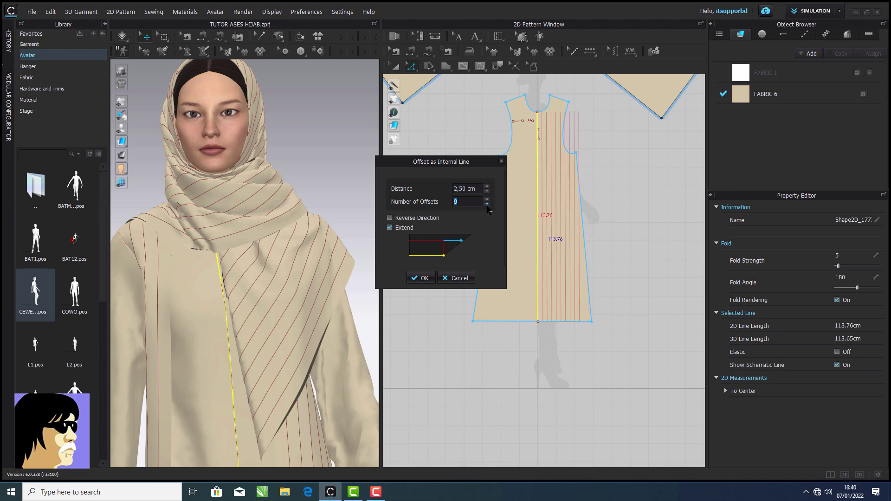
pyautogui.click(430, 278)
# Offset the front panel's centre line in the reverse direction as ten internal lines covering the left half.
pyautogui.rightClick(538, 243)
pyautogui.click(577, 349)
pyautogui.click(395, 218)
pyautogui.click(424, 279)
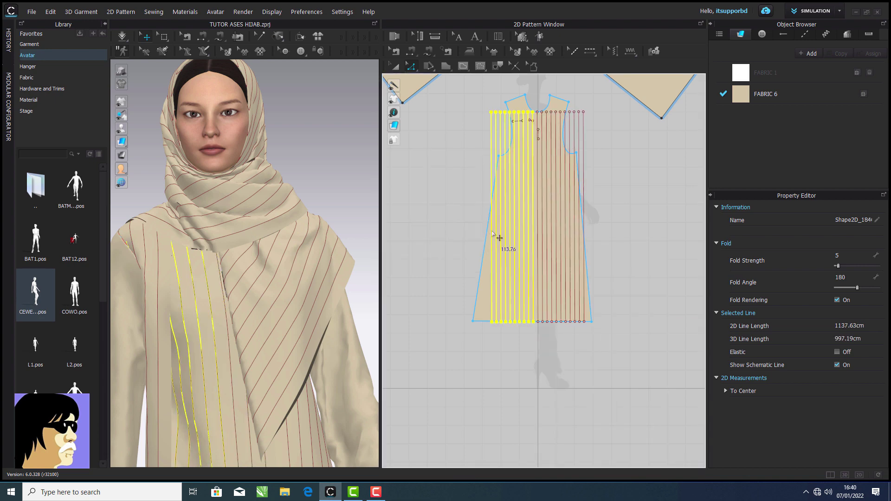
# Offset the front panel's outermost left internal line further outward to cover the flared left side.
pyautogui.rightClick(492, 237)
pyautogui.click(529, 342)
pyautogui.click(425, 279)
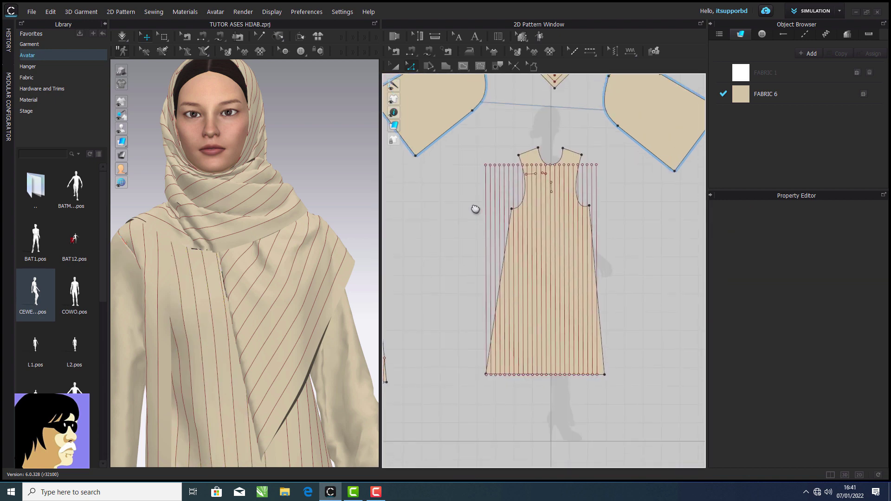
# Draw a lengthwise internal line through the left sleeve and offset it toward the upper edge, 2.50 cm apart, with Reverse Direction.
pyautogui.scroll(-3, 475, 207)
pyautogui.scroll(5, 538, 167)
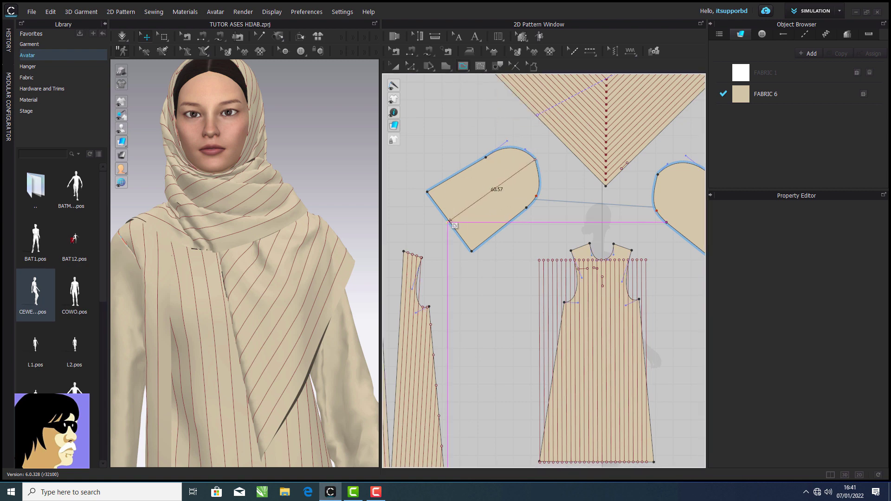
pyautogui.rightClick(480, 199)
pyautogui.click(523, 297)
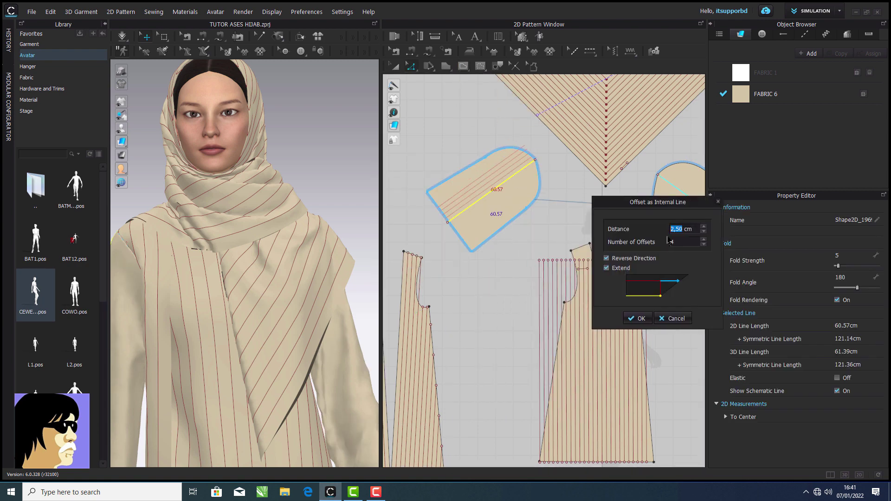
pyautogui.click(643, 318)
# Offset the sleeve's lengthwise internal line toward the opposite edge to fill the rest of the sleeve.
pyautogui.rightClick(476, 201)
pyautogui.click(536, 307)
pyautogui.click(424, 278)
pyautogui.scroll(-3, 335, 162)
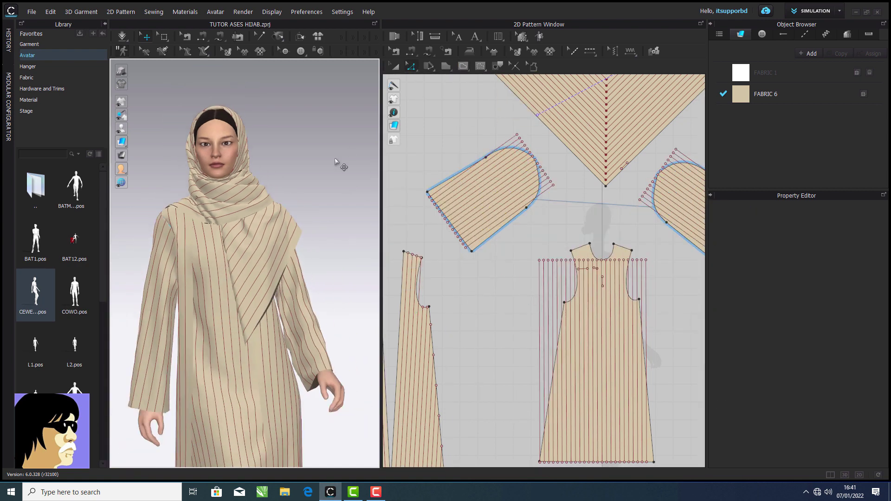
pyautogui.scroll(-2, 335, 159)
pyautogui.moveTo(336, 159)
pyautogui.mouseDown(button='middle')
pyautogui.moveTo(319, 102)
pyautogui.moveTo(318, 126)
pyautogui.mouseUp(button='middle')
pyautogui.click(376, 492)
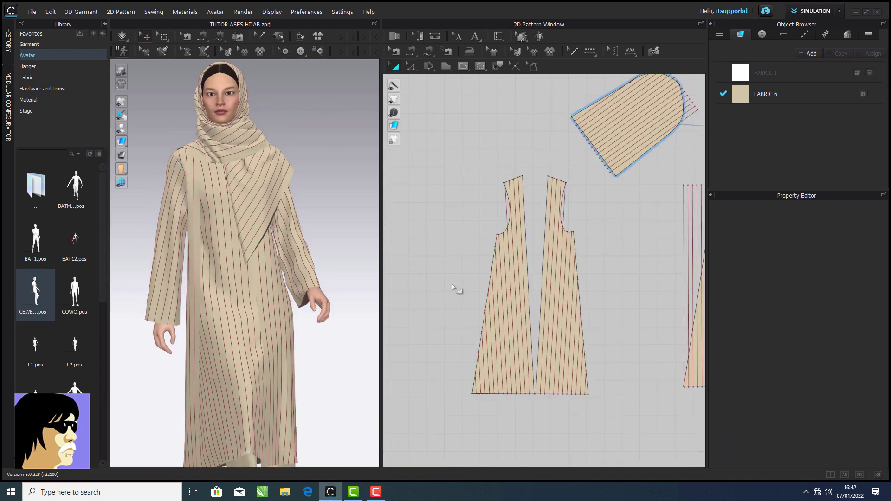
# Select the two narrow tunic side panels and assign a new white fabric to them.
pyautogui.moveTo(448, 163); pyautogui.dragTo(593, 435)
pyautogui.rightClick(562, 236)
pyautogui.click(601, 18)
pyautogui.click(621, 231)
# Change the Default Topstitch's thread thickness unit to Centimeters and set the thickness to 1.00 cm.
pyautogui.scroll(5, 574, 261)
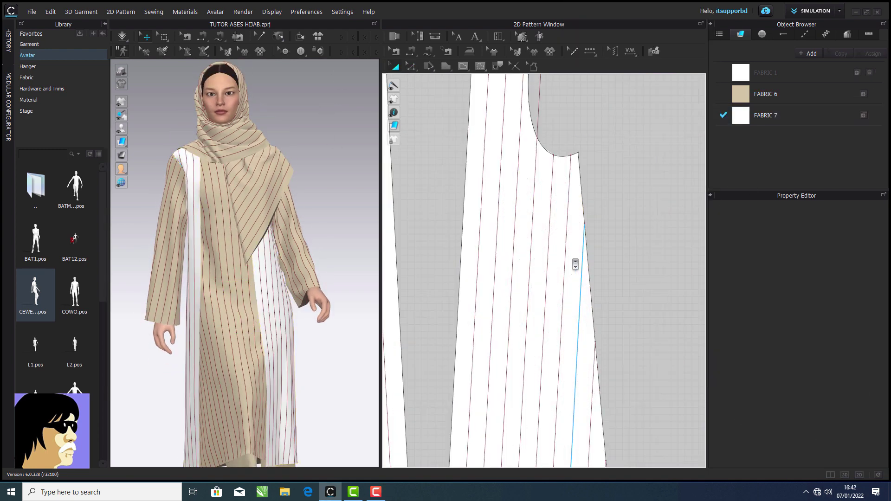
pyautogui.scroll(-5, 575, 264)
pyautogui.click(580, 54)
pyautogui.click(763, 78)
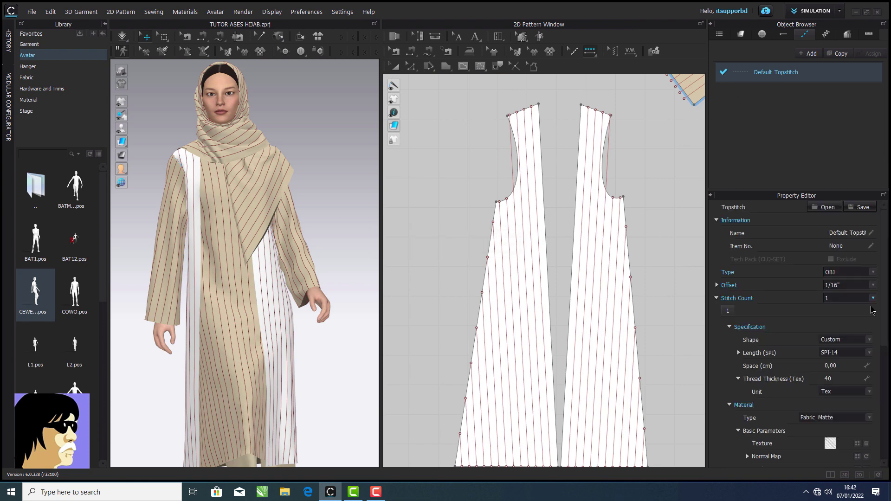
pyautogui.click(870, 392)
pyautogui.click(862, 424)
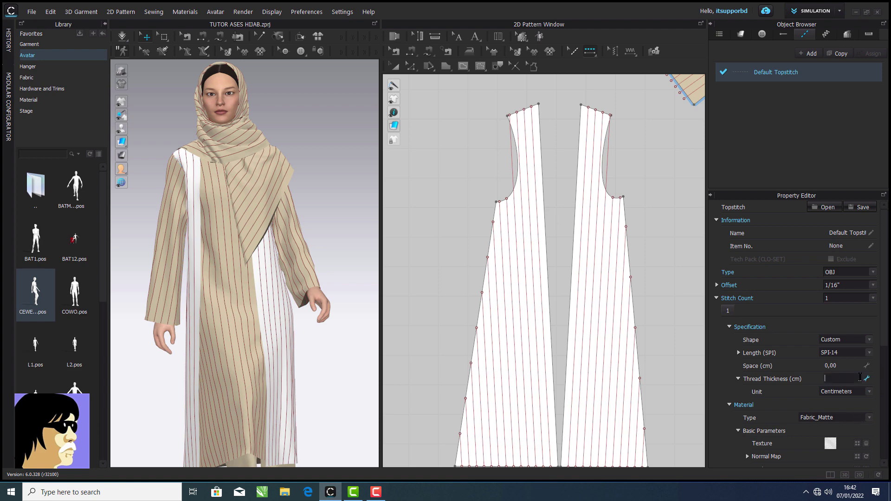
pyautogui.press('Return')
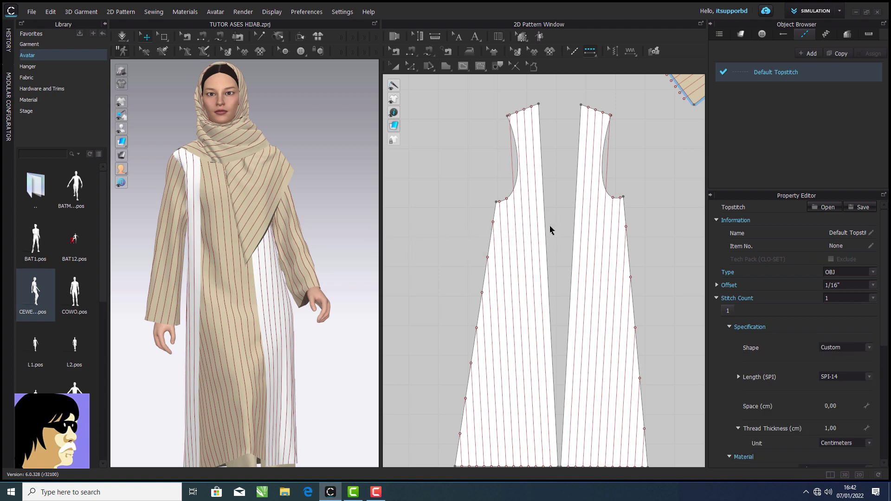
# Topstitch the inner edge of the left side panel pattern and set the Default Topstitch length to SPI-5.
pyautogui.click(546, 228)
pyautogui.scroll(2, 546, 228)
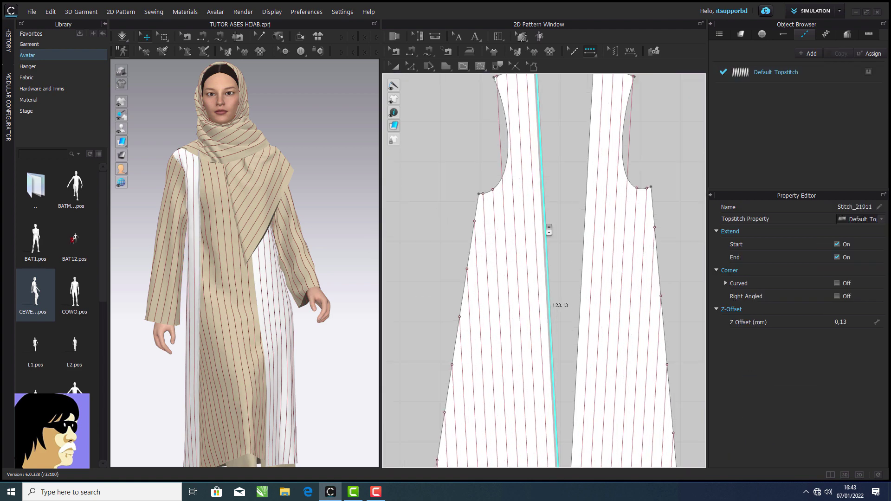
pyautogui.scroll(5, 543, 241)
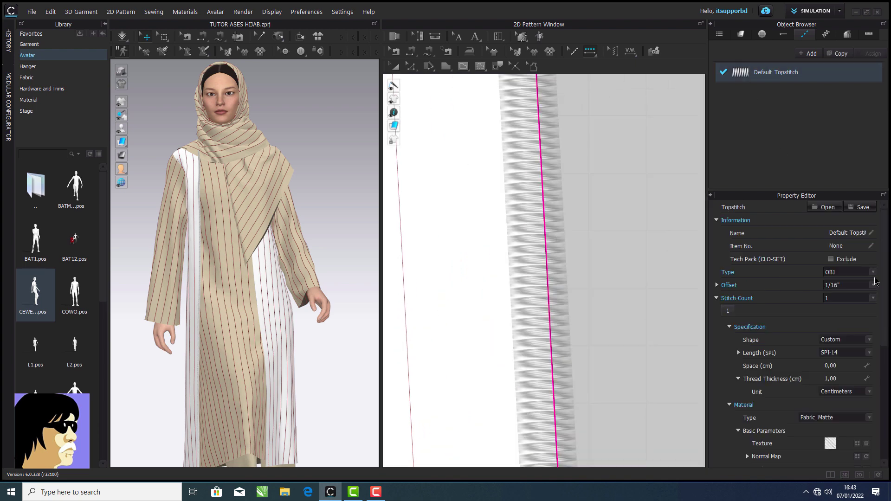
pyautogui.click(869, 353)
pyautogui.click(862, 393)
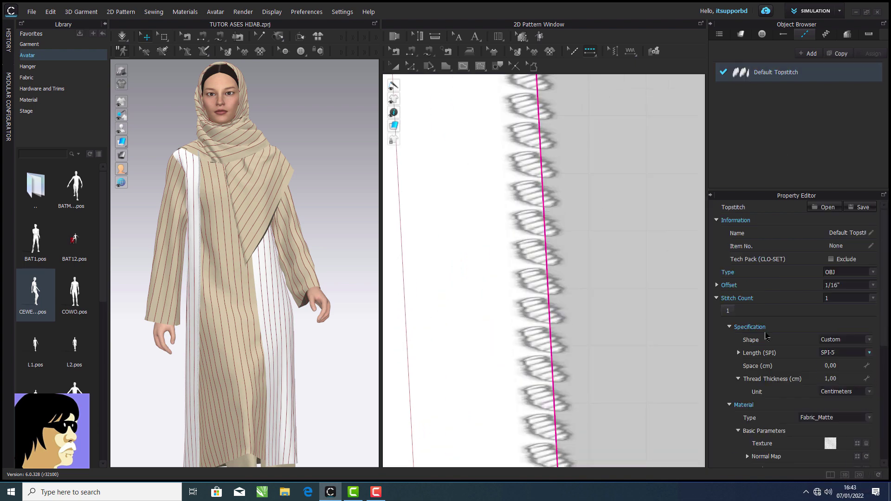
# Try Default Topstitch offsets of 0, 1/32 and 1/16 inch and compare the stitches' placement along the panel edge.
pyautogui.scroll(-4, 605, 247)
pyautogui.scroll(6, 283, 254)
pyautogui.moveTo(230, 216); pyautogui.dragTo(293, 235, button='middle')
pyautogui.scroll(3, 293, 234)
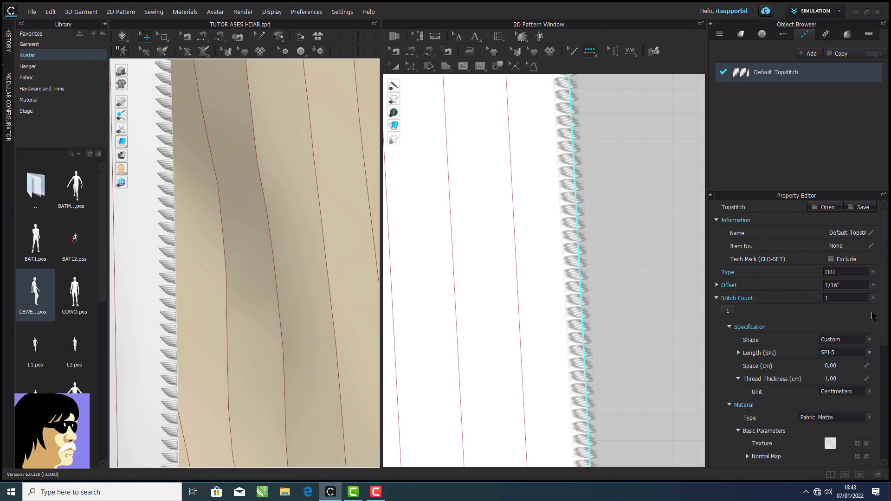
pyautogui.click(719, 285)
pyautogui.click(873, 285)
pyautogui.click(857, 298)
pyautogui.scroll(2, 282, 234)
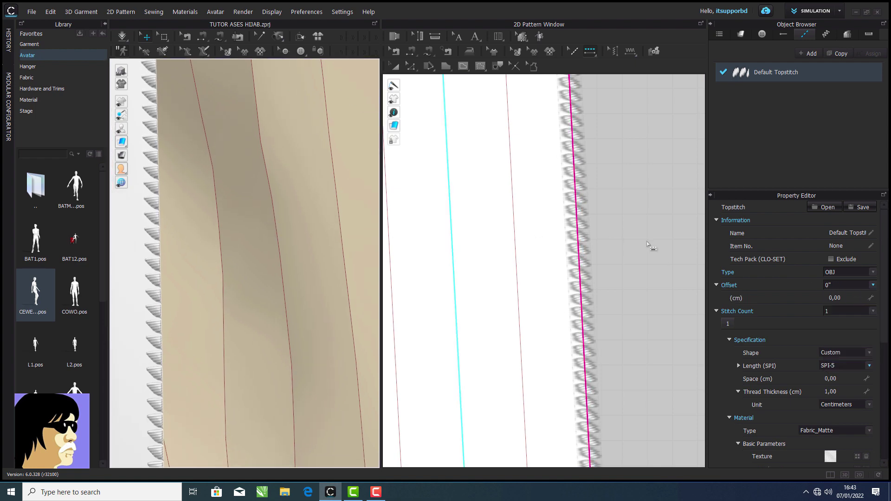
pyautogui.click(873, 285)
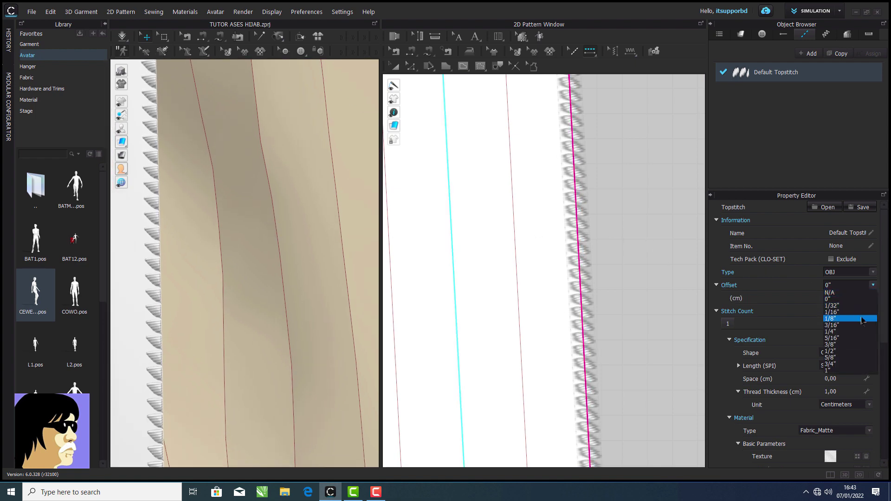
pyautogui.click(864, 306)
pyautogui.moveTo(292, 234); pyautogui.dragTo(378, 239, button='middle')
pyautogui.scroll(1, 378, 239)
pyautogui.click(873, 285)
pyautogui.click(861, 312)
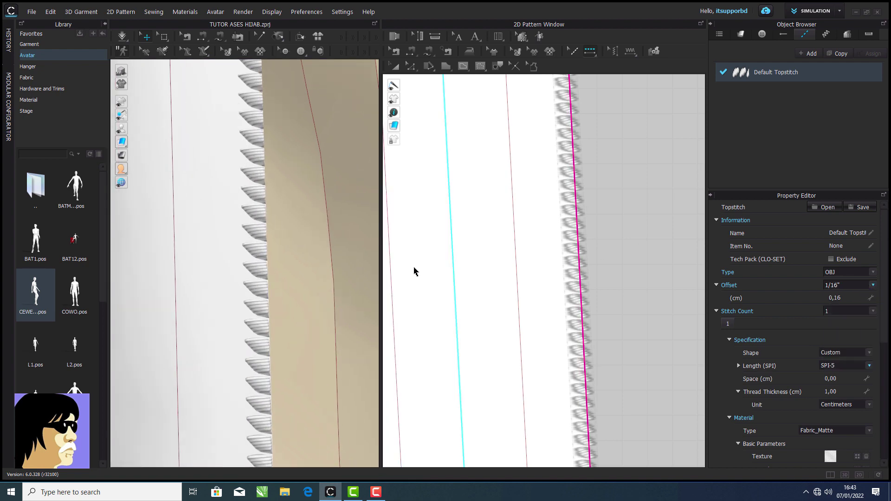
# Set the Default Topstitch offset to 1/8 inch and its stitch length to SPI-3.
pyautogui.click(873, 285)
pyautogui.click(863, 321)
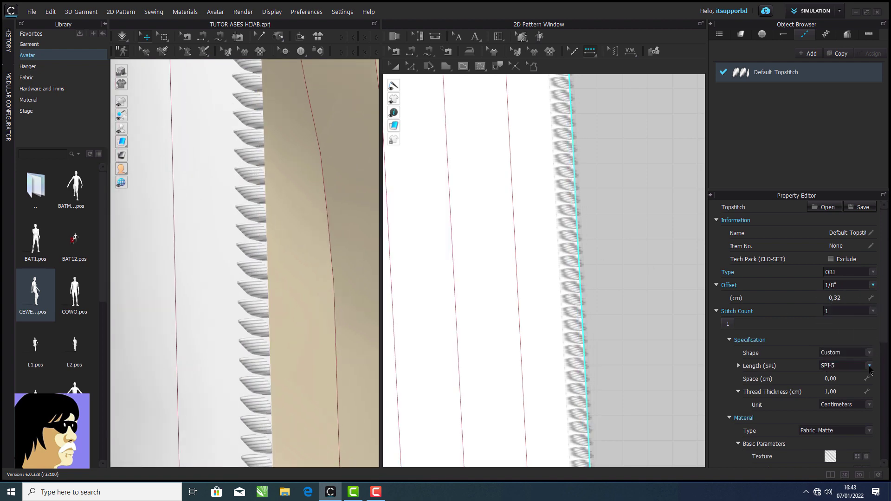
pyautogui.click(870, 366)
pyautogui.click(852, 248)
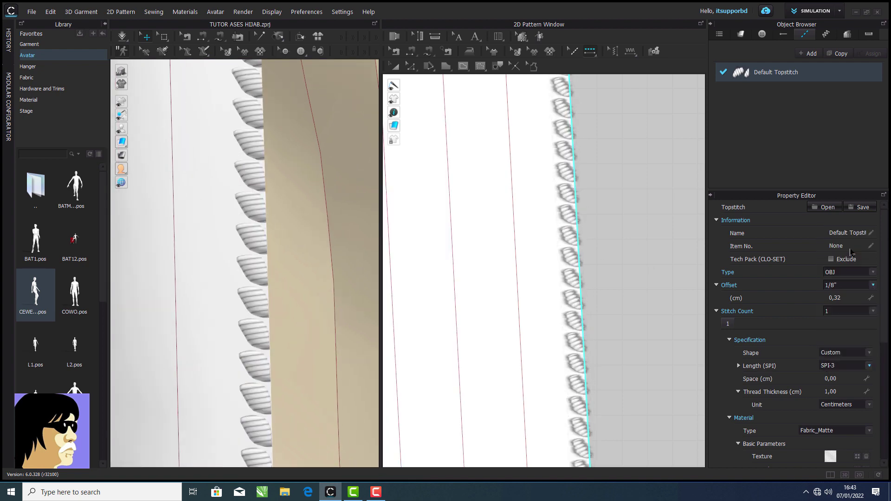
# Set the Default Topstitch spacing to -0.20 cm and check the rope-like stitch down to the panel's hem.
pyautogui.click(739, 393)
pyautogui.click(739, 367)
pyautogui.click(842, 394)
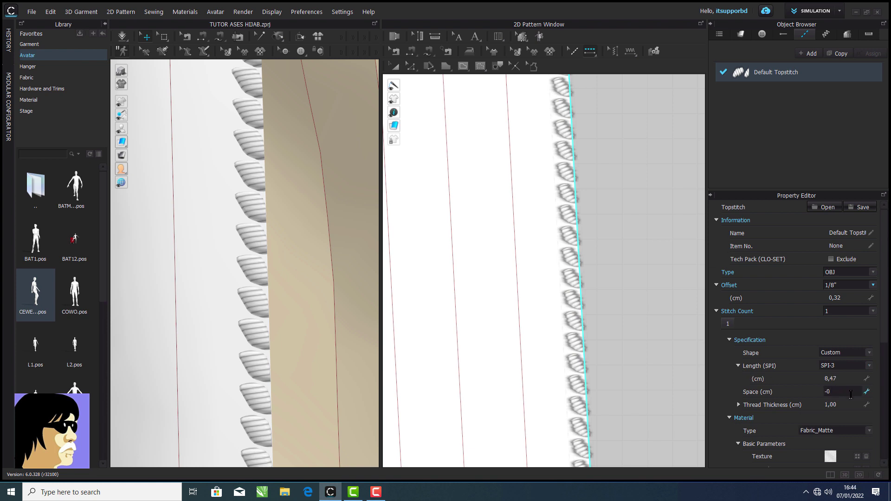
pyautogui.click(848, 381)
pyautogui.scroll(-3, 599, 288)
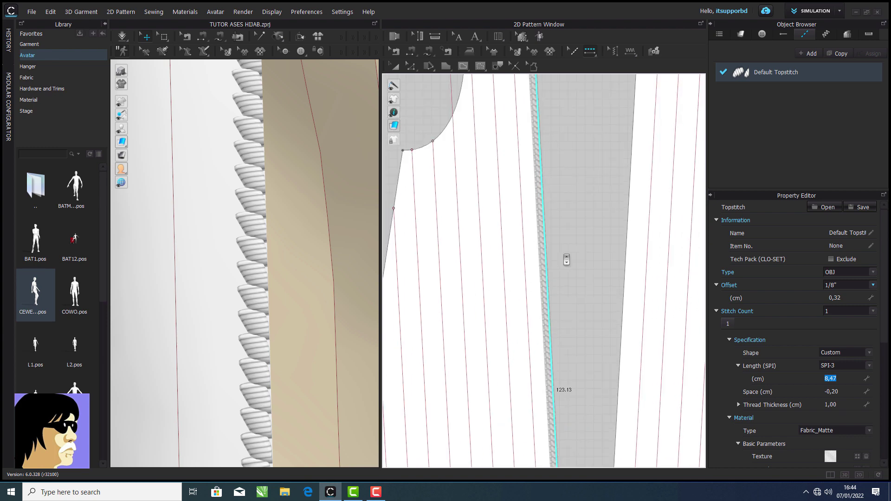
pyautogui.moveTo(539, 418); pyautogui.dragTo(530, 130, button='middle')
pyautogui.scroll(5, 536, 223)
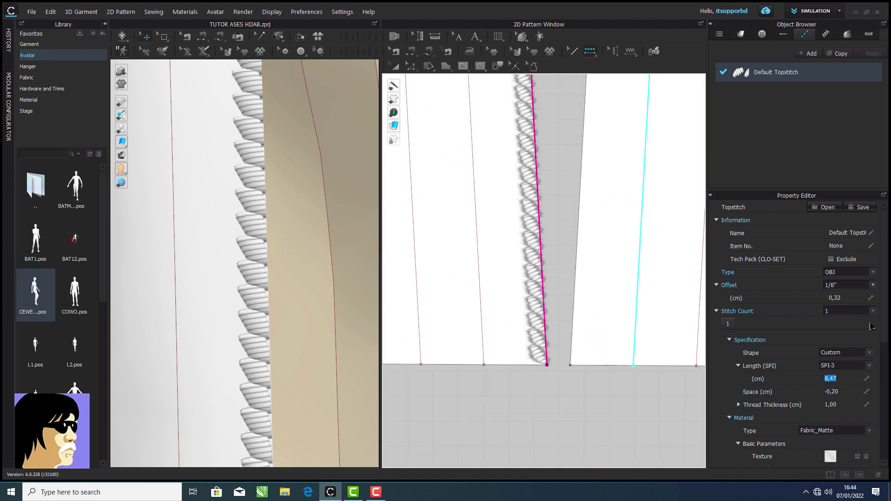
# Lock all pattern outlines, then select every internal line of both side panels and apply the Default Topstitch to them.
pyautogui.scroll(-8, 572, 387)
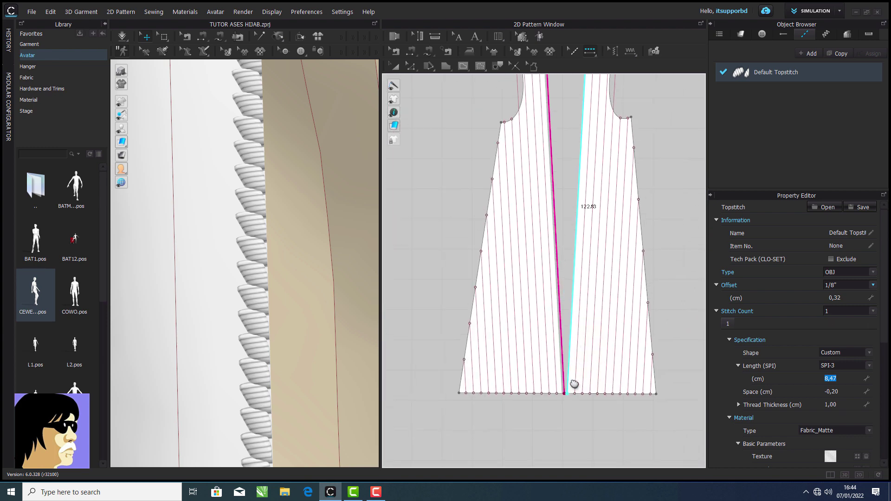
pyautogui.click(394, 67)
pyautogui.rightClick(493, 176)
pyautogui.click(515, 217)
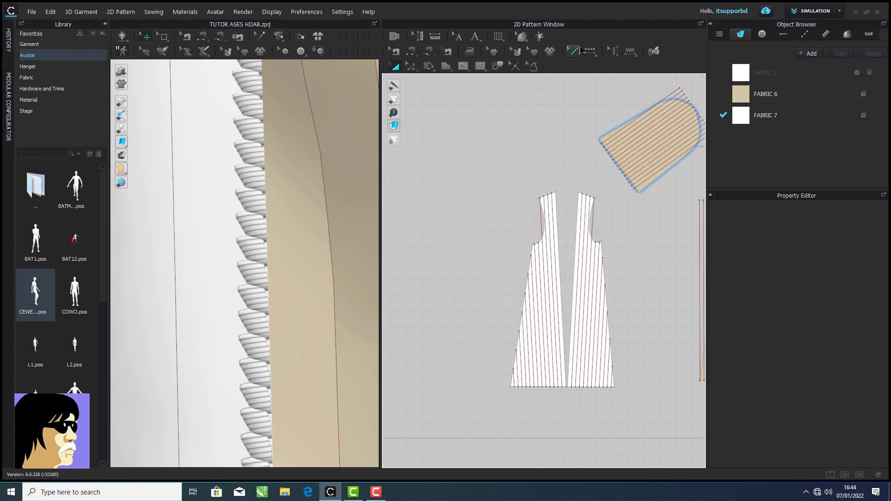
pyautogui.moveTo(620, 403); pyautogui.dragTo(621, 404)
pyautogui.click(590, 51)
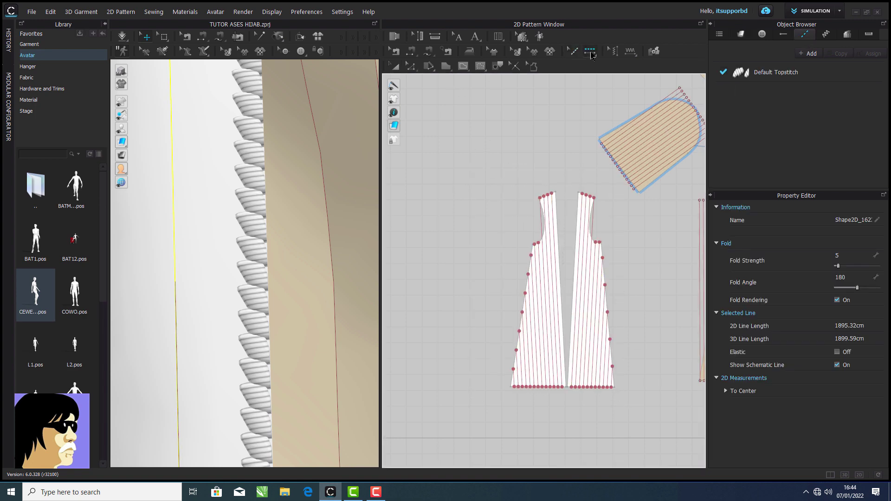
pyautogui.scroll(-10, 341, 266)
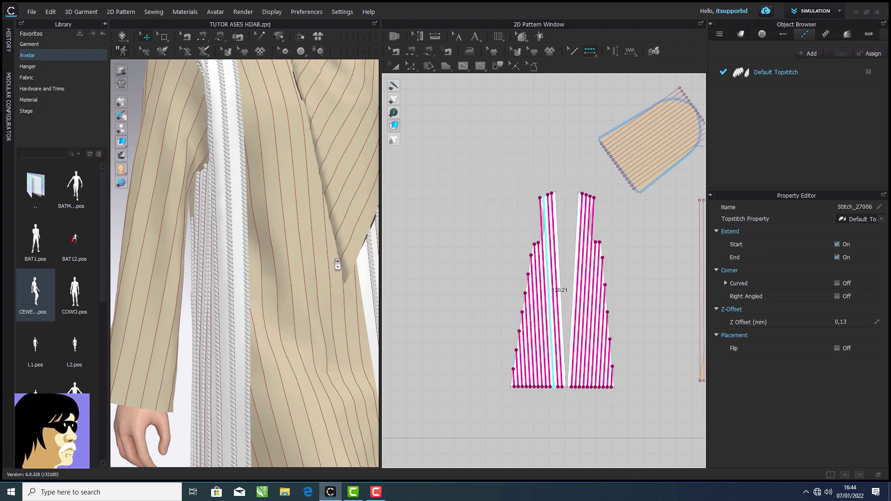
pyautogui.moveTo(339, 268); pyautogui.dragTo(338, 302, button='middle')
pyautogui.scroll(-3, 338, 302)
pyautogui.scroll(5, 587, 303)
pyautogui.scroll(-3, 599, 303)
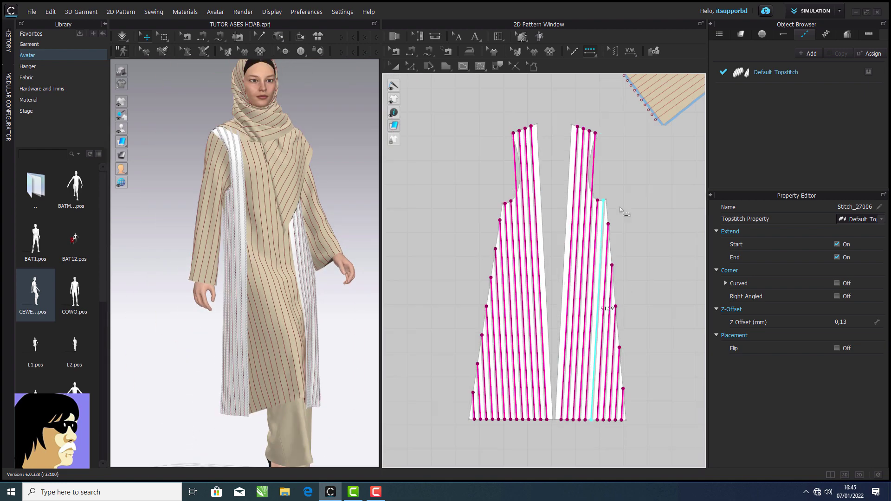
# Unlock the pattern outlines and topstitch the left side panel's outline edges and the right panel's inner edge and hem.
pyautogui.rightClick(635, 207)
pyautogui.click(570, 202)
pyautogui.scroll(6, 586, 197)
pyautogui.moveTo(586, 198); pyautogui.dragTo(593, 218, button='middle')
pyautogui.scroll(-6, 592, 260)
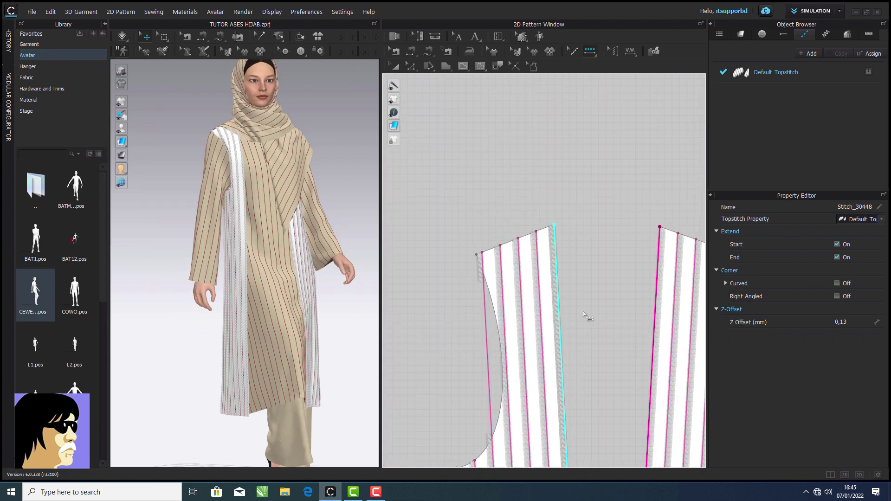
pyautogui.click(607, 283)
pyautogui.moveTo(604, 297); pyautogui.dragTo(599, 139, button='middle')
pyautogui.scroll(-3, 599, 139)
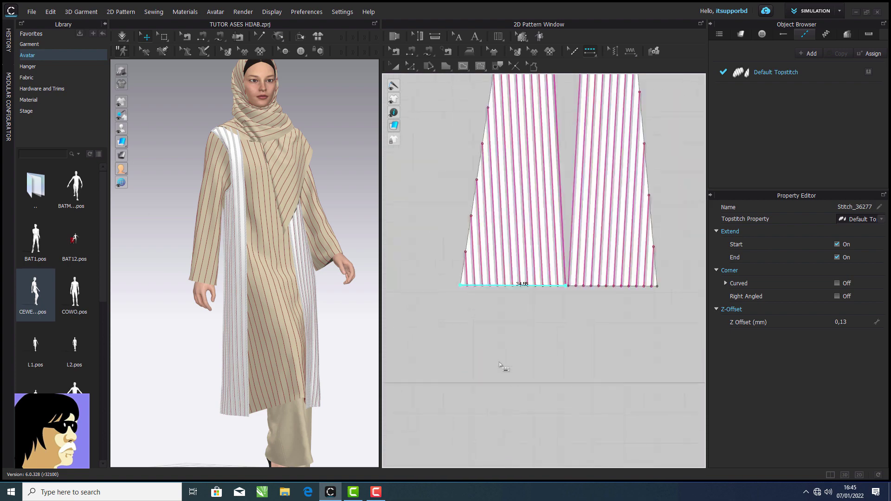
pyautogui.scroll(5, 503, 366)
pyautogui.click(441, 181)
pyautogui.moveTo(588, 242); pyautogui.dragTo(420, 365, button='middle')
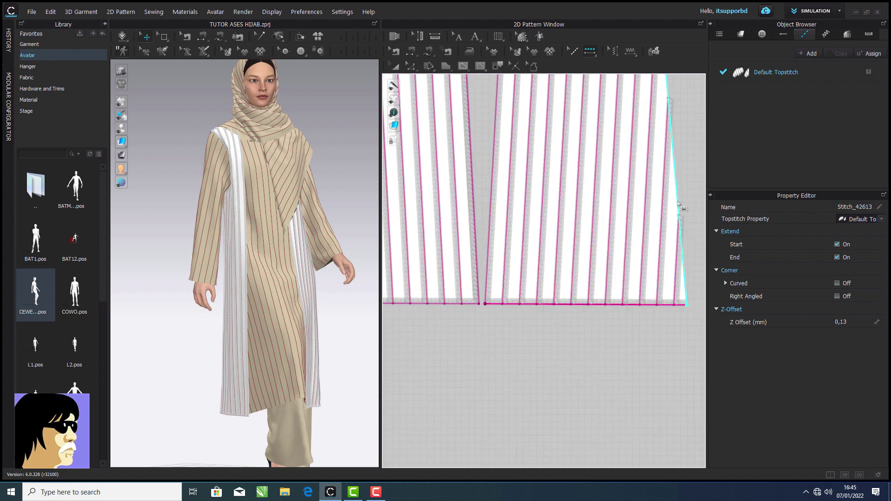
# Topstitch the right side panel's side seam, armhole and shoulder edges.
pyautogui.scroll(-5, 617, 378)
pyautogui.scroll(4, 653, 328)
pyautogui.scroll(-4, 617, 313)
pyautogui.scroll(4, 628, 247)
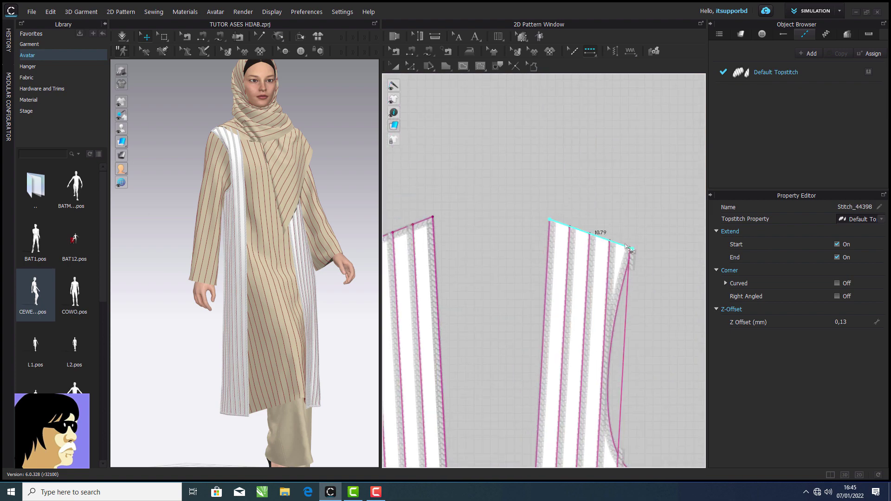
pyautogui.click(626, 246)
pyautogui.scroll(-4, 611, 209)
# Reduce the opacity of FABRIC 7 to 25 for the side panels.
pyautogui.scroll(2, 278, 223)
pyautogui.click(741, 34)
pyautogui.click(789, 115)
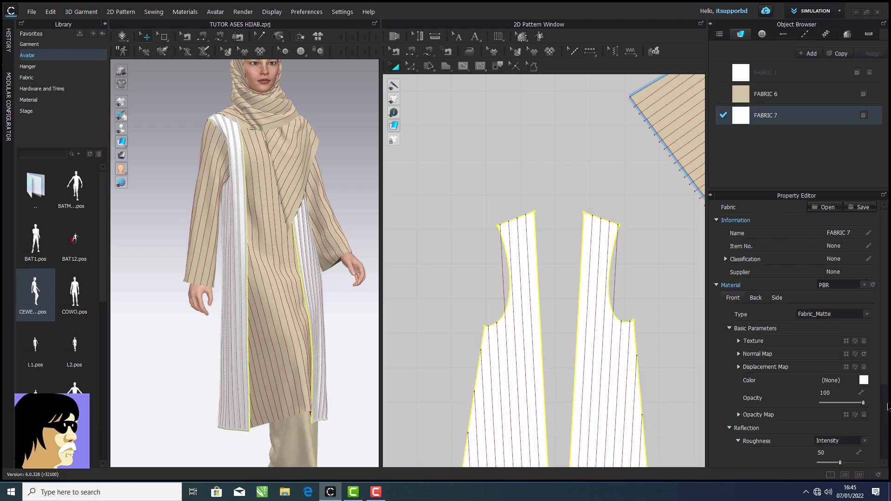
pyautogui.moveTo(863, 402); pyautogui.dragTo(832, 405)
pyautogui.scroll(3, 274, 311)
pyautogui.moveTo(274, 311); pyautogui.dragTo(298, 187, button='middle')
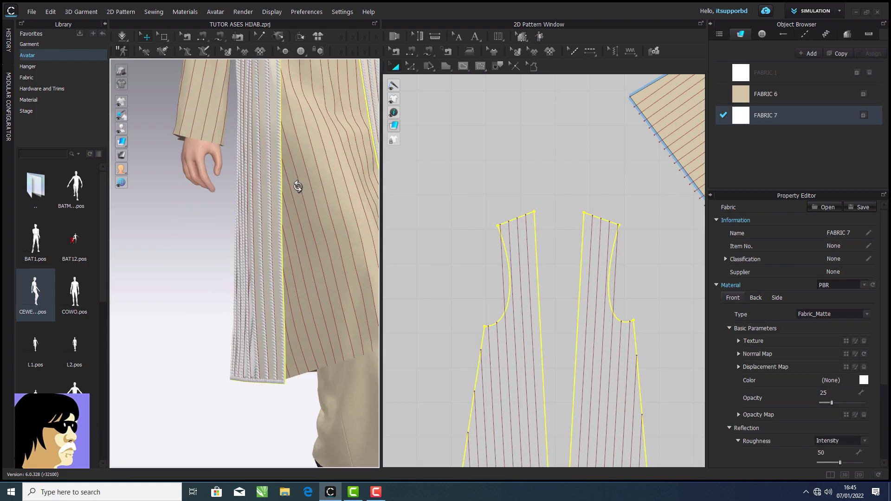
# Examine the topstitched, semi-transparent side panels on the avatar and in the pattern layout.
pyautogui.moveTo(218, 260); pyautogui.dragTo(264, 283, button='right')
pyautogui.scroll(3, 264, 283)
pyautogui.scroll(-4, 264, 283)
pyautogui.scroll(3, 483, 272)
pyautogui.scroll(2, 525, 328)
pyautogui.click(604, 260)
pyautogui.scroll(5, 572, 227)
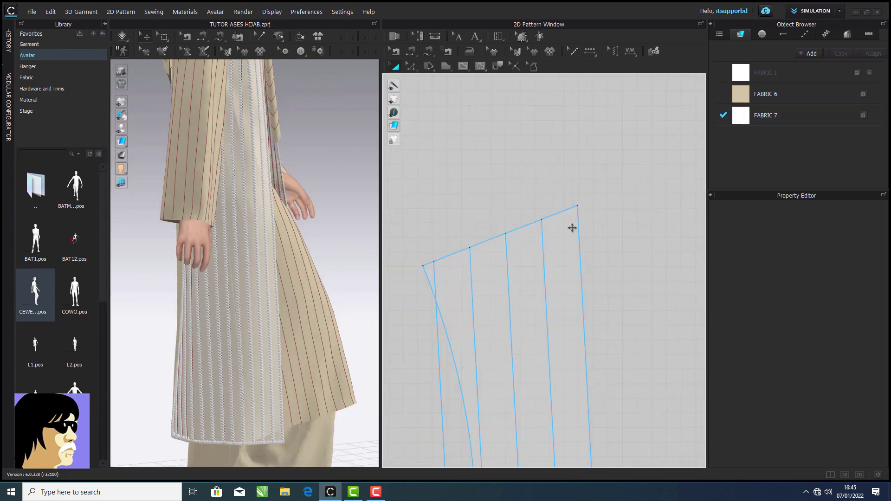
pyautogui.scroll(-10, 530, 142)
pyautogui.moveTo(624, 232); pyautogui.dragTo(544, 178, button='middle')
pyautogui.scroll(6, 543, 179)
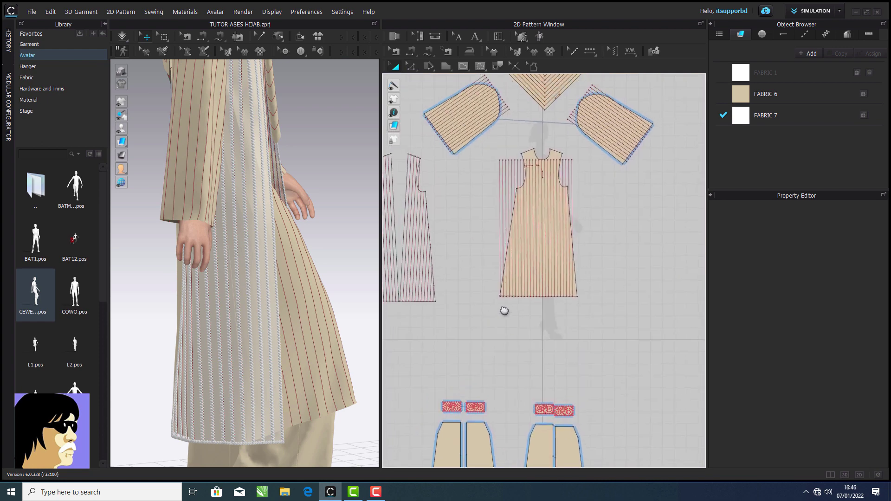
pyautogui.scroll(-3, 489, 165)
# Select the whole left side panel pattern and rotate it so that its inner edge runs vertically.
pyautogui.rightClick(532, 108)
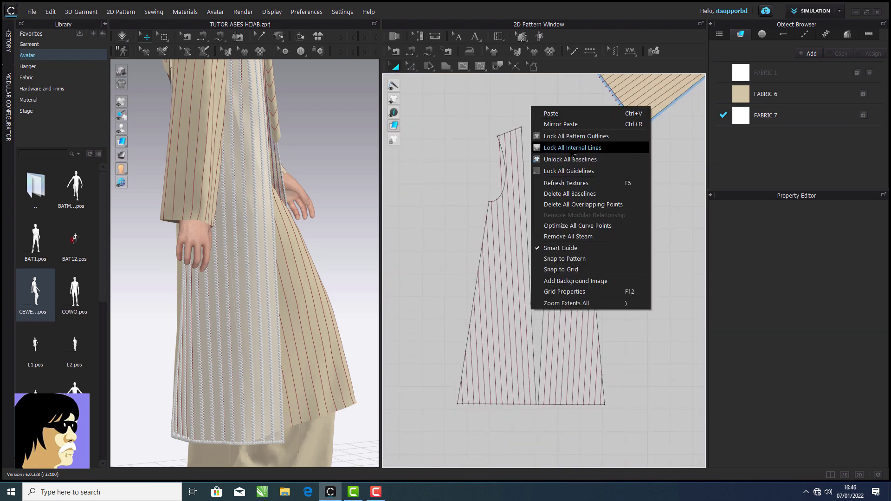
pyautogui.moveTo(450, 113); pyautogui.dragTo(551, 404)
pyautogui.scroll(6, 527, 138)
pyautogui.moveTo(527, 137); pyautogui.dragTo(562, 234, button='middle')
pyautogui.moveTo(441, 170); pyautogui.dragTo(469, 173)
pyautogui.scroll(-4, 568, 193)
pyautogui.moveTo(567, 194); pyautogui.dragTo(579, 103, button='middle')
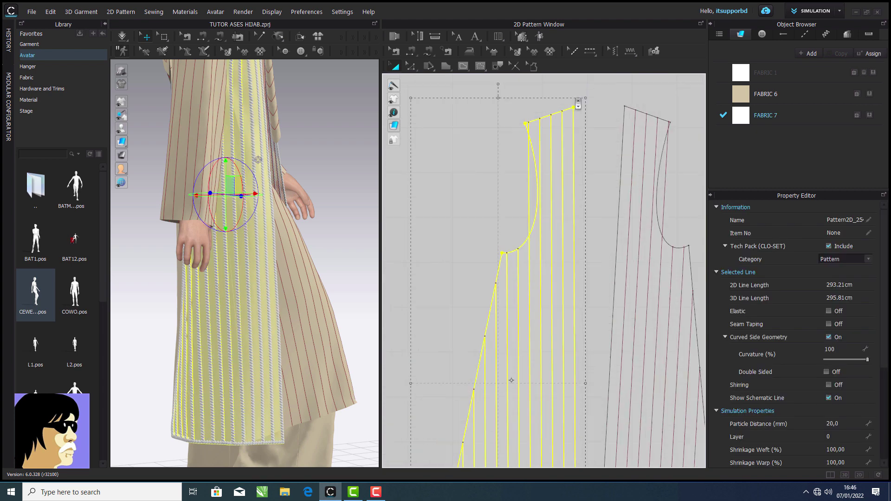
pyautogui.moveTo(545, 432); pyautogui.dragTo(530, 132, button='middle')
pyautogui.scroll(6, 546, 269)
pyautogui.scroll(-6, 546, 269)
pyautogui.moveTo(546, 269); pyautogui.dragTo(579, 386, button='middle')
pyautogui.scroll(-2, 579, 386)
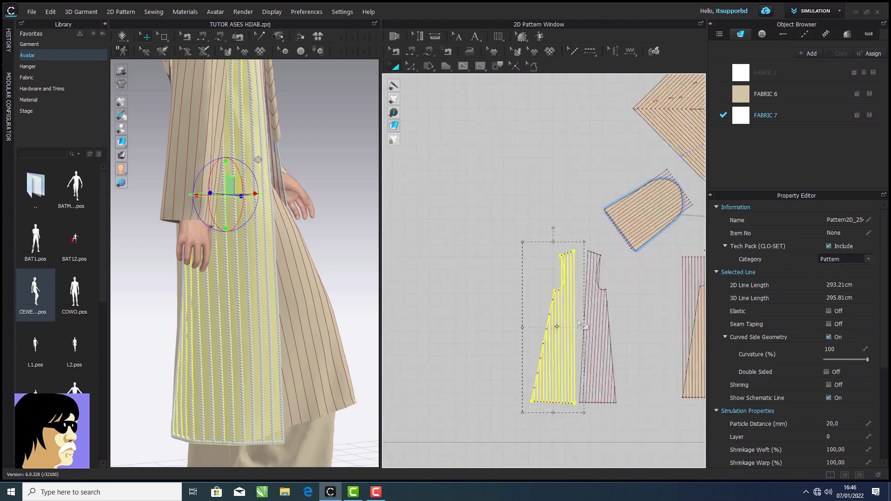
# Draw a two-segment zigzag internal line, about 2.96 and 2.89 cm, below the left panel's shoulder between its inner edge and the nearest line.
pyautogui.scroll(6, 578, 253)
pyautogui.click(635, 205)
pyautogui.scroll(3, 550, 278)
pyautogui.click(463, 66)
pyautogui.click(492, 90)
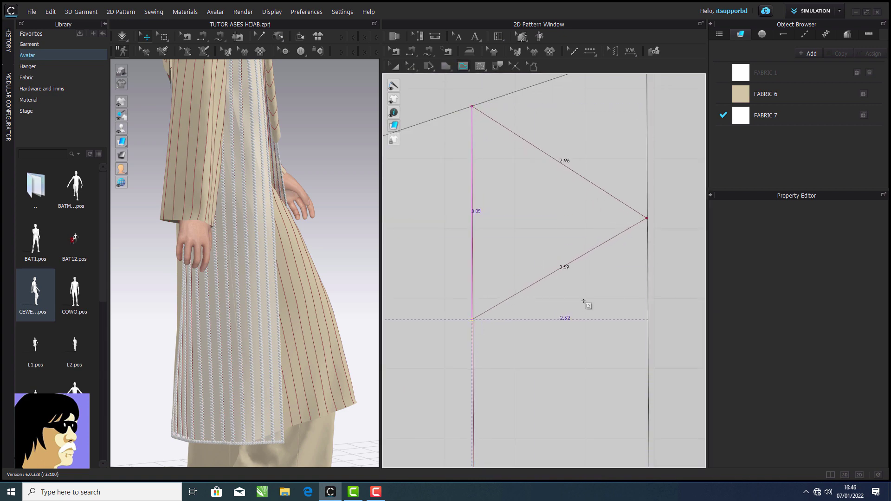
pyautogui.press('Return')
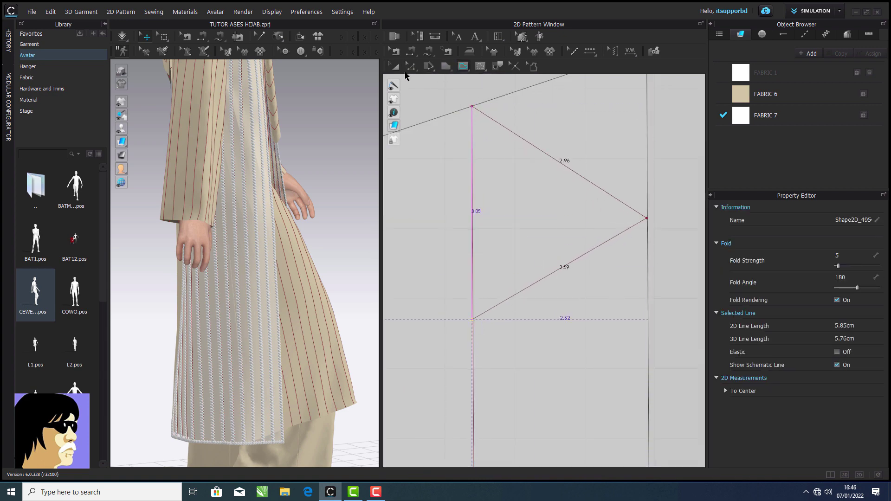
# Duplicate the Default Topstitch and set the copy's thread thickness to 0.50 cm.
pyautogui.click(394, 66)
pyautogui.click(804, 36)
pyautogui.click(775, 73)
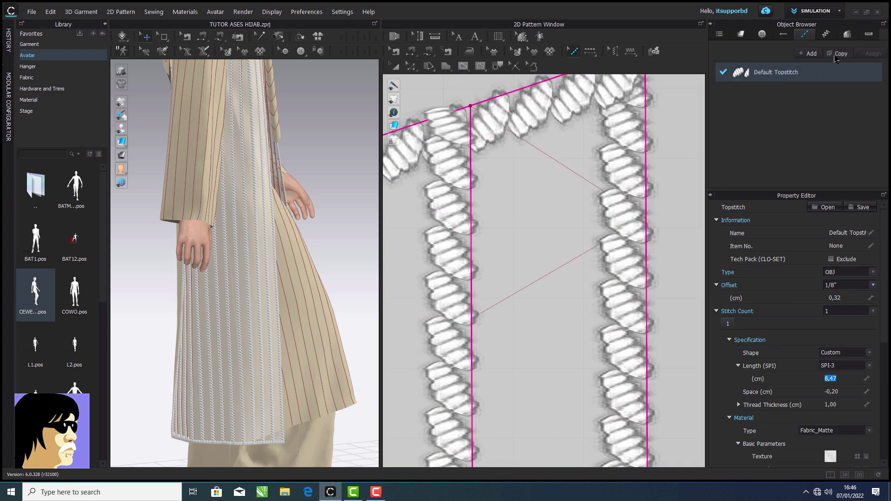
pyautogui.click(838, 54)
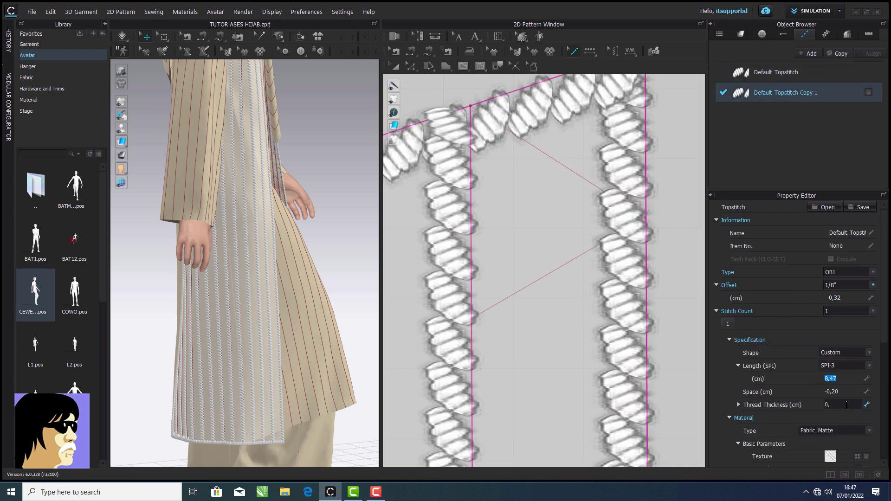
pyautogui.click(568, 236)
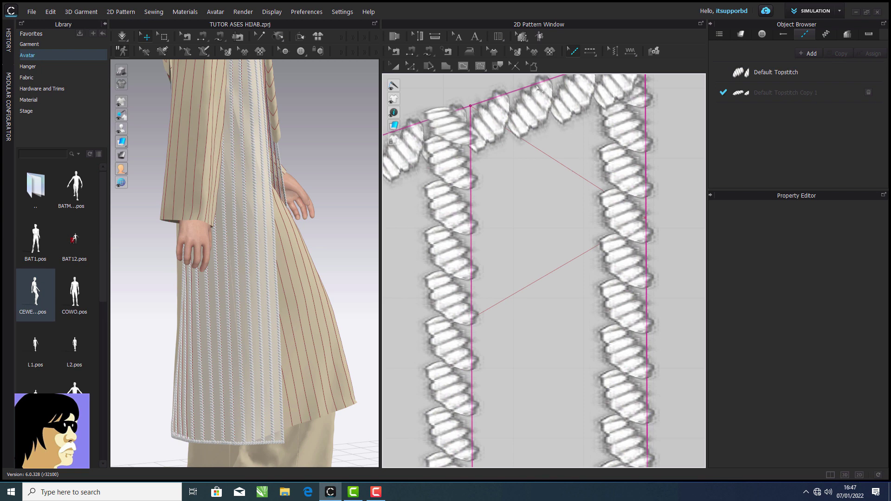
# Apply Default Topstitch Copy 1 to both segments of the zigzag internal line.
pyautogui.click(590, 52)
pyautogui.click(568, 170)
pyautogui.click(583, 258)
pyautogui.scroll(-1, 582, 257)
pyautogui.moveTo(582, 258); pyautogui.dragTo(549, 251, button='middle')
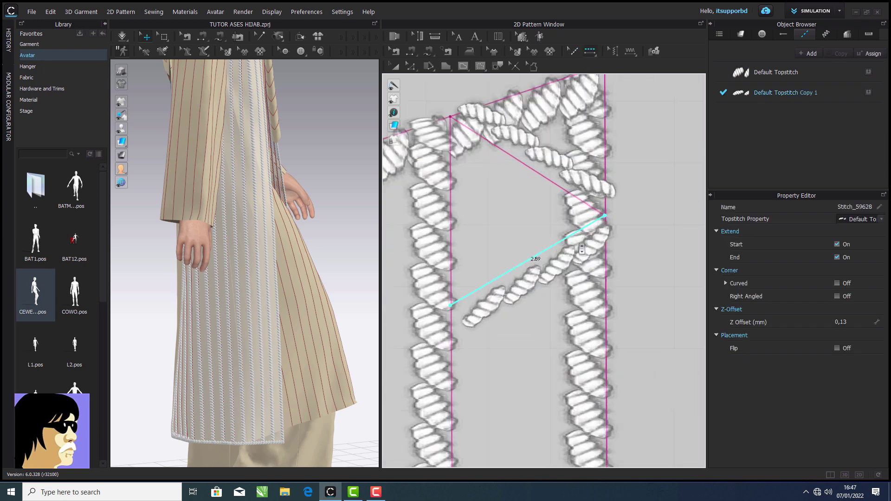
# Set Default Topstitch Copy 1's offset to 0" and its length to SPI-6, with a space of -0.20 cm.
pyautogui.click(790, 95)
pyautogui.moveTo(884, 331); pyautogui.dragTo(890, 261)
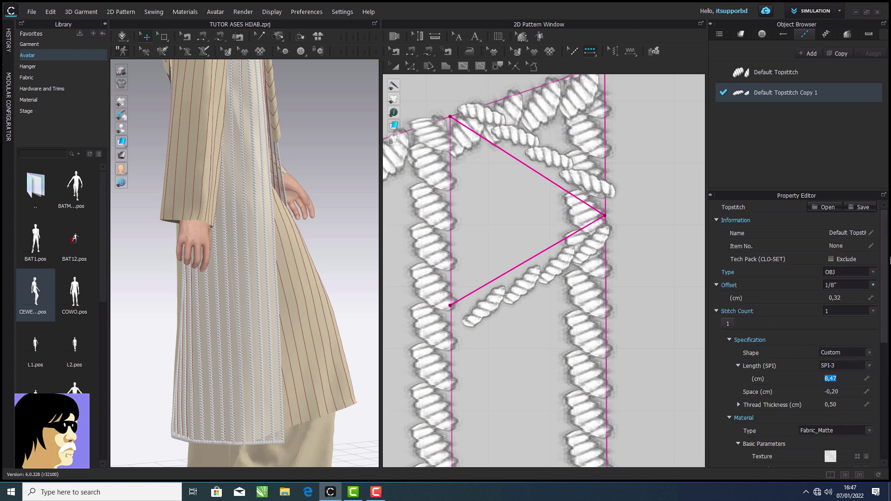
pyautogui.click(873, 285)
pyautogui.click(864, 301)
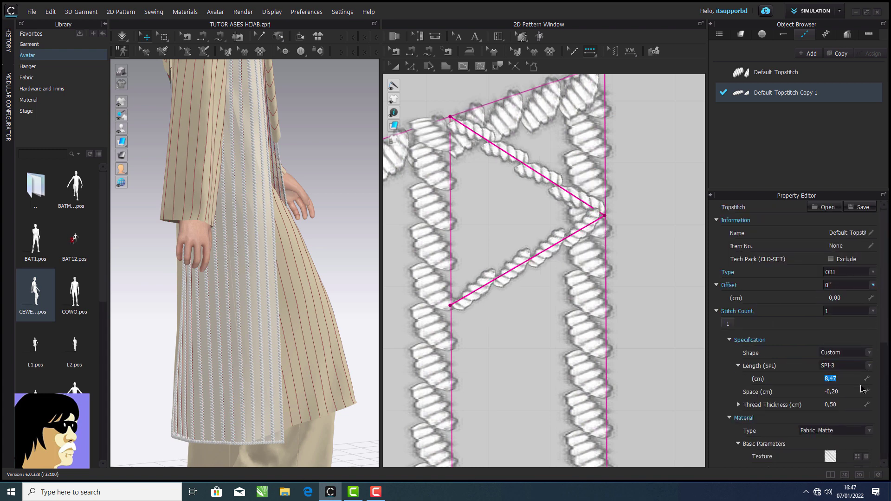
pyautogui.click(870, 365)
pyautogui.click(843, 286)
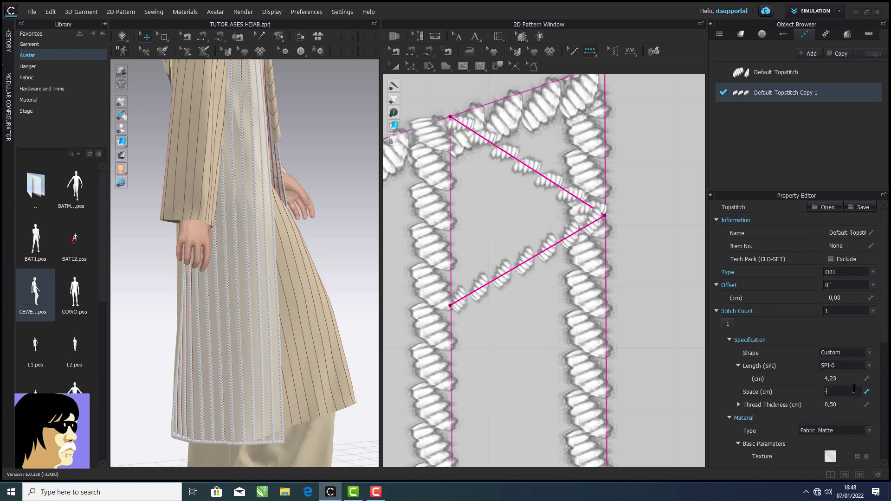
pyautogui.press('Return')
# Copy both segments of the zigzag internal line and paste them directly below the originals on the left panel.
pyautogui.scroll(-5, 598, 240)
pyautogui.click(395, 66)
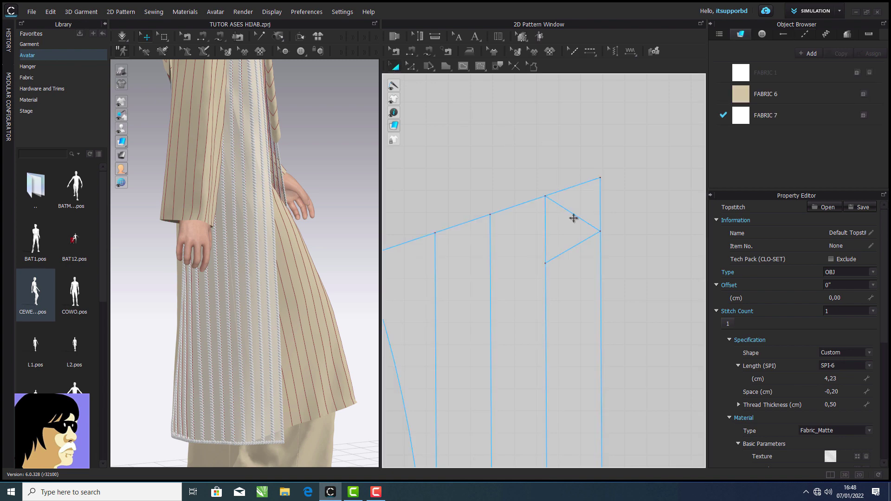
pyautogui.click(575, 219)
pyautogui.click(604, 117)
pyautogui.hotkey('ctrl', 'a')
pyautogui.click(576, 215)
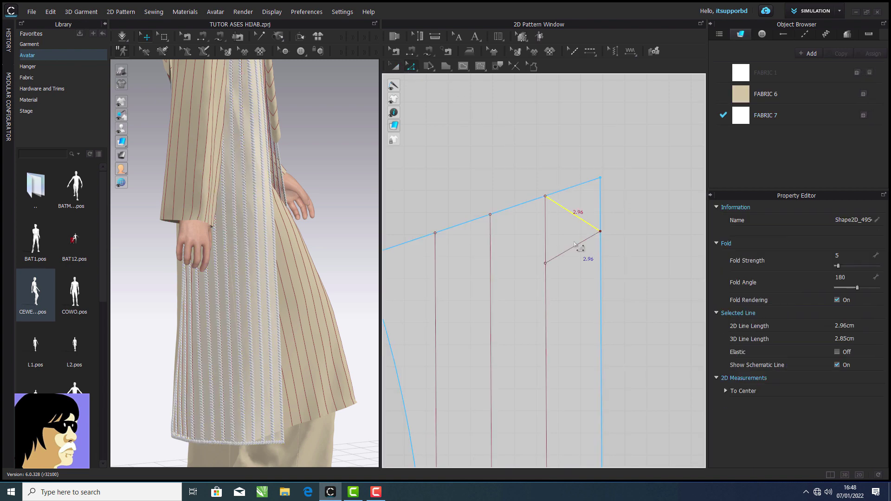
pyautogui.keyDown('shift'); pyautogui.click(575, 246); pyautogui.keyUp('shift')
pyautogui.rightClick(575, 246)
pyautogui.click(595, 267)
pyautogui.hotkey('ctrl', 'v')
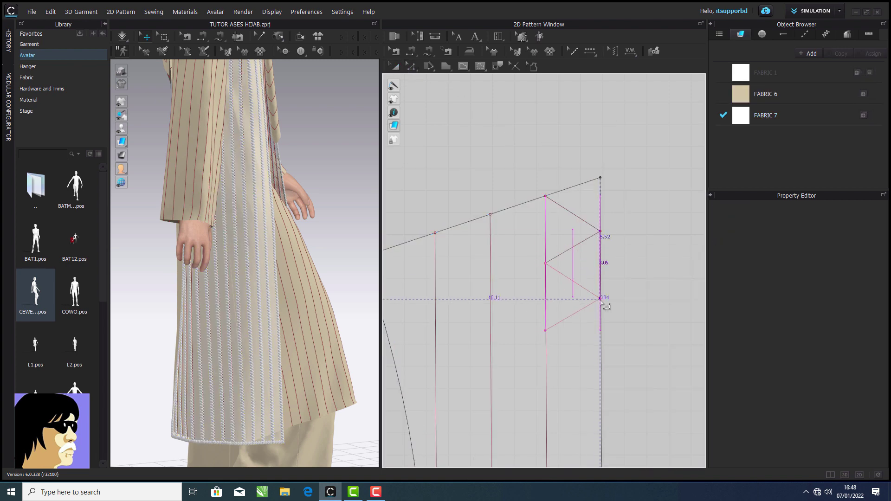
pyautogui.click(601, 300)
# Copy the two-tooth zigzag and paste it directly below to form four teeth along the left panel's inner edge.
pyautogui.scroll(-3, 620, 277)
pyautogui.moveTo(620, 278); pyautogui.dragTo(584, 235, button='middle')
pyautogui.click(396, 68)
pyautogui.moveTo(599, 182); pyautogui.dragTo(537, 283)
pyautogui.rightClick(570, 248)
pyautogui.click(592, 29)
pyautogui.rightClick(632, 223)
pyautogui.click(642, 228)
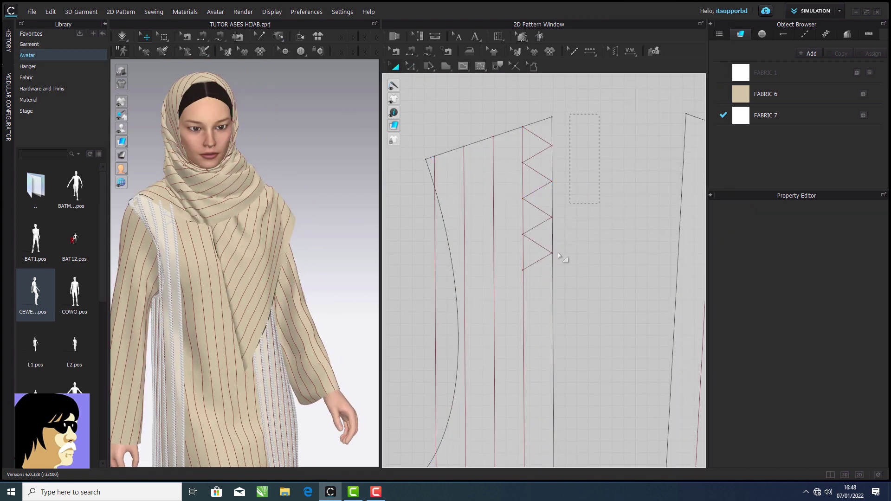
# Copy the four-tooth zigzag and paste it directly below, continuing the row to eight teeth.
pyautogui.moveTo(563, 255); pyautogui.dragTo(531, 268)
pyautogui.rightClick(531, 269)
pyautogui.click(603, 215)
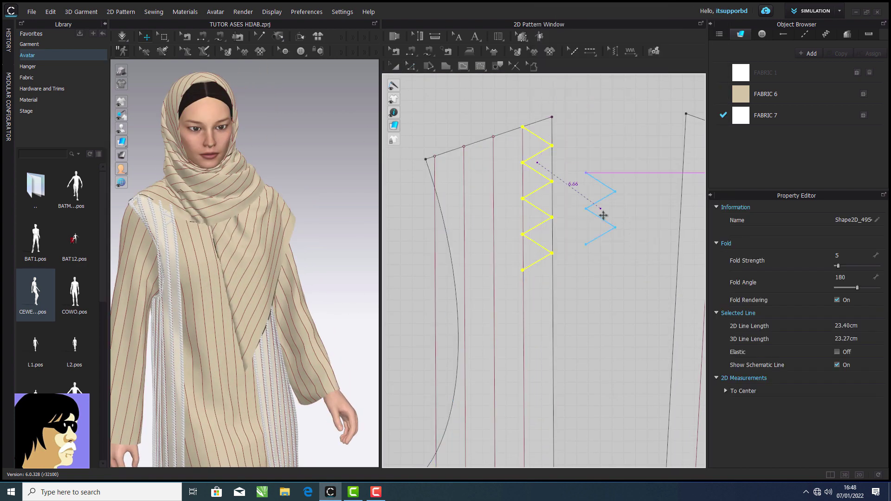
pyautogui.click(604, 215)
pyautogui.click(450, 277)
pyautogui.rightClick(541, 257)
pyautogui.click(557, 33)
pyautogui.click(592, 144)
pyautogui.rightClick(528, 209)
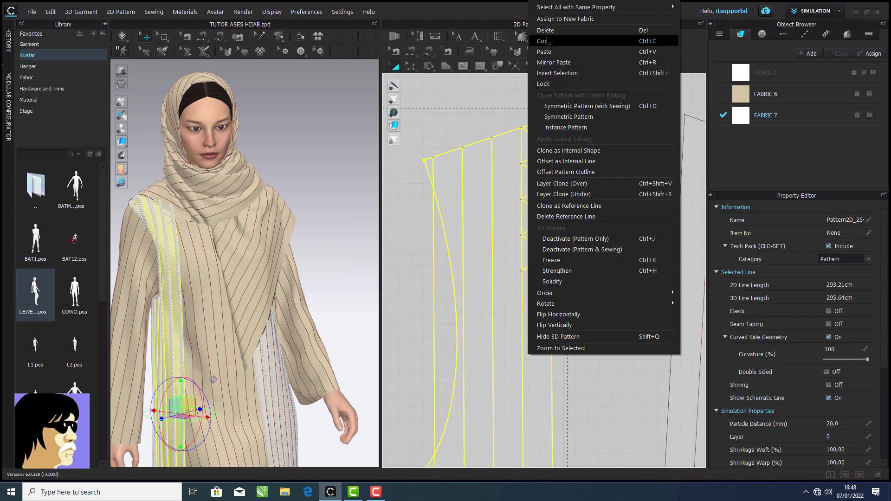
pyautogui.click(548, 41)
pyautogui.hotkey('ctrl', 'v')
pyautogui.click(585, 311)
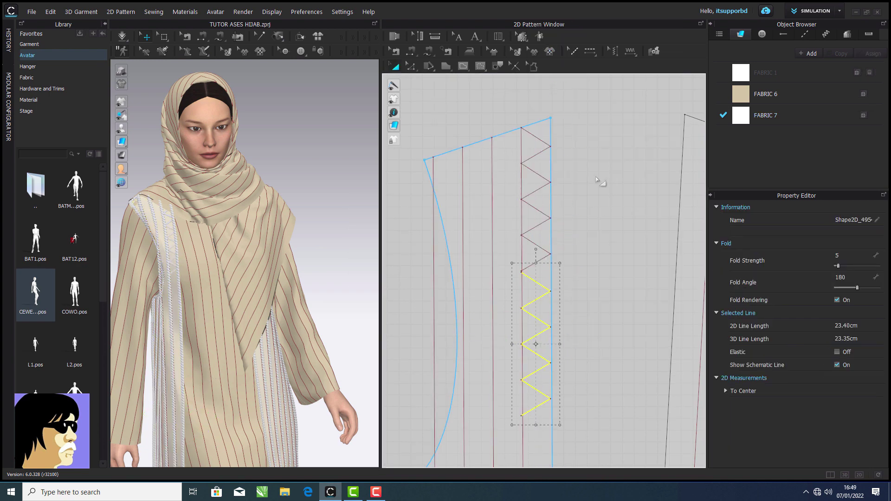
# Select the whole eight-tooth zigzag, copy it and paste it at the lower end of the row.
pyautogui.rightClick(511, 369)
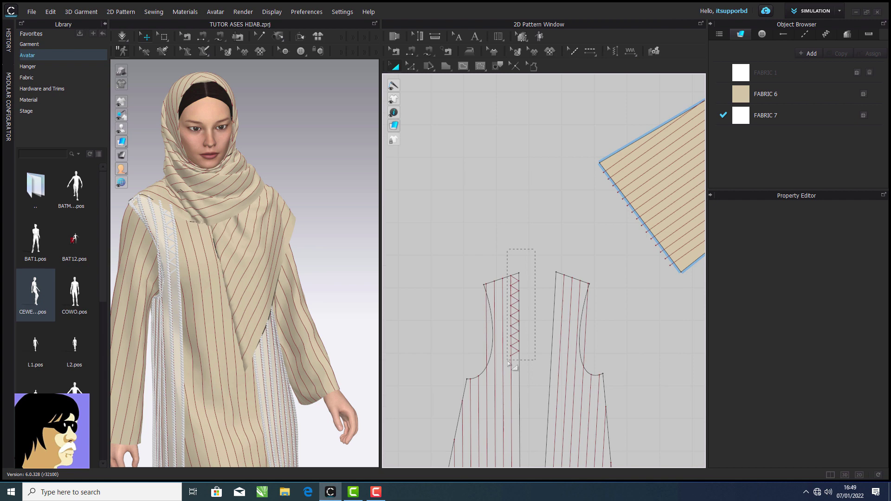
pyautogui.moveTo(508, 362); pyautogui.dragTo(508, 362)
pyautogui.rightClick(514, 358)
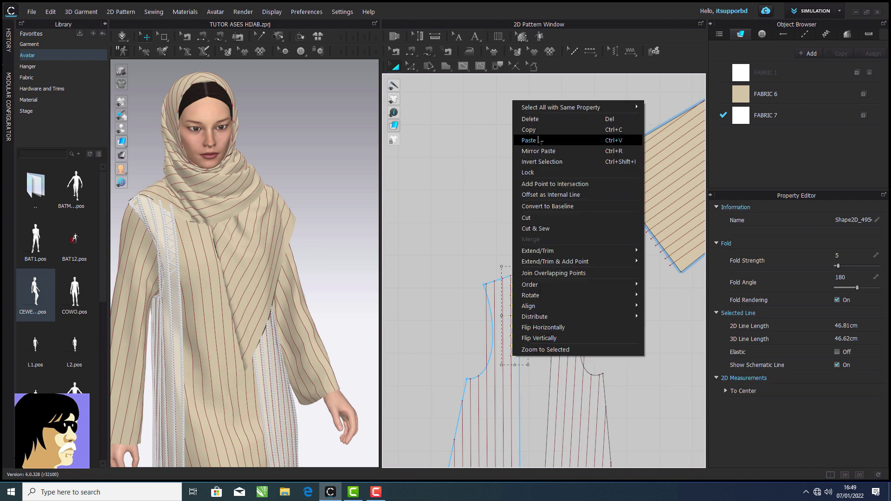
pyautogui.click(538, 133)
pyautogui.scroll(5, 528, 369)
pyautogui.moveTo(528, 369); pyautogui.dragTo(536, 245, button='middle')
pyautogui.rightClick(536, 244)
pyautogui.click(549, 253)
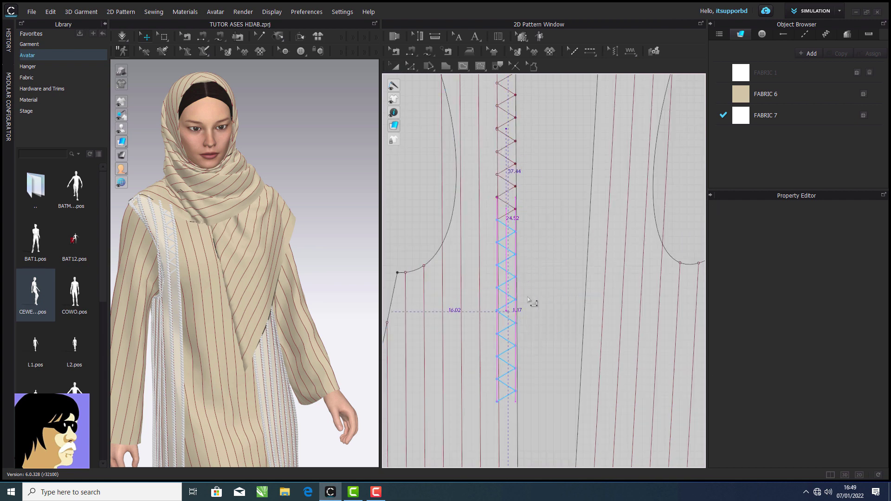
# Paste a copy of the sixteen-tooth zigzag directly below the existing row, continuing it towards the left panel's hem.
pyautogui.rightClick(542, 285)
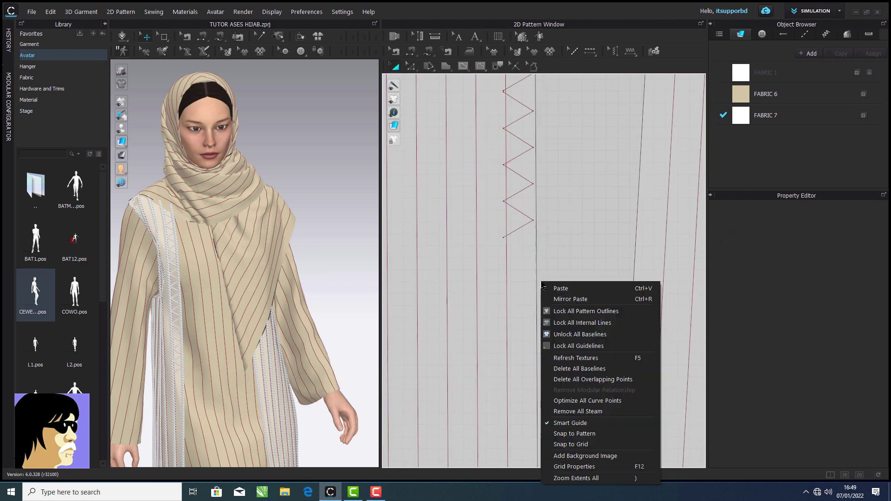
pyautogui.click(559, 289)
pyautogui.scroll(-2, 538, 437)
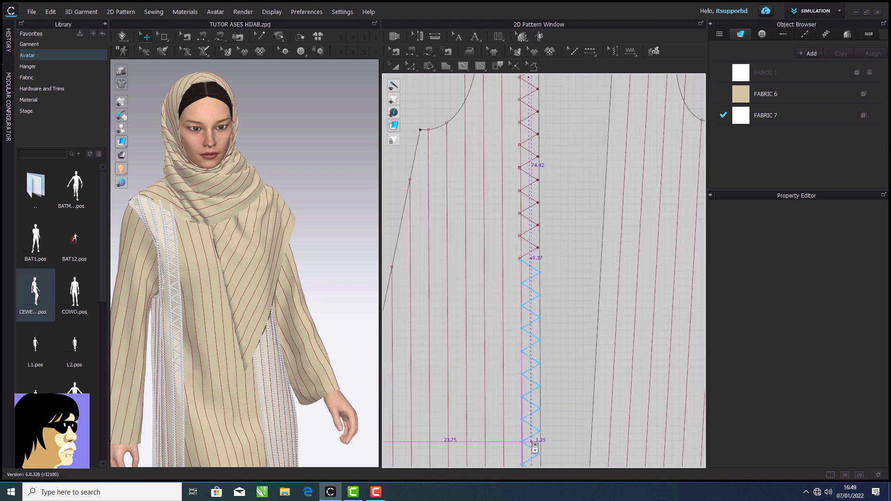
pyautogui.click(562, 398)
pyautogui.scroll(-5, 567, 390)
pyautogui.click(543, 251)
# Paste another sixteen-tooth zigzag copy at the row's lower end so that it runs past the left panel's hem.
pyautogui.scroll(5, 527, 404)
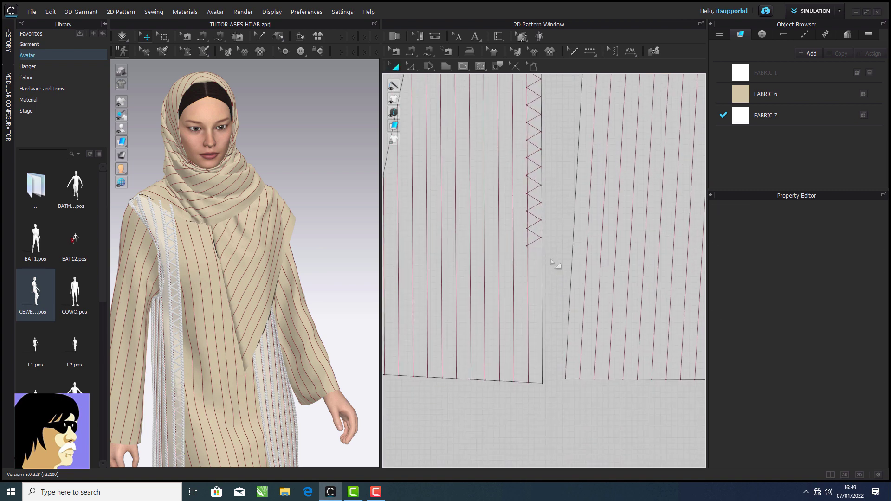
pyautogui.rightClick(555, 263)
pyautogui.click(573, 271)
pyautogui.click(535, 386)
pyautogui.click(455, 280)
pyautogui.rightClick(500, 229)
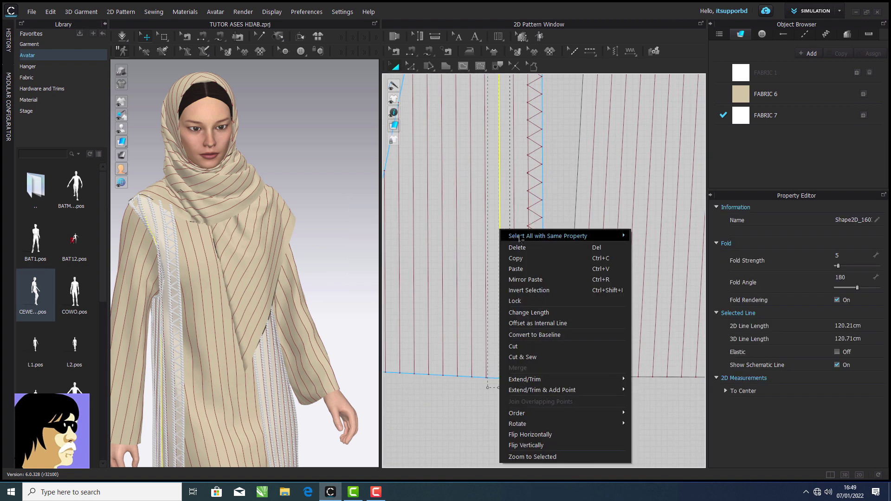
pyautogui.click(519, 269)
pyautogui.moveTo(515, 228); pyautogui.dragTo(533, 370)
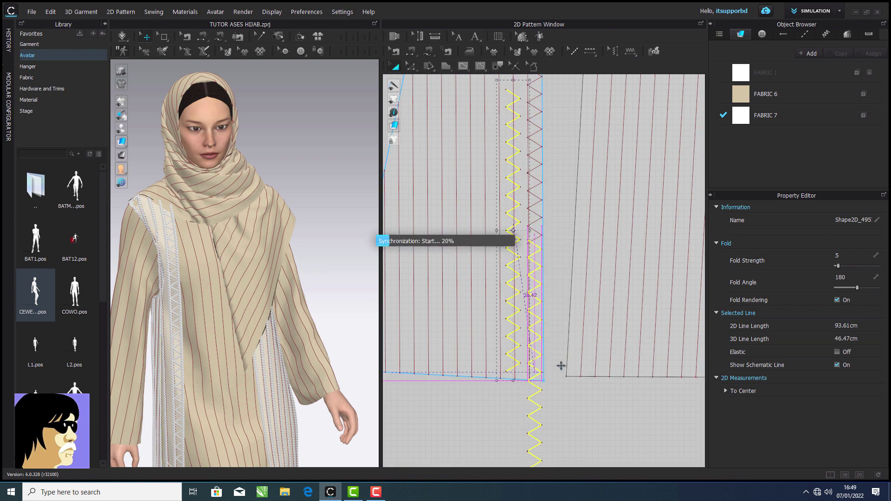
pyautogui.click(559, 408)
# Select the zigzag segments that extend beyond the left panel's hem and delete them.
pyautogui.moveTo(559, 406); pyautogui.dragTo(559, 258, button='middle')
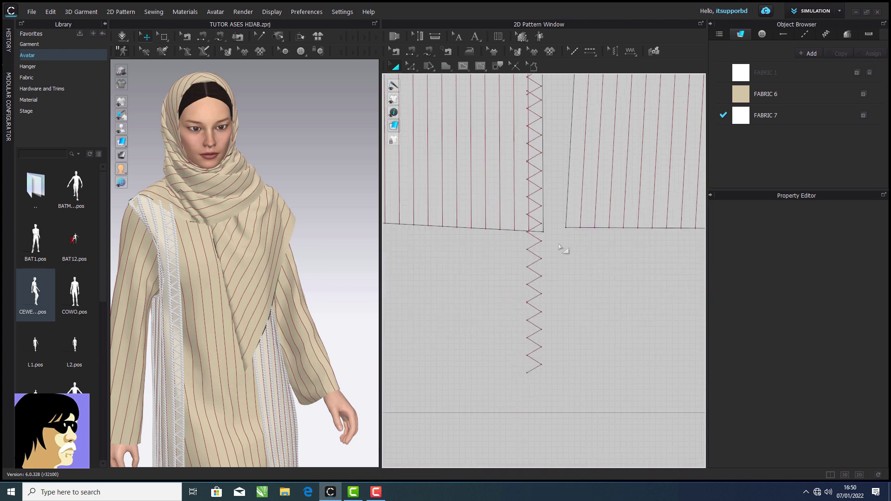
pyautogui.moveTo(560, 243); pyautogui.dragTo(518, 378)
pyautogui.rightClick(531, 365)
pyautogui.click(530, 365)
pyautogui.moveTo(571, 229); pyautogui.dragTo(518, 374)
pyautogui.rightClick(531, 351)
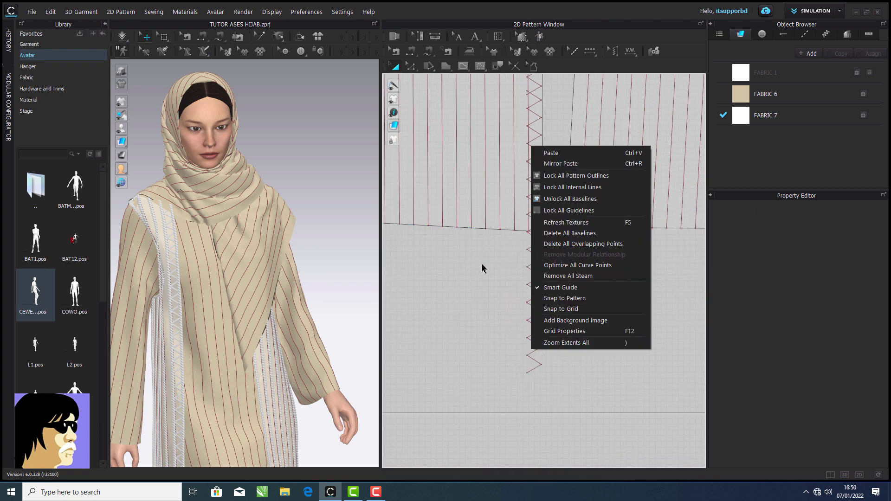
pyautogui.click(482, 265)
pyautogui.moveTo(483, 266); pyautogui.dragTo(551, 256)
pyautogui.rightClick(537, 243)
pyautogui.click(553, 261)
# Copy the full-length zigzag and paste it into the neighbouring stripe of the left side panel.
pyautogui.scroll(-5, 554, 266)
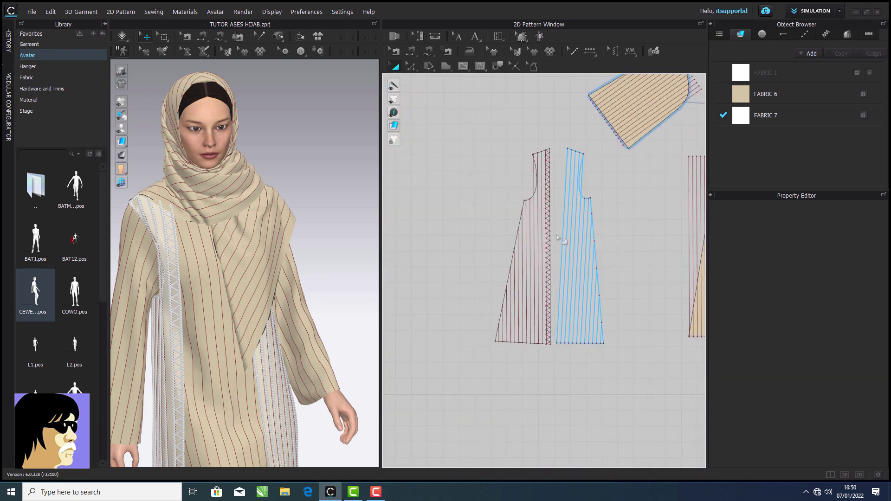
pyautogui.click(547, 342)
pyautogui.scroll(8, 544, 200)
pyautogui.scroll(2, 576, 270)
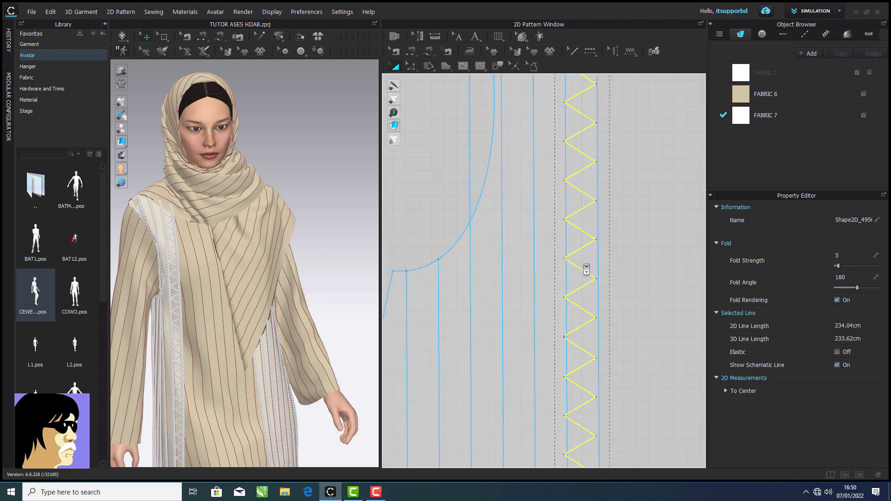
pyautogui.scroll(-5, 585, 266)
pyautogui.rightClick(583, 266)
pyautogui.click(609, 39)
pyautogui.rightClick(568, 355)
pyautogui.click(584, 52)
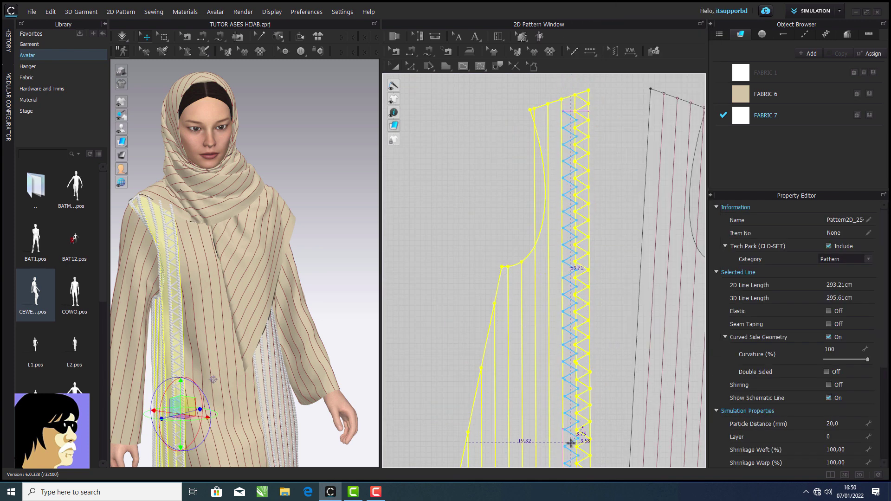
pyautogui.click(597, 387)
# Reduce the opacity of FABRIC 7 and apply the fabric to the right side panel pattern.
pyautogui.click(360, 255)
pyautogui.moveTo(185, 273); pyautogui.dragTo(235, 272, button='right')
pyautogui.scroll(6, 235, 273)
pyautogui.click(767, 121)
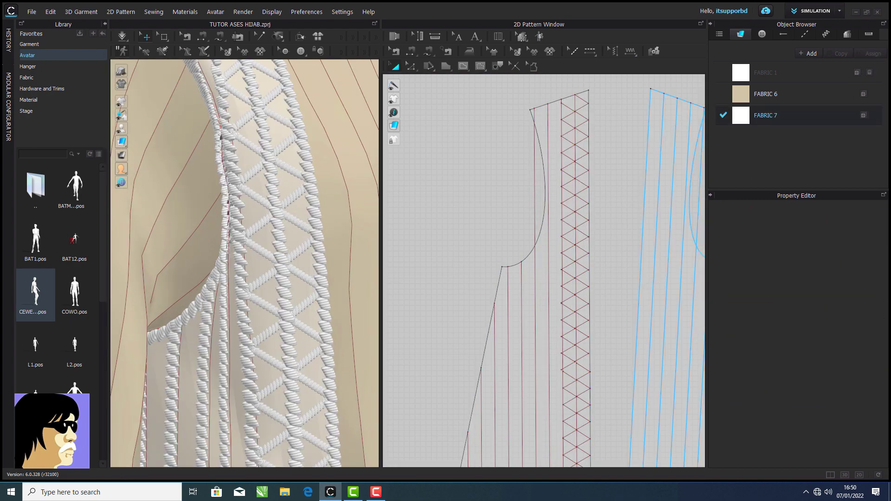
pyautogui.moveTo(834, 401); pyautogui.dragTo(820, 401)
pyautogui.moveTo(766, 116); pyautogui.dragTo(650, 325)
pyautogui.scroll(-8, 324, 199)
pyautogui.click(325, 199)
pyautogui.moveTo(325, 199); pyautogui.dragTo(274, 200, button='right')
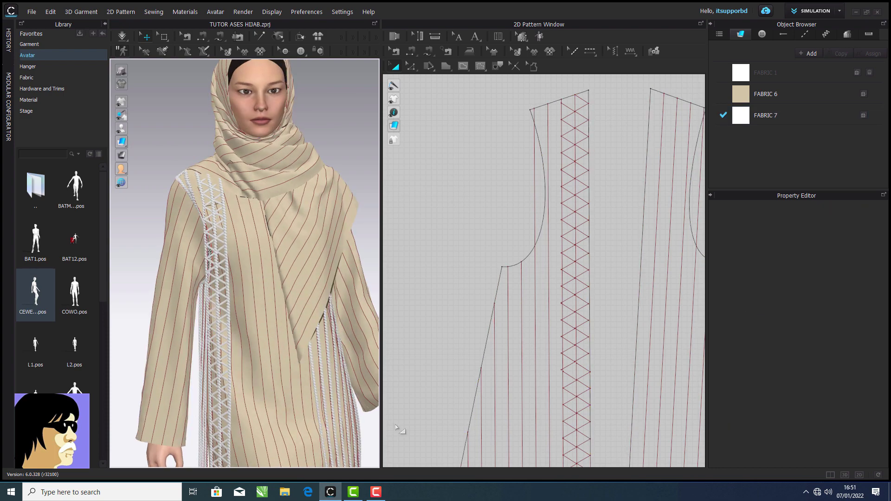
# Examine the zigzag lace on the side panels in 3D and look over the headscarf, sleeve and body patterns.
pyautogui.scroll(5, 333, 289)
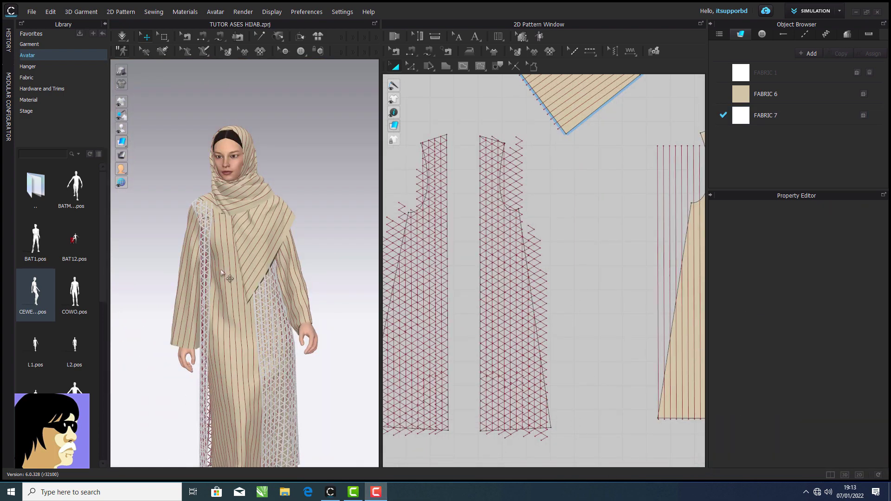
pyautogui.scroll(-3, 230, 279)
pyautogui.scroll(10, 288, 293)
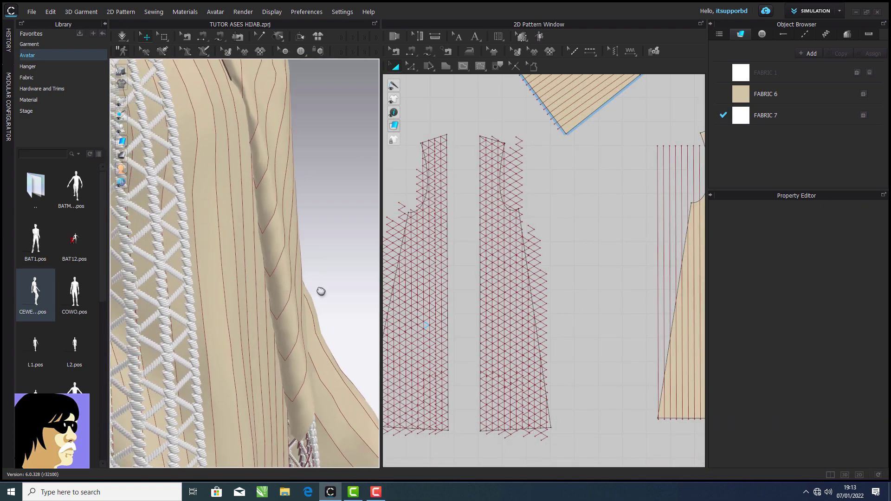
pyautogui.moveTo(321, 291); pyautogui.dragTo(325, 231, button='right')
pyautogui.scroll(-5, 326, 231)
pyautogui.scroll(3, 326, 218)
pyautogui.scroll(4, 571, 160)
pyautogui.moveTo(564, 148); pyautogui.dragTo(556, 322, button='middle')
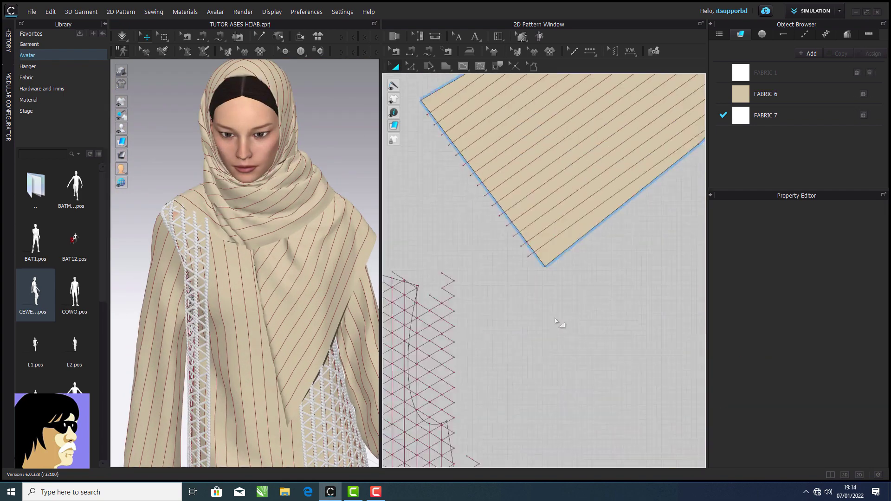
pyautogui.scroll(-6, 556, 320)
pyautogui.scroll(1, 649, 203)
pyautogui.moveTo(649, 203); pyautogui.dragTo(611, 305, button='middle')
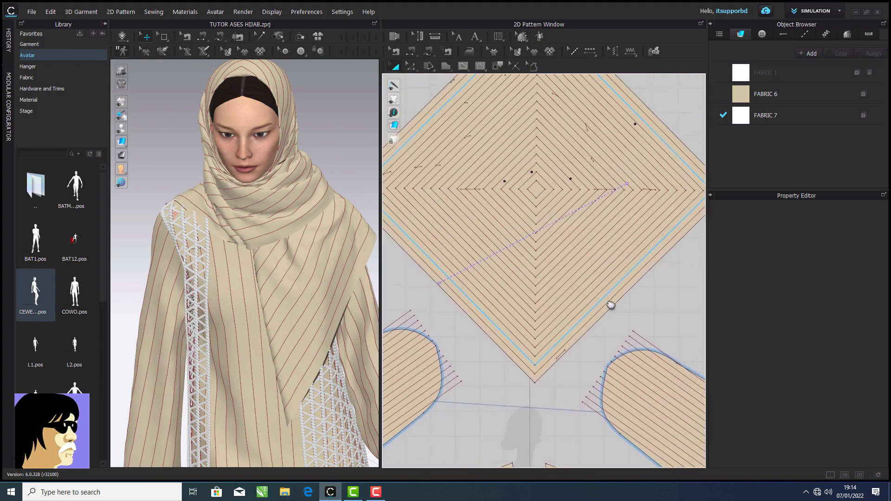
pyautogui.scroll(-2, 657, 163)
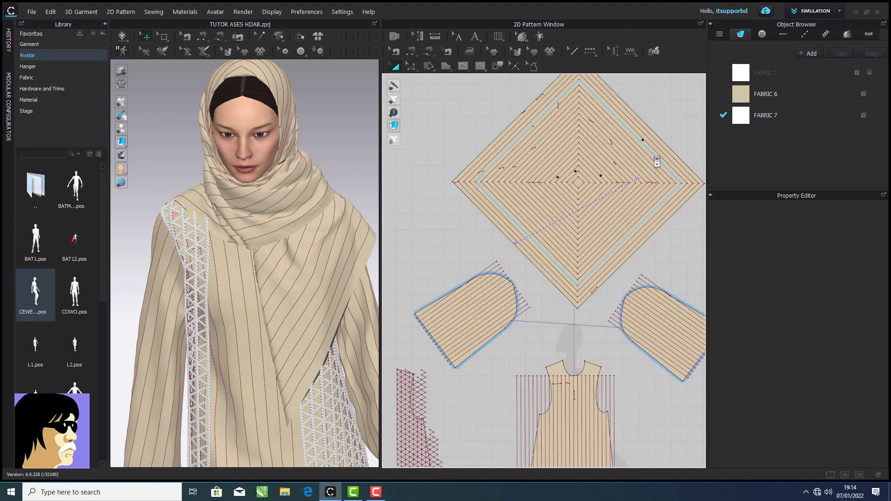
# Select Default Topstitch Copy 1 and examine which lines across the 2D patterns carry it.
pyautogui.click(805, 34)
pyautogui.click(782, 93)
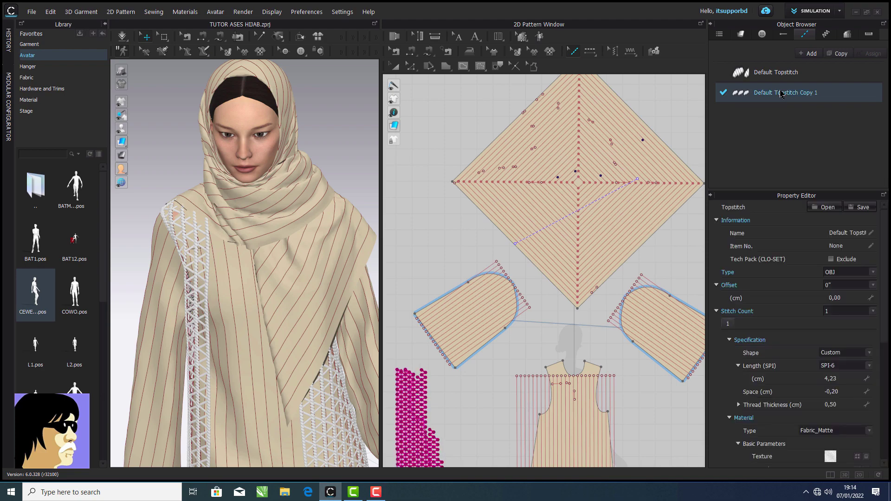
pyautogui.scroll(5, 625, 274)
pyautogui.scroll(-3, 557, 206)
pyautogui.scroll(3, 557, 211)
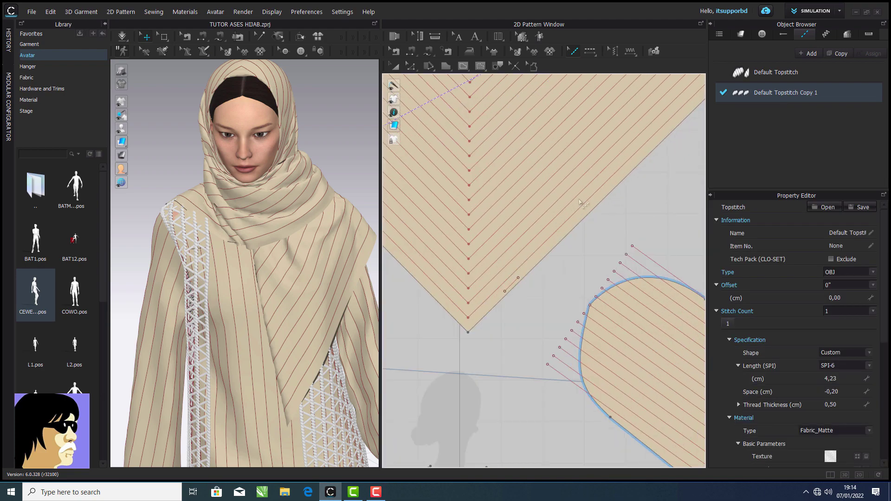
pyautogui.scroll(-6, 623, 156)
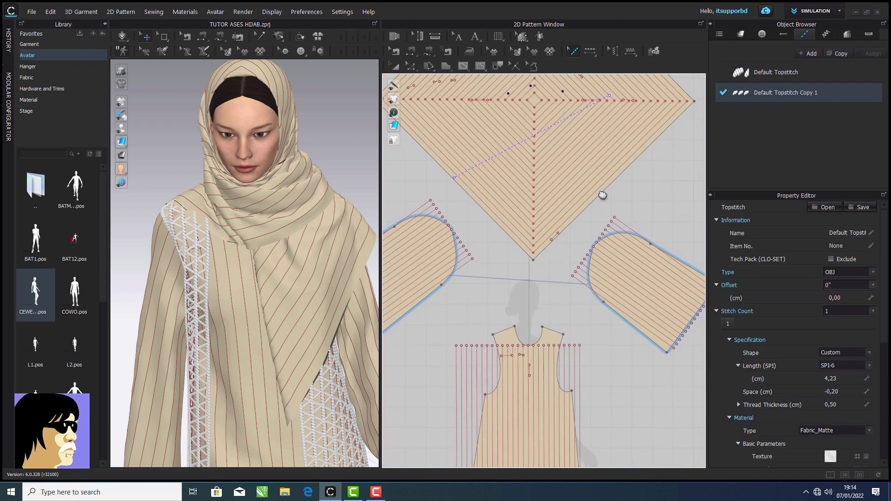
pyautogui.rightClick(639, 112)
pyautogui.click(669, 139)
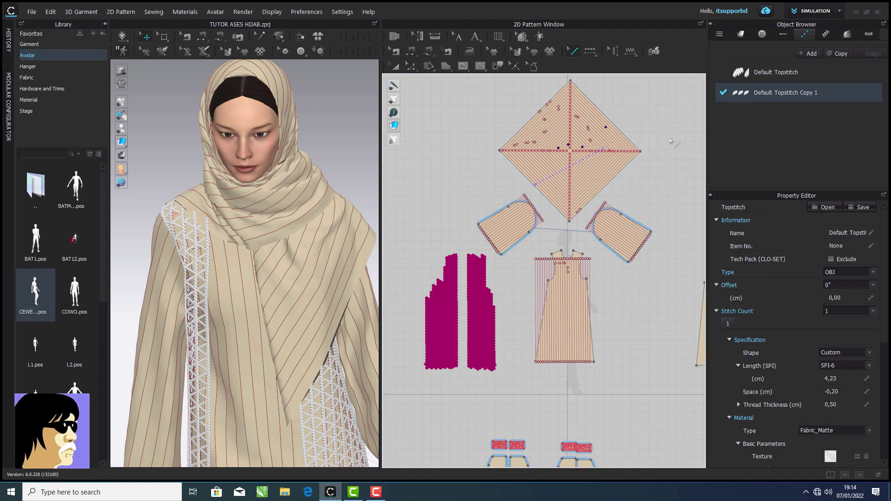
pyautogui.rightClick(520, 117)
pyautogui.click(542, 146)
pyautogui.click(396, 67)
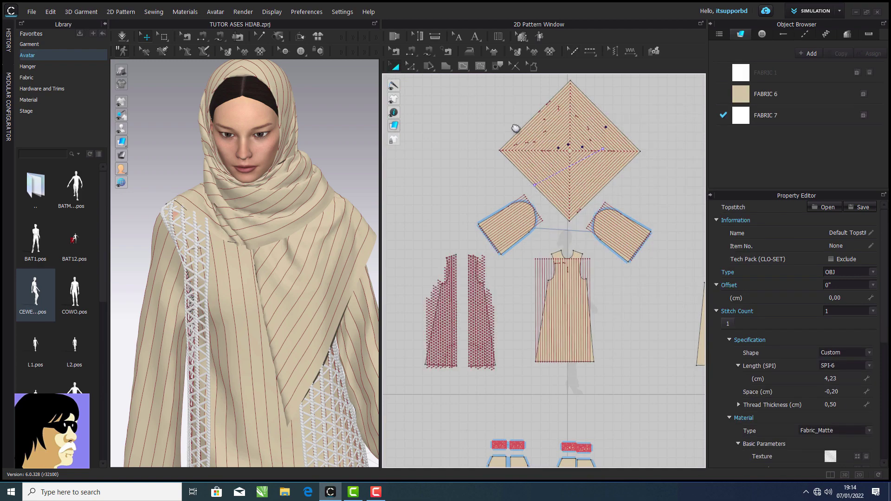
# Examine the headscarf pattern and the topstitch placement on the surrounding patterns in the 2D view.
pyautogui.click(577, 94)
pyautogui.moveTo(576, 93); pyautogui.dragTo(577, 90)
pyautogui.click(675, 118)
pyautogui.scroll(3, 630, 130)
pyautogui.moveTo(630, 130); pyautogui.dragTo(630, 151, button='middle')
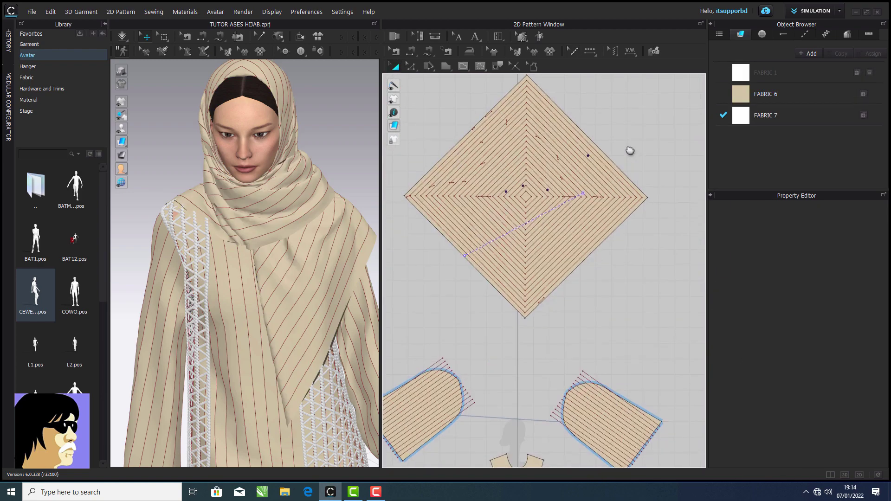
pyautogui.click(805, 35)
pyautogui.scroll(-4, 665, 138)
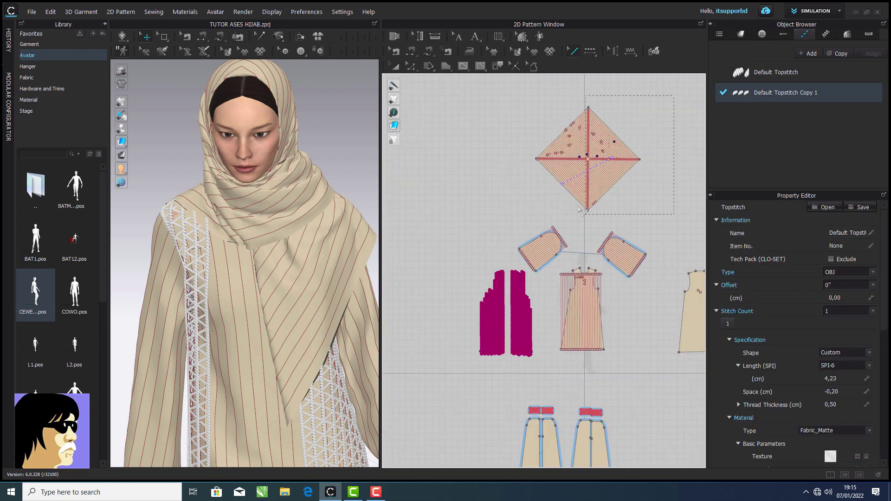
pyautogui.scroll(-1, 650, 132)
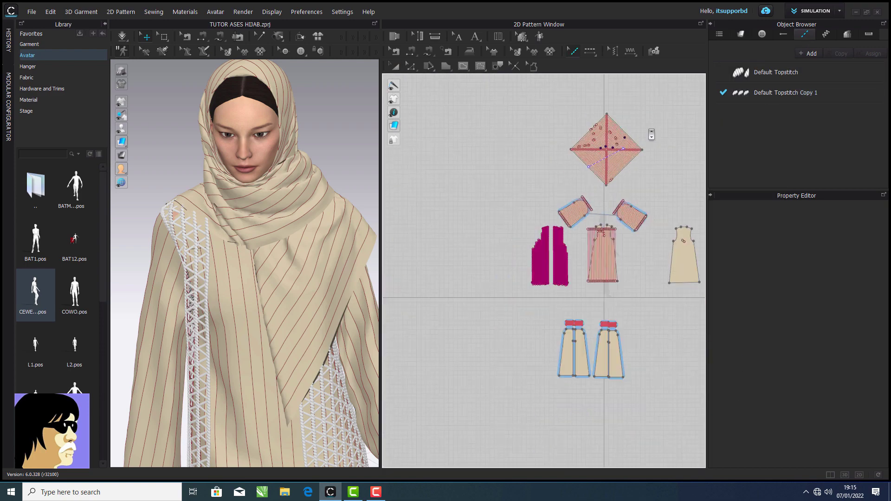
pyautogui.scroll(3, 653, 135)
# Duplicate the Default Topstitch Copy 1 style.
pyautogui.click(734, 94)
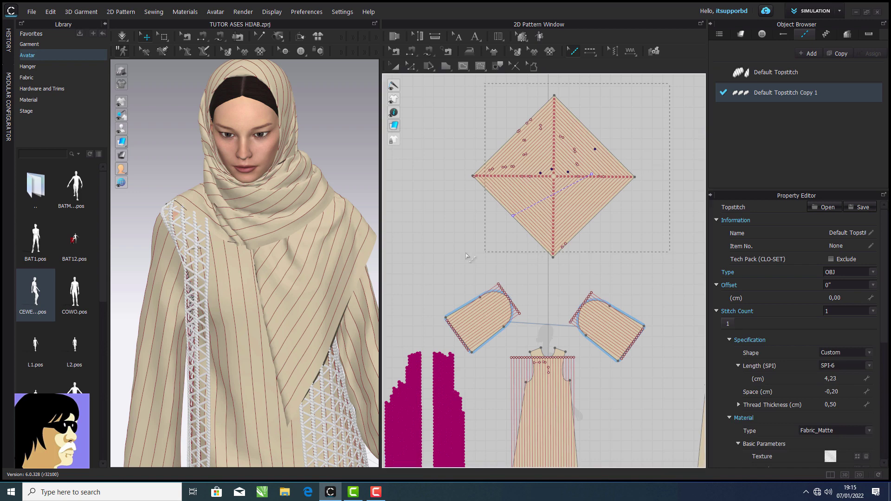
pyautogui.rightClick(756, 95)
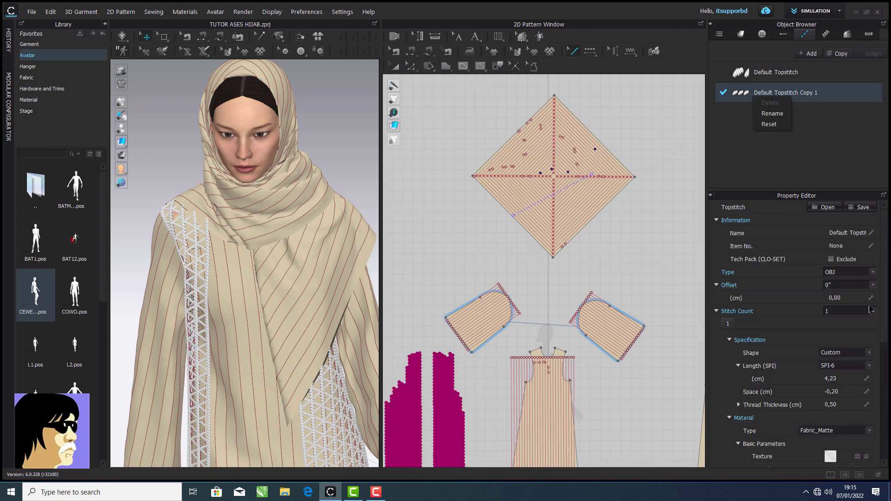
pyautogui.click(800, 132)
pyautogui.click(838, 53)
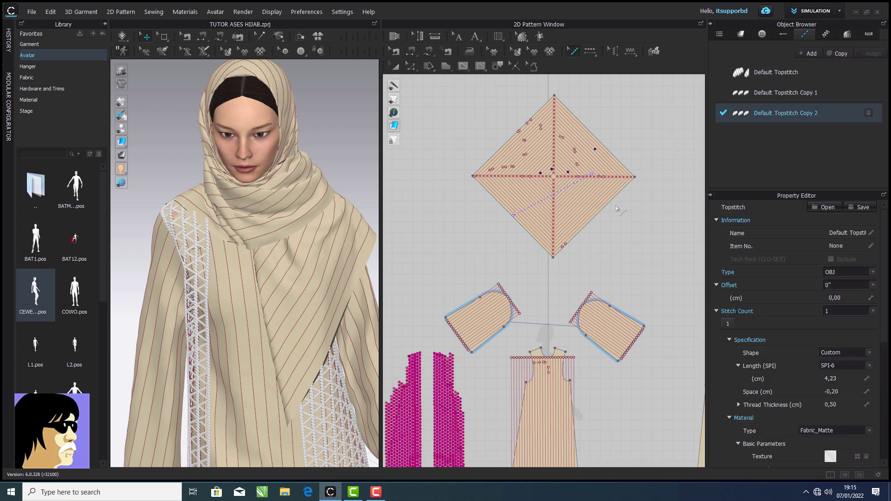
# Apply Default Topstitch Copy 2 to the outermost internal lines along the headscarf pattern's lower-right and upper-right edges.
pyautogui.scroll(5, 615, 205)
pyautogui.scroll(4, 575, 238)
pyautogui.click(589, 52)
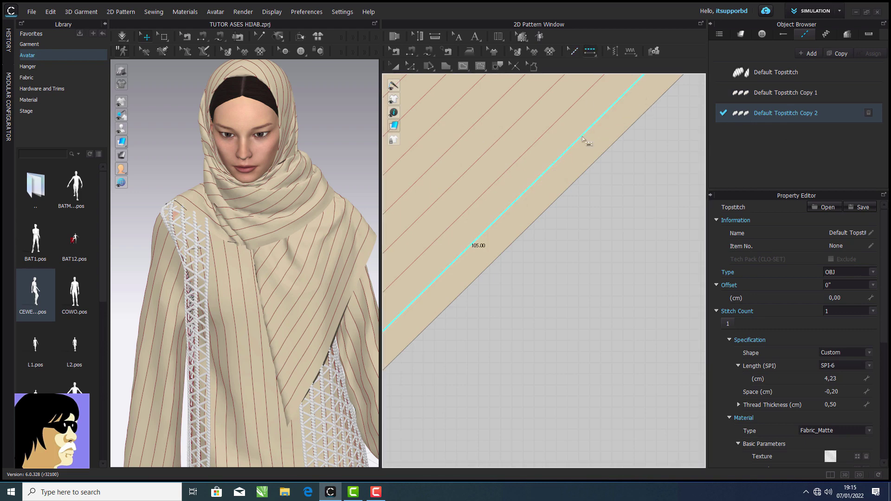
pyautogui.click(583, 138)
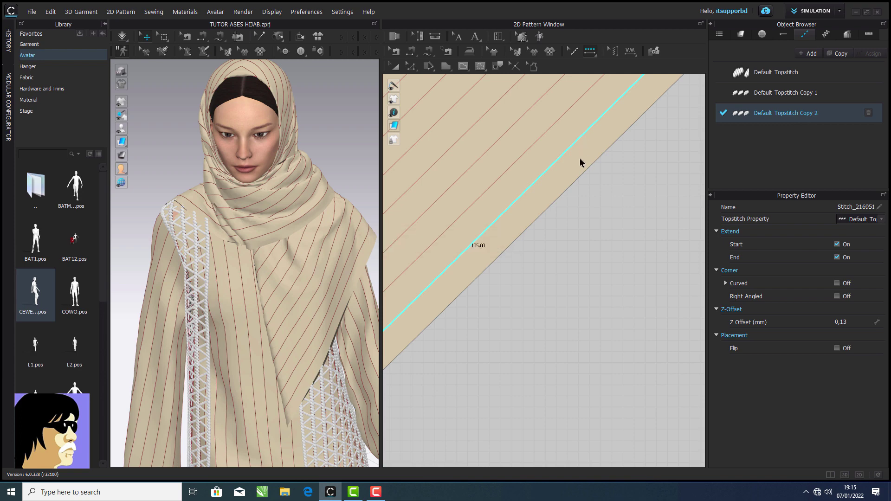
pyautogui.click(621, 201)
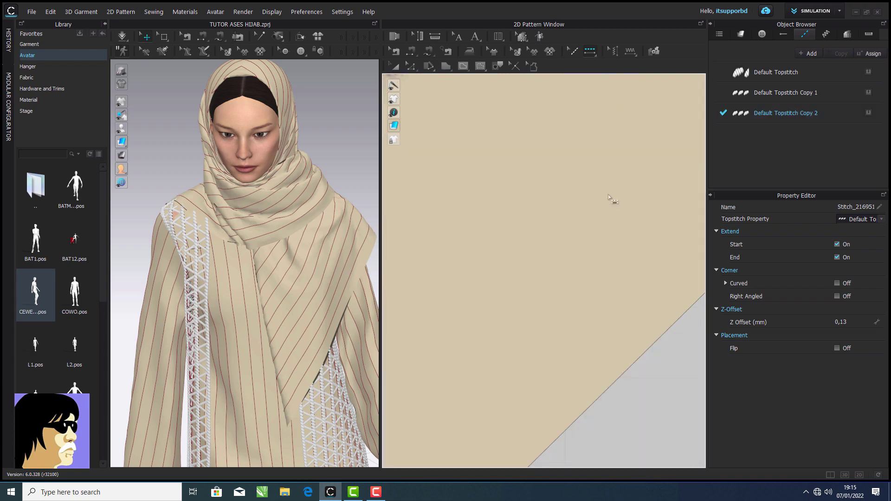
pyautogui.moveTo(325, 191); pyautogui.dragTo(212, 179, button='right')
pyautogui.scroll(-6, 559, 124)
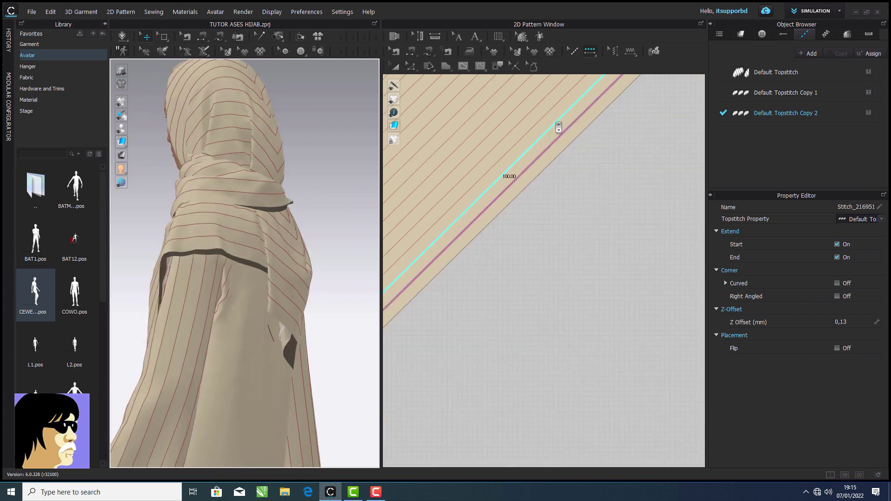
pyautogui.moveTo(559, 124); pyautogui.dragTo(618, 296, button='middle')
pyautogui.click(677, 141)
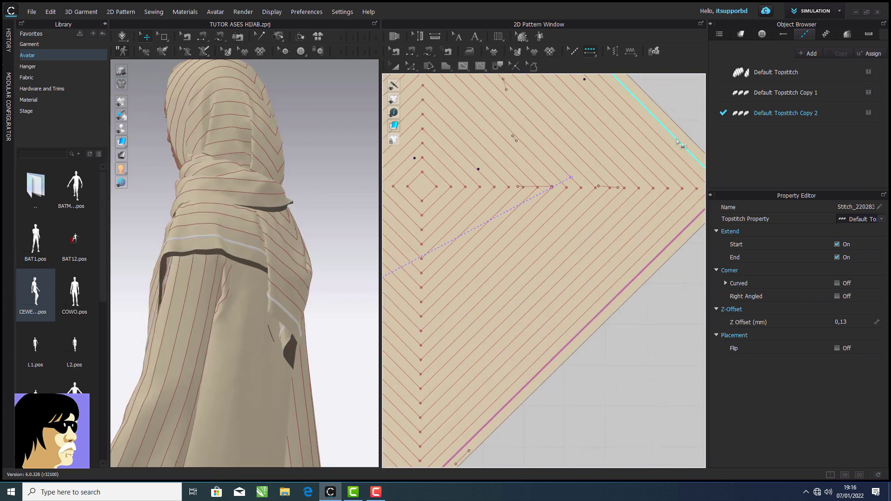
# Set the thread thickness of Default Topstitch Copy 2 to 0.3 cm and check the stitch on the headscarf edge in 3D.
pyautogui.scroll(5, 198, 241)
pyautogui.moveTo(199, 241); pyautogui.dragTo(325, 225, button='right')
pyautogui.click(790, 113)
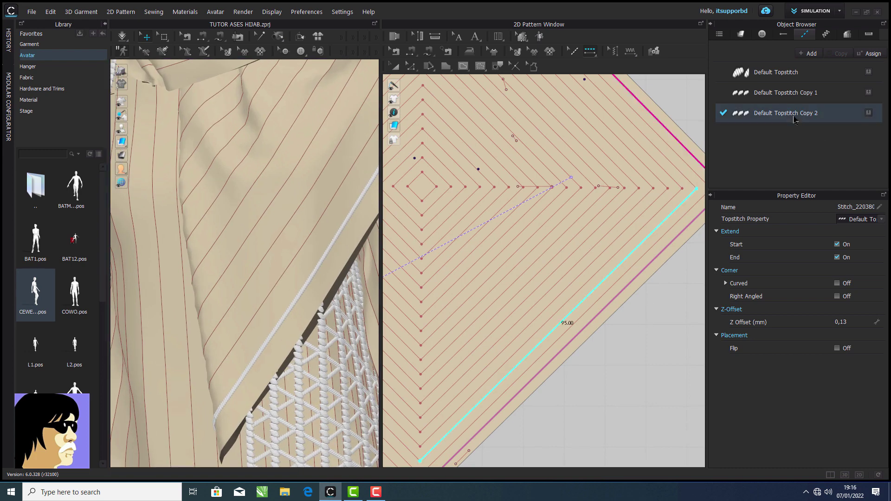
pyautogui.click(851, 406)
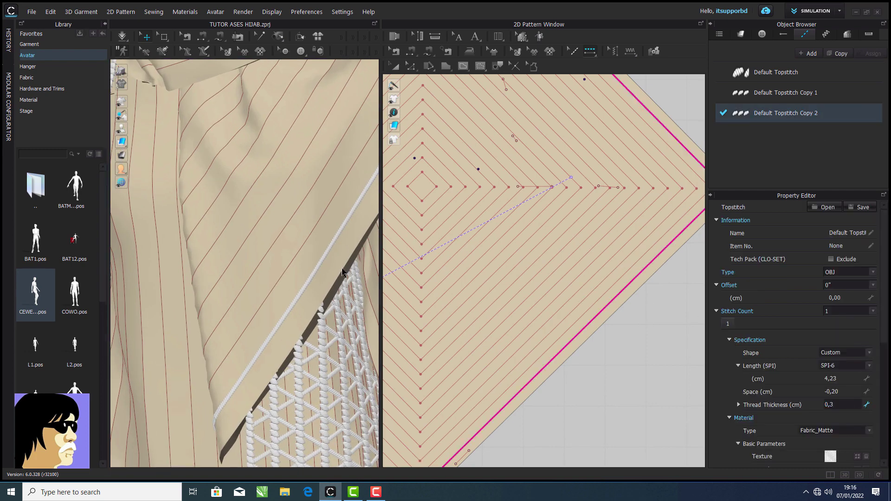
pyautogui.scroll(3, 320, 288)
pyautogui.moveTo(320, 290); pyautogui.dragTo(303, 275, button='middle')
pyautogui.scroll(-4, 303, 274)
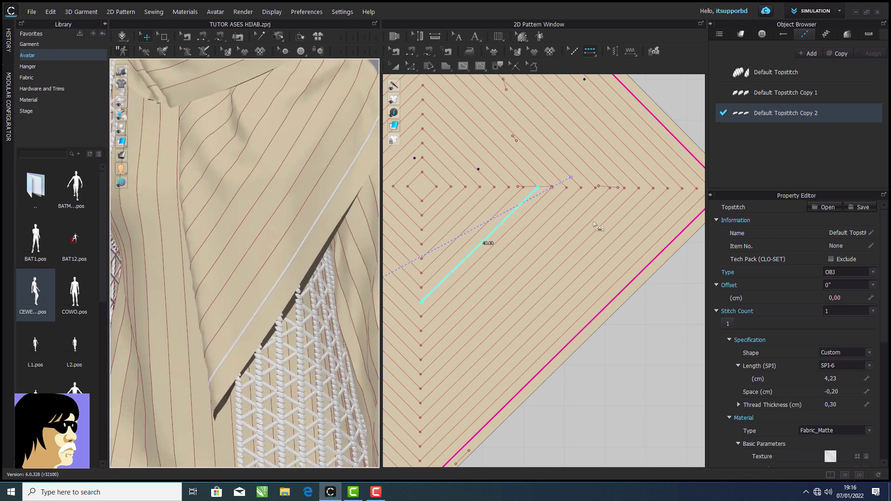
# Duplicate Default Topstitch Copy 1 again and apply the new style to the outermost line along the headscarf's upper-right edge.
pyautogui.scroll(-3, 597, 228)
pyautogui.scroll(5, 521, 239)
pyautogui.click(777, 93)
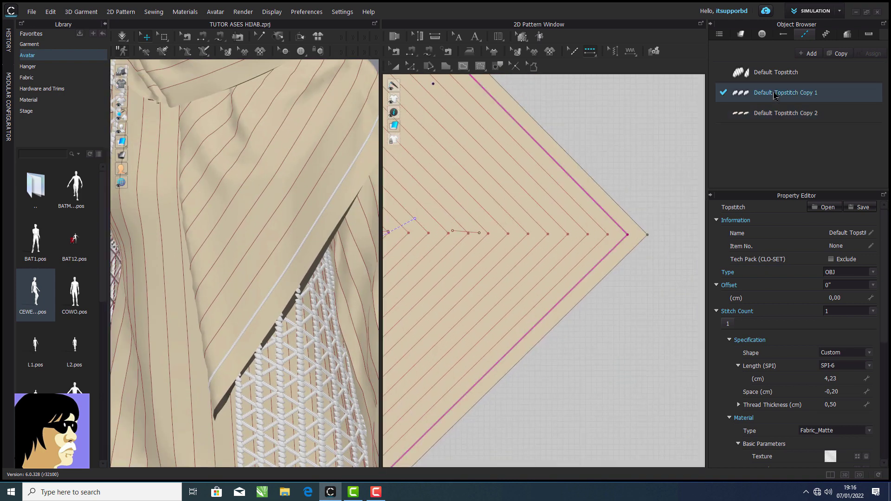
pyautogui.click(838, 53)
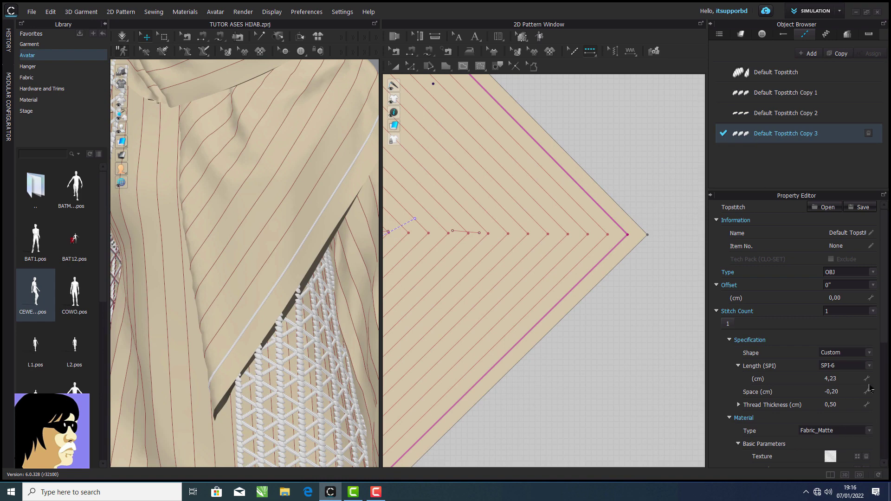
pyautogui.click(603, 212)
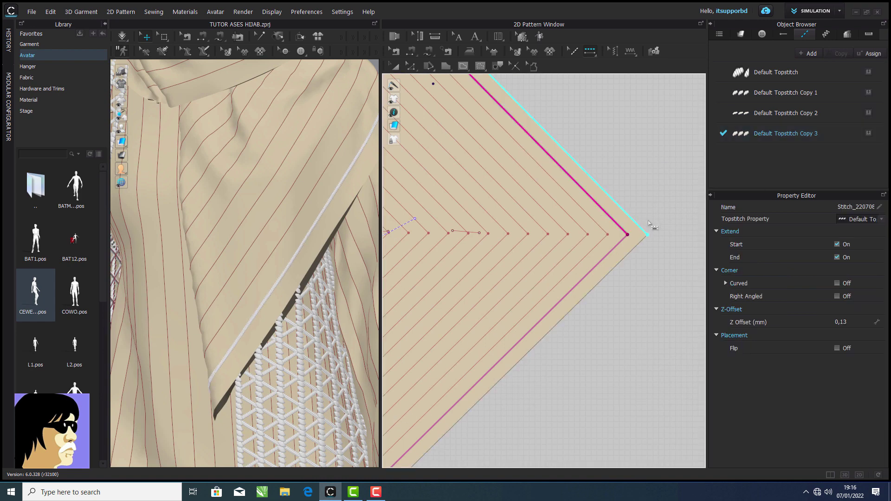
pyautogui.scroll(4, 298, 264)
# Change the material color of Default Topstitch Copy 3 to the brown Orange 3 swatch.
pyautogui.click(777, 138)
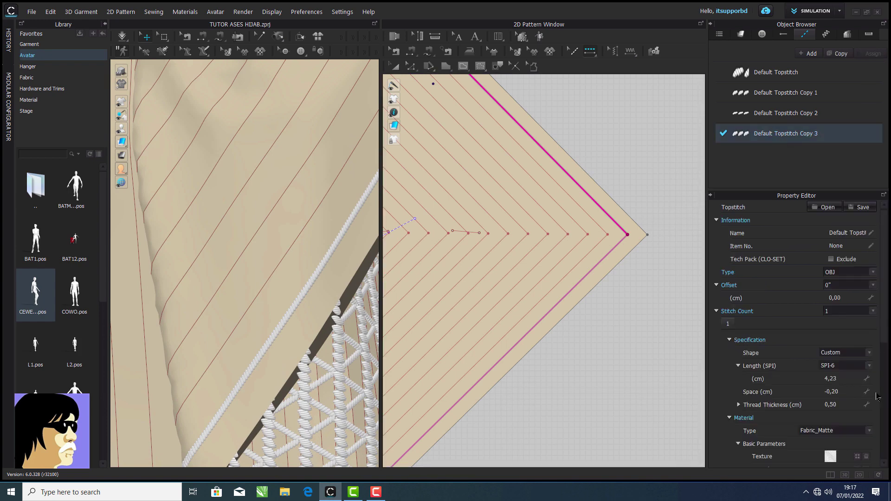
pyautogui.scroll(-5, 878, 397)
pyautogui.click(866, 265)
pyautogui.click(388, 281)
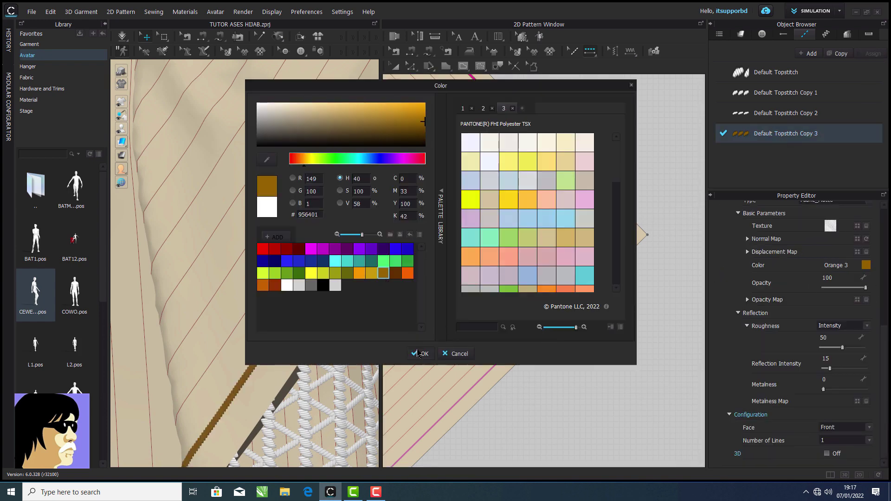
pyautogui.click(415, 352)
# Set the stitch space of Default Topstitch Copy 3 to 3 cm and check the spacing on the headscarf edge.
pyautogui.scroll(1, 889, 317)
pyautogui.scroll(2, 888, 317)
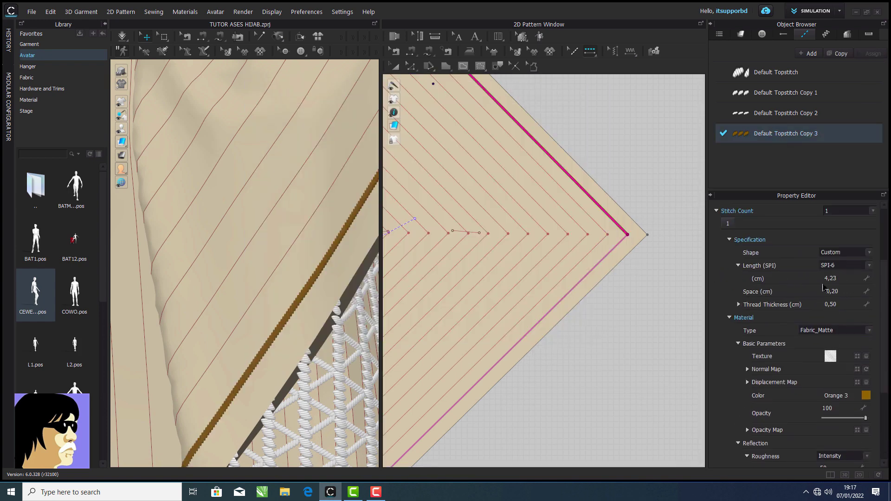
pyautogui.click(844, 291)
pyautogui.write('3')
pyautogui.press('Return')
pyautogui.scroll(-3, 344, 228)
pyautogui.scroll(3, 345, 229)
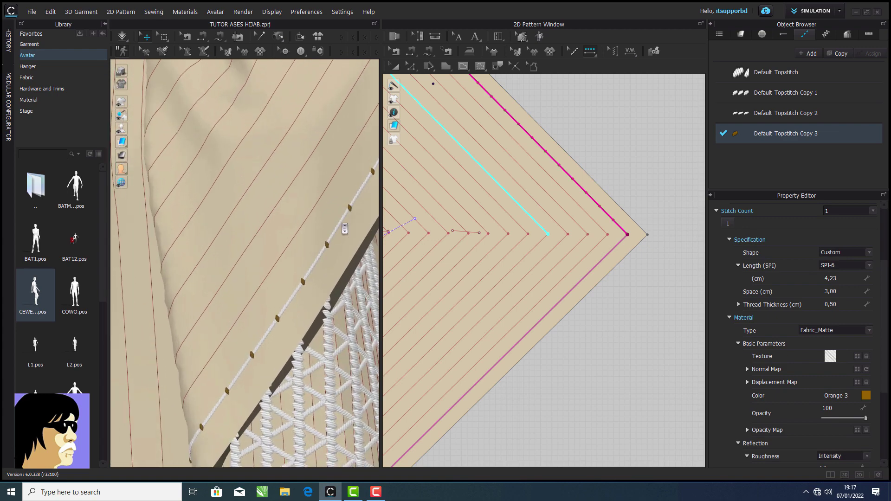
pyautogui.moveTo(345, 229); pyautogui.dragTo(310, 274, button='middle')
pyautogui.scroll(-4, 527, 186)
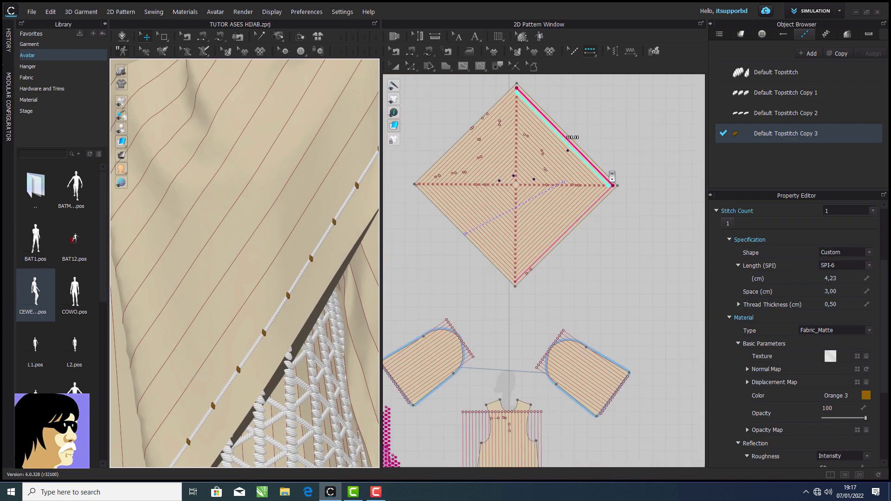
# Delete the topstitches from the outermost internal line along the headscarf pattern's upper-right edge.
pyautogui.click(656, 130)
pyautogui.press('a')
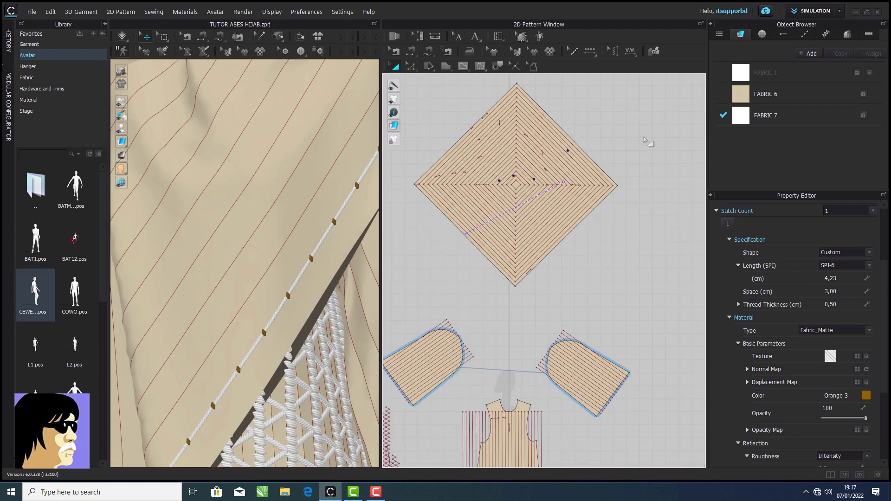
pyautogui.scroll(-2, 649, 142)
pyautogui.moveTo(648, 141); pyautogui.dragTo(654, 154, button='middle')
pyautogui.scroll(3, 653, 156)
pyautogui.click(573, 51)
pyautogui.scroll(6, 589, 186)
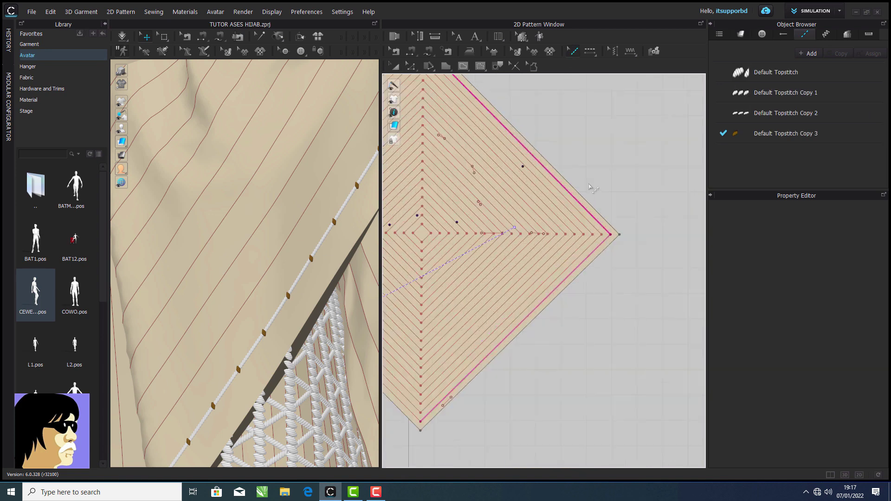
pyautogui.click(542, 230)
pyautogui.rightClick(541, 230)
pyautogui.click(558, 256)
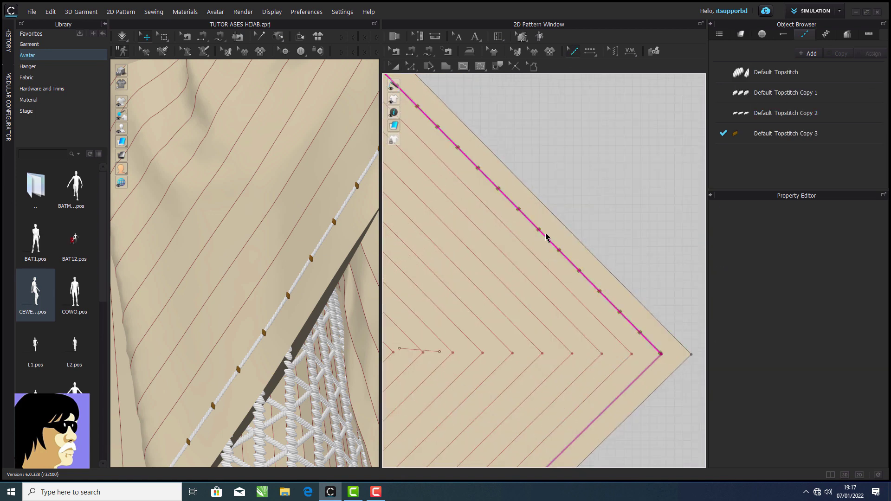
pyautogui.click(546, 236)
pyautogui.click(556, 245)
pyautogui.rightClick(552, 243)
pyautogui.click(567, 270)
pyautogui.click(564, 257)
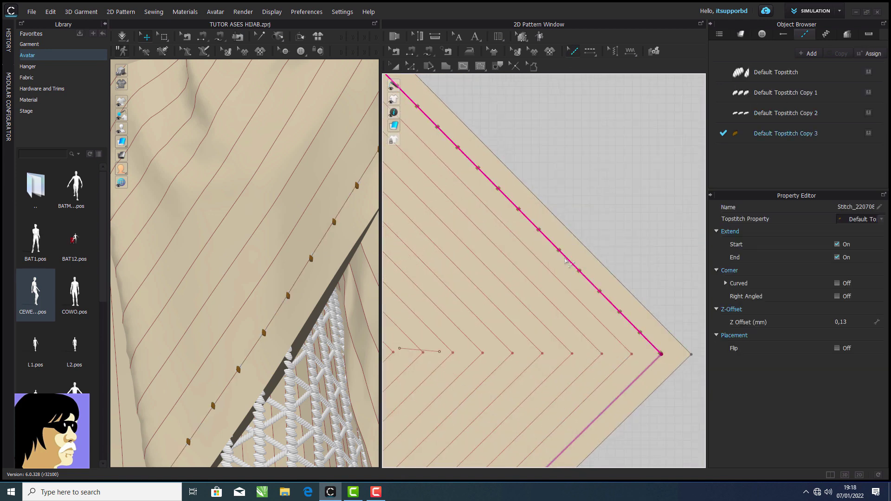
pyautogui.rightClick(565, 256)
pyautogui.click(580, 285)
pyautogui.press('Delete')
# Delete the topstitch from the outermost internal line along the headscarf pattern's lower-right edge.
pyautogui.click(658, 359)
pyautogui.rightClick(658, 359)
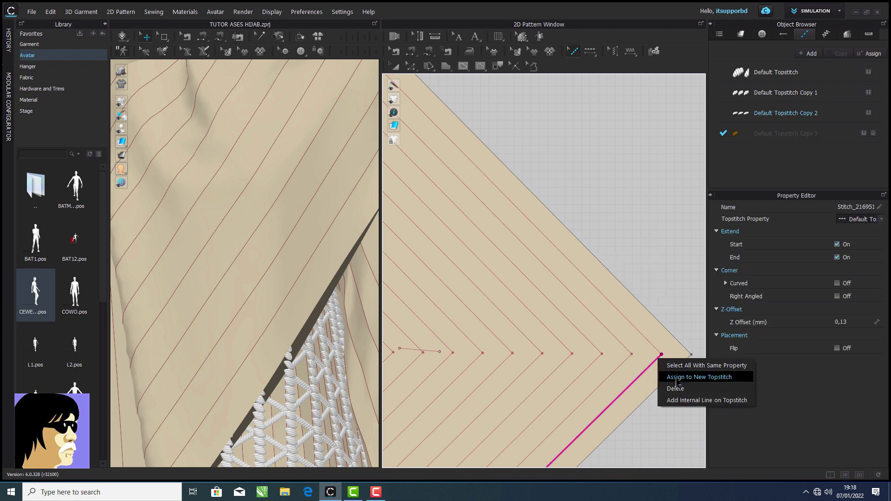
pyautogui.click(674, 388)
pyautogui.scroll(-6, 687, 325)
pyautogui.moveTo(687, 325); pyautogui.dragTo(621, 264, button='middle')
pyautogui.scroll(-1, 555, 230)
pyautogui.moveTo(555, 229); pyautogui.dragTo(623, 269, button='middle')
pyautogui.moveTo(624, 268); pyautogui.dragTo(654, 261, button='right')
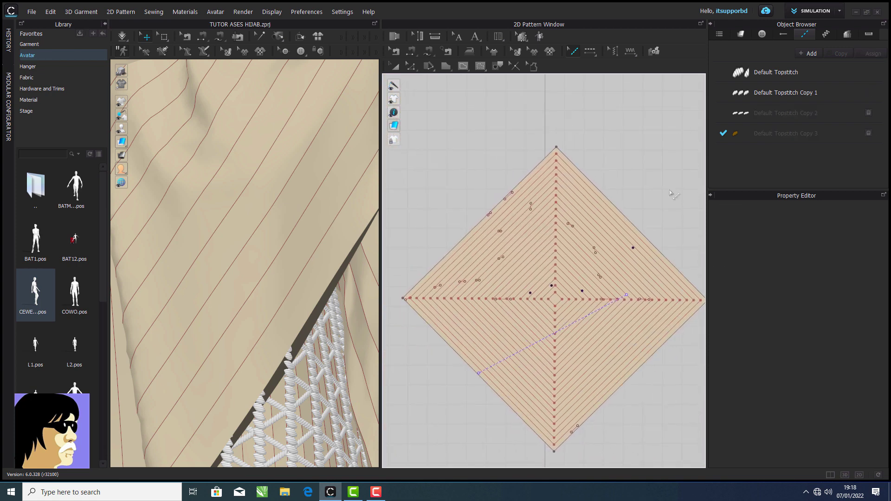
# Select the stray short internal lines on the upper half of the headscarf pattern and delete them.
pyautogui.click(412, 67)
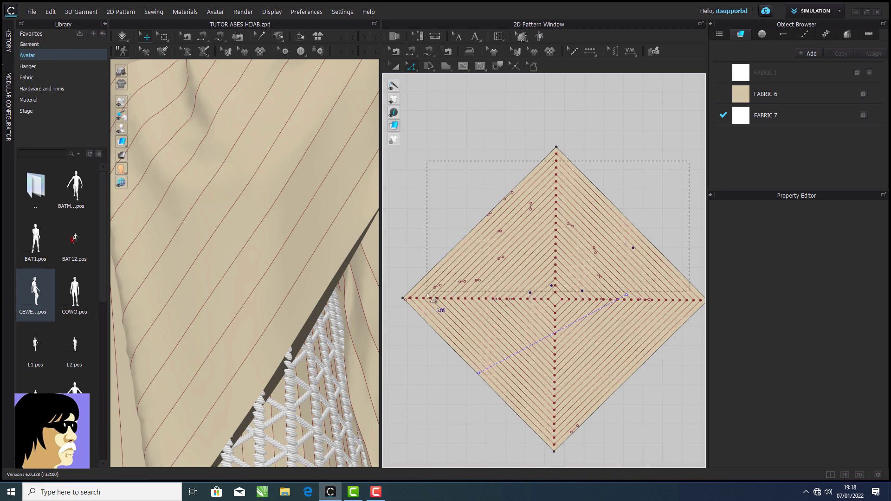
pyautogui.moveTo(422, 298); pyautogui.dragTo(423, 298)
pyautogui.rightClick(506, 199)
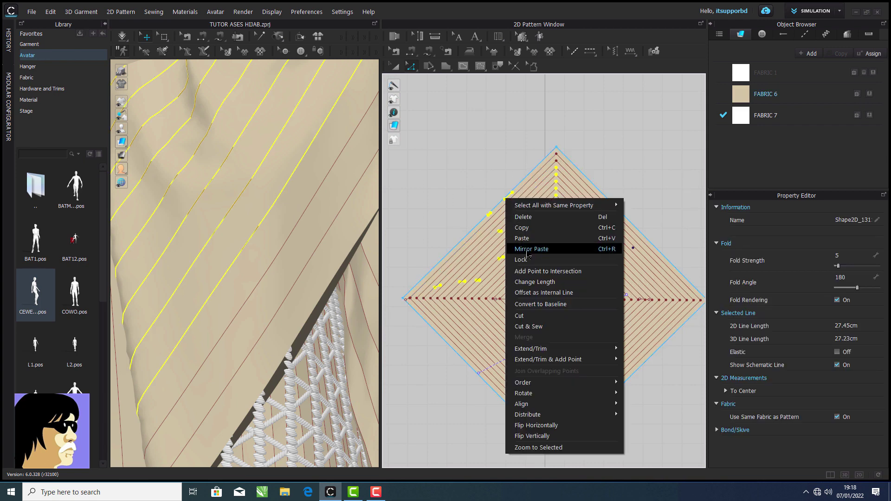
pyautogui.click(517, 217)
pyautogui.scroll(-3, 476, 175)
pyautogui.rightClick(454, 116)
pyautogui.click(512, 144)
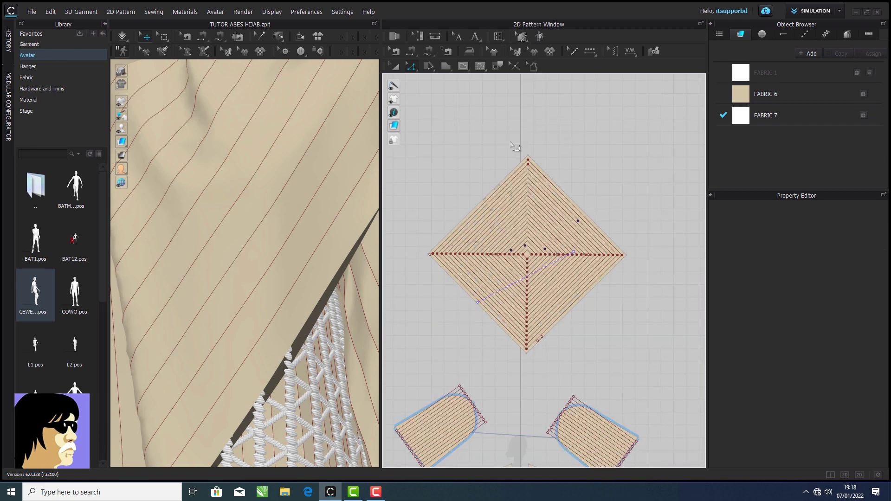
# Apply Default Topstitch Copy 3 to all the internal stripe lines of the headscarf pattern at once.
pyautogui.click(402, 70)
pyautogui.moveTo(419, 356); pyautogui.dragTo(419, 357)
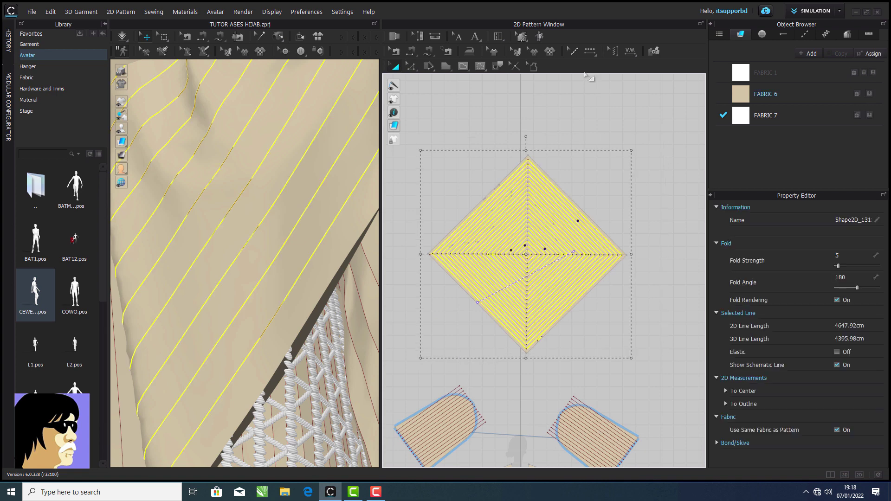
pyautogui.click(591, 51)
pyautogui.click(592, 55)
pyautogui.click(610, 76)
pyautogui.moveTo(643, 116); pyautogui.dragTo(490, 369)
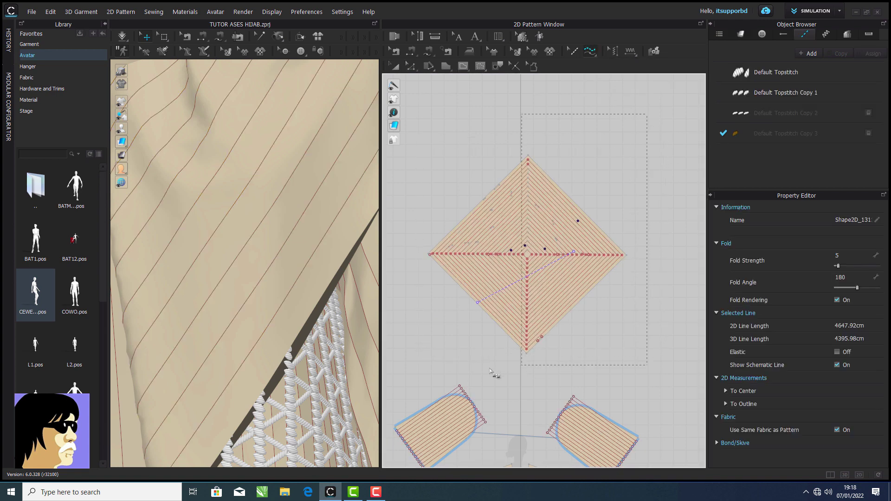
pyautogui.click(505, 292)
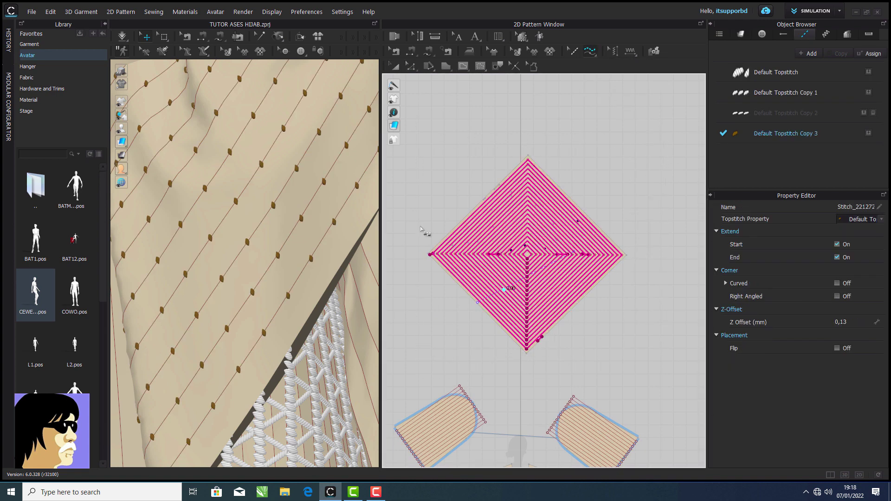
# Apply Default Topstitch Copy 2 to all the internal stripe lines of the headscarf pattern.
pyautogui.scroll(-5, 309, 209)
pyautogui.click(763, 114)
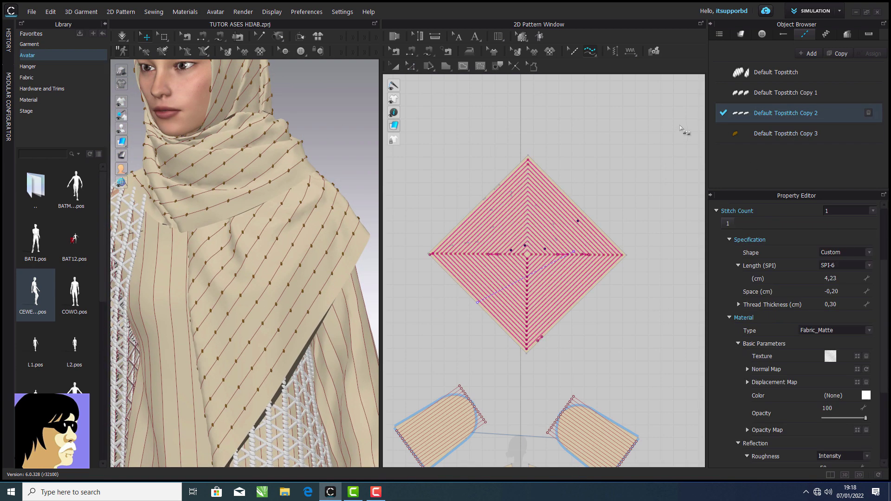
pyautogui.moveTo(681, 121); pyautogui.dragTo(508, 371)
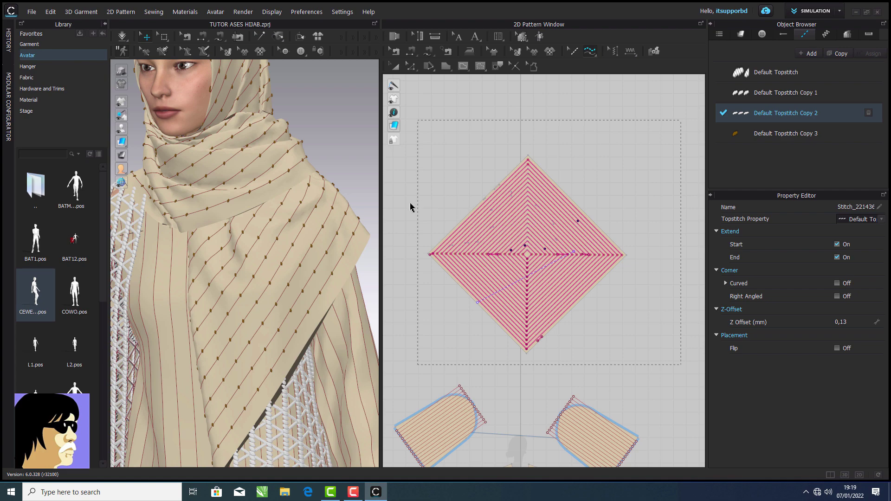
pyautogui.scroll(10, 337, 238)
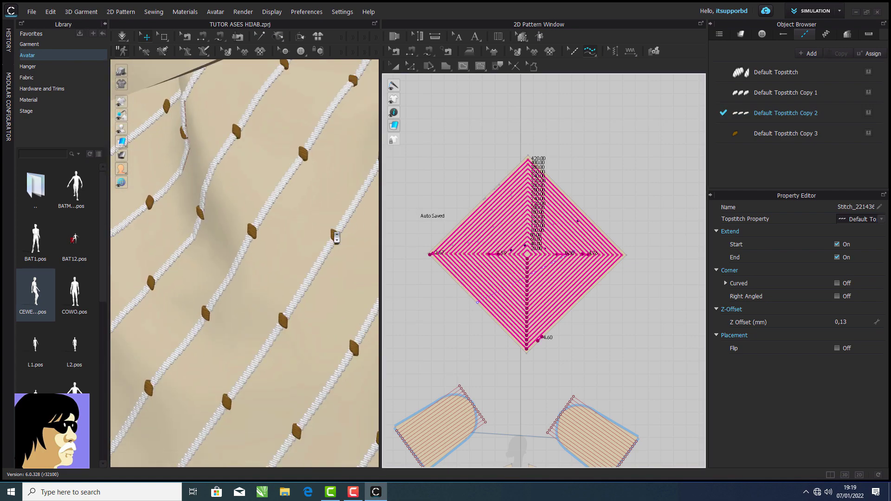
pyautogui.scroll(-10, 337, 237)
# Select the headscarf pattern, assign it a newly added fabric of its own and open that fabric's properties.
pyautogui.press('a')
pyautogui.scroll(8, 297, 215)
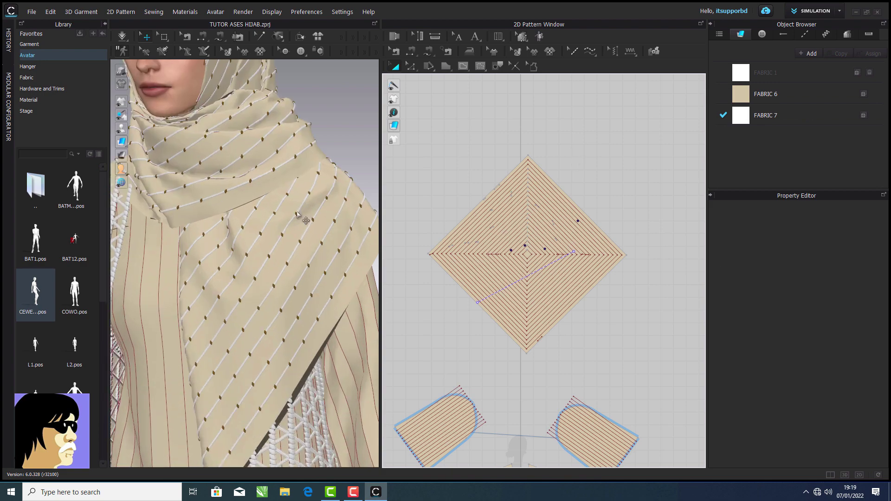
pyautogui.scroll(5, 297, 215)
pyautogui.click(360, 187)
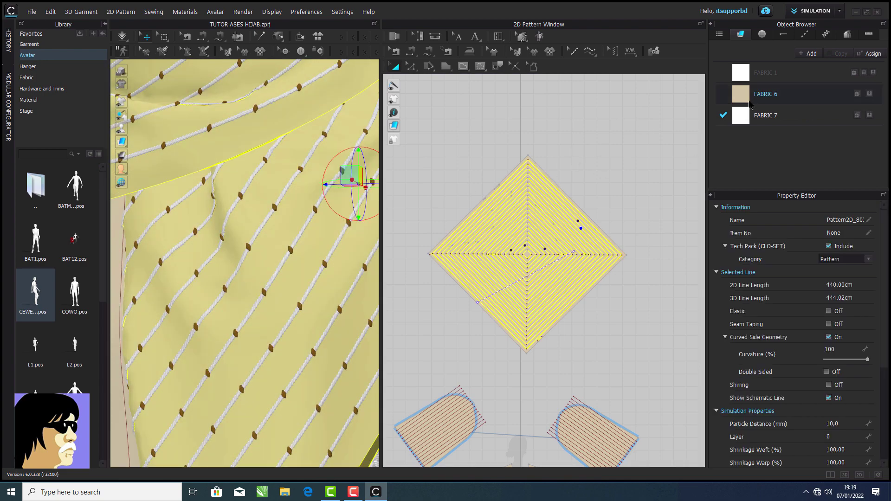
pyautogui.click(633, 143)
pyautogui.rightClick(576, 179)
pyautogui.click(610, 208)
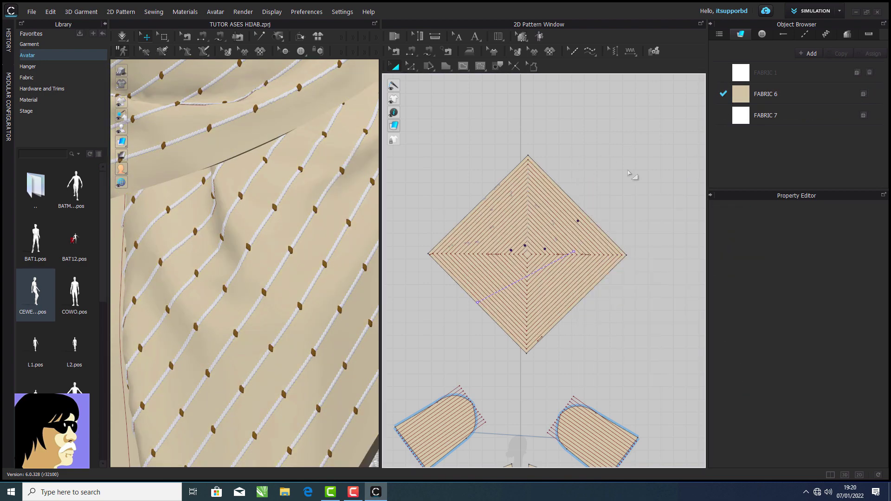
pyautogui.click(559, 183)
pyautogui.rightClick(559, 183)
pyautogui.click(594, 19)
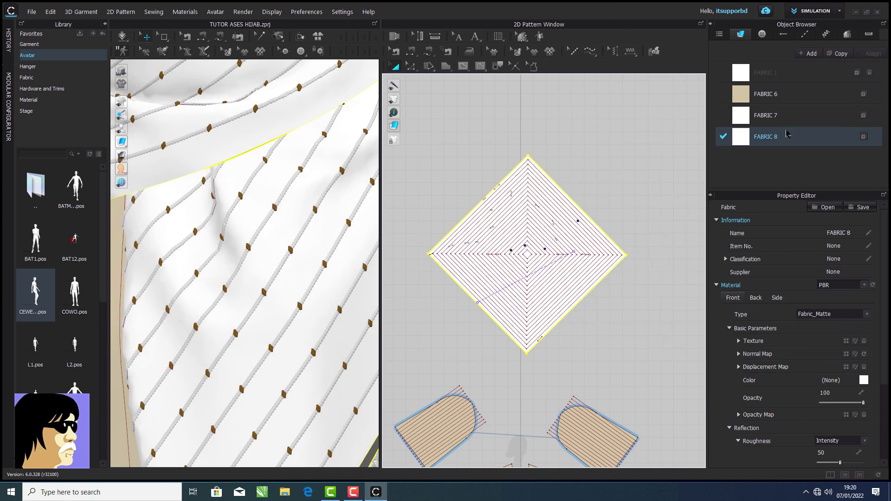
pyautogui.click(608, 147)
pyautogui.click(771, 137)
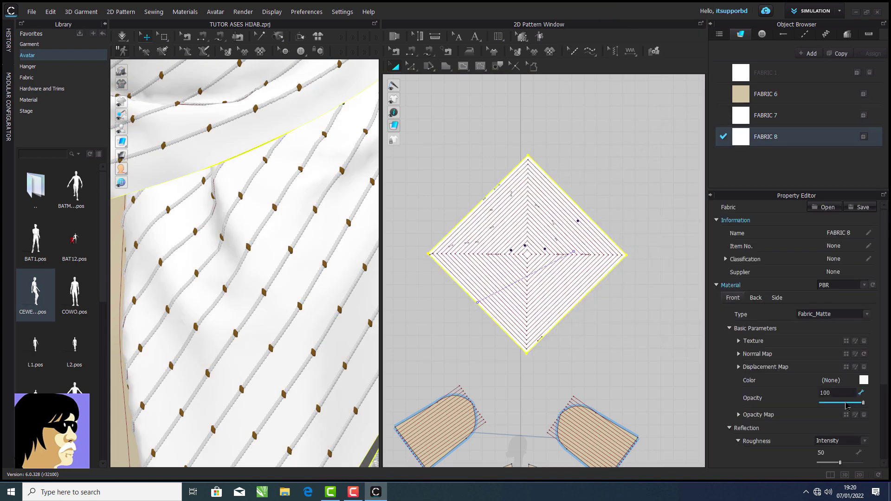
# Set the headscarf fabric's opacity to 54 and sample its color from FABRIC 6 (D5C5A7).
pyautogui.moveTo(863, 403); pyautogui.dragTo(845, 403)
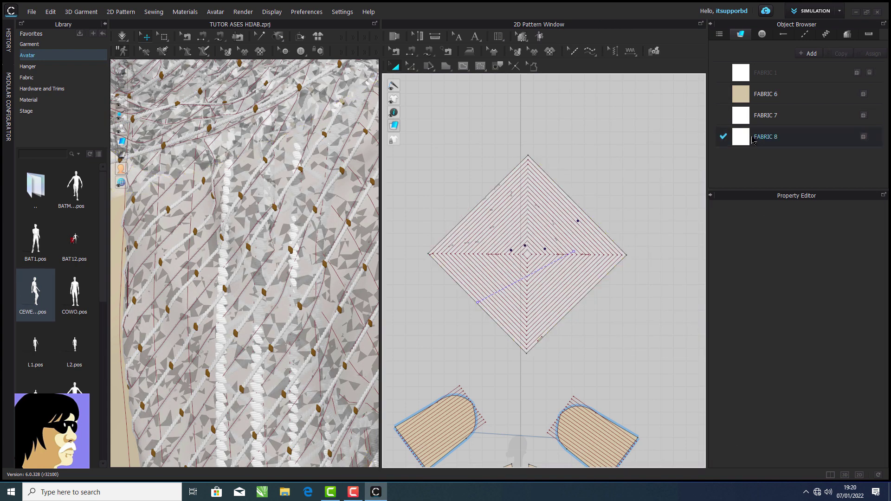
pyautogui.click(864, 380)
pyautogui.click(741, 94)
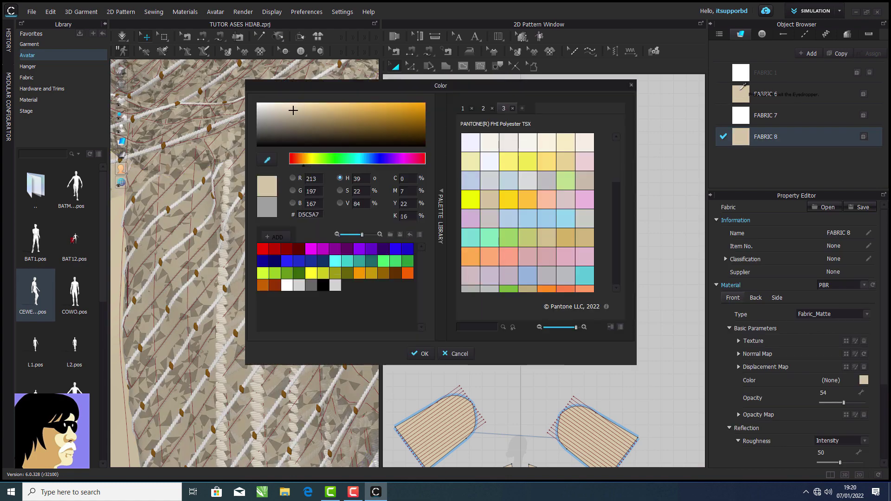
pyautogui.click(420, 354)
# Inspect the recolored headscarf on the avatar from several angles and save the project.
pyautogui.scroll(-5, 316, 241)
pyautogui.moveTo(321, 242); pyautogui.dragTo(384, 231, button='right')
pyautogui.scroll(4, 362, 280)
pyautogui.moveTo(328, 165); pyautogui.dragTo(342, 332, button='middle')
pyautogui.scroll(3, 320, 240)
pyautogui.moveTo(343, 332); pyautogui.dragTo(304, 273, button='right')
pyautogui.moveTo(348, 206); pyautogui.dragTo(372, 205, button='right')
pyautogui.click(31, 12)
pyautogui.click(41, 57)
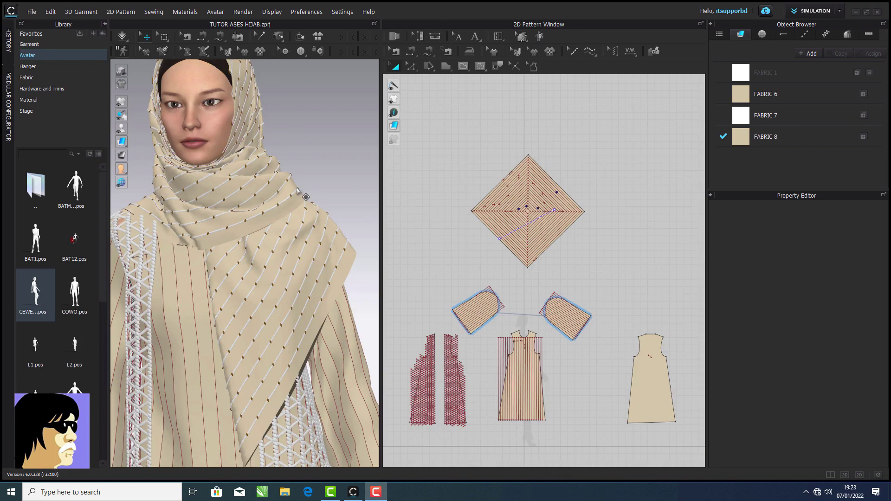
# Rotate the headscarf pattern from its diamond orientation to an upright square in the 2D workspace.
pyautogui.moveTo(298, 188); pyautogui.dragTo(301, 191, button='right')
pyautogui.scroll(3, 467, 163)
pyautogui.moveTo(461, 128); pyautogui.dragTo(670, 326)
pyautogui.rightClick(530, 116)
pyautogui.click(509, 120)
pyautogui.moveTo(465, 144); pyautogui.dragTo(636, 308)
pyautogui.moveTo(548, 130); pyautogui.dragTo(508, 187)
# Select the headscarf pattern's outermost internal stripe line near the lower-left corner and delete it.
pyautogui.scroll(5, 533, 179)
pyautogui.click(539, 143)
pyautogui.scroll(-3, 564, 218)
pyautogui.moveTo(541, 310); pyautogui.dragTo(549, 260, button='middle')
pyautogui.scroll(3, 541, 288)
pyautogui.moveTo(520, 386); pyautogui.dragTo(686, 213, button='middle')
pyautogui.rightClick(493, 266)
pyautogui.click(517, 50)
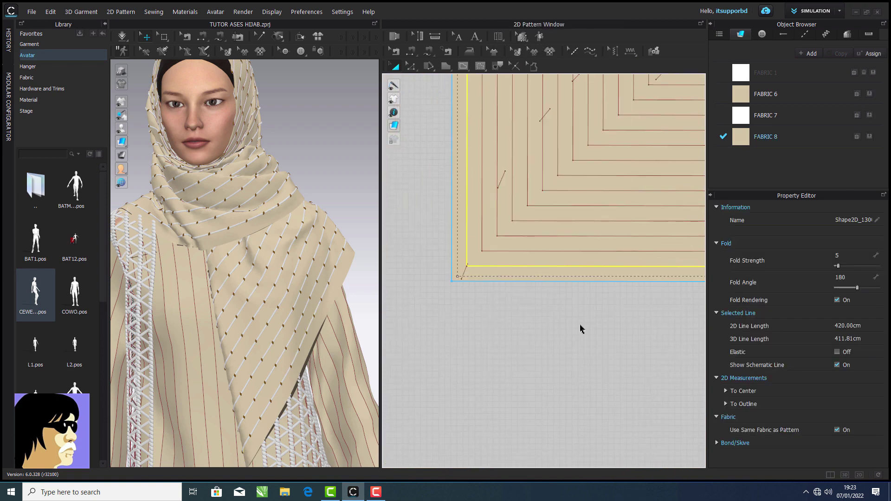
pyautogui.press('space')
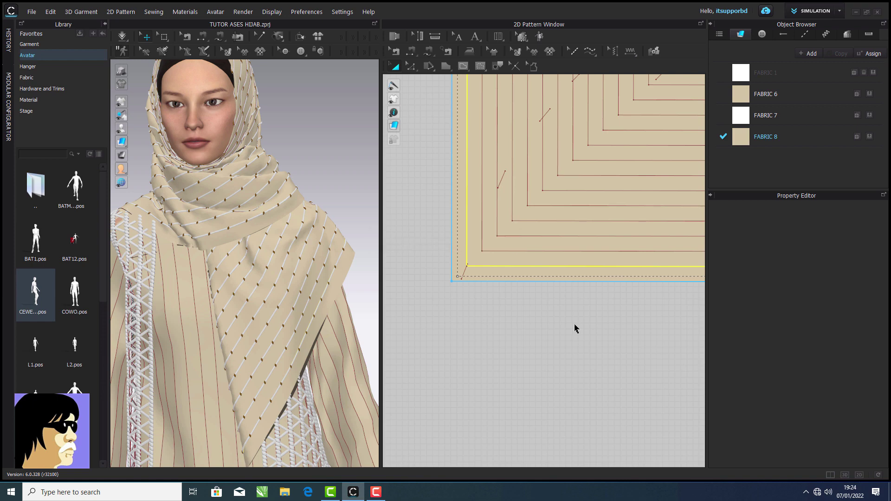
pyautogui.click(576, 329)
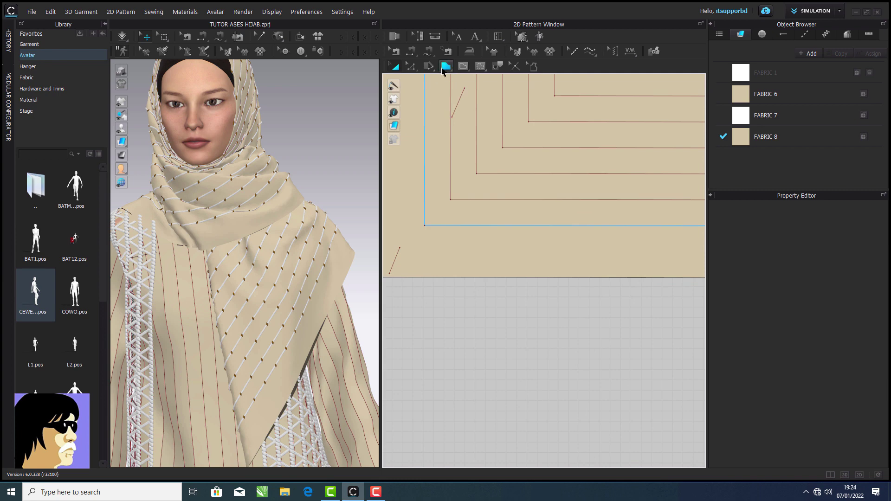
# Draw a vertical internal line about 5 cm long from the outermost stripe's lower-left corner to the headscarf's bottom edge.
pyautogui.click(395, 66)
pyautogui.click(464, 66)
pyautogui.click(426, 225)
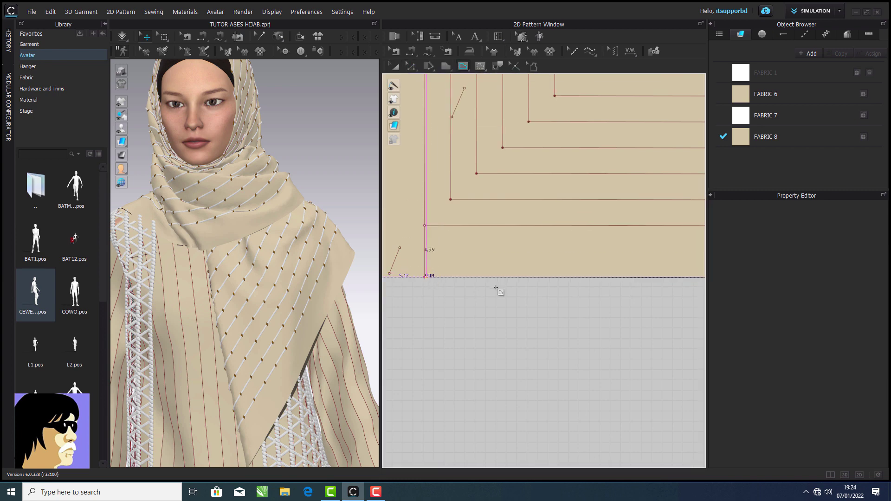
# Offset the short vertical line as internal lines along the headscarf's bottom edge, with distance 1.50 cm and 32 offsets.
pyautogui.click(395, 66)
pyautogui.click(425, 253)
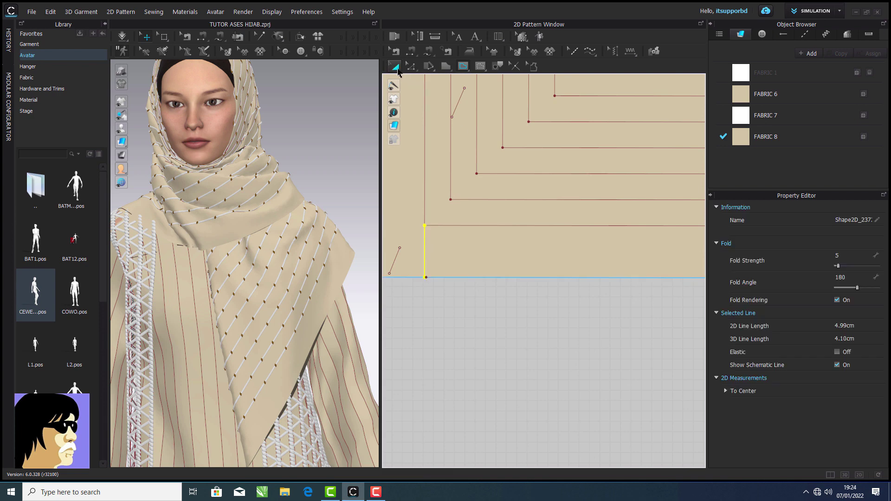
pyautogui.rightClick(426, 251)
pyautogui.click(475, 346)
pyautogui.moveTo(450, 163); pyautogui.dragTo(326, 134)
pyautogui.click(361, 161)
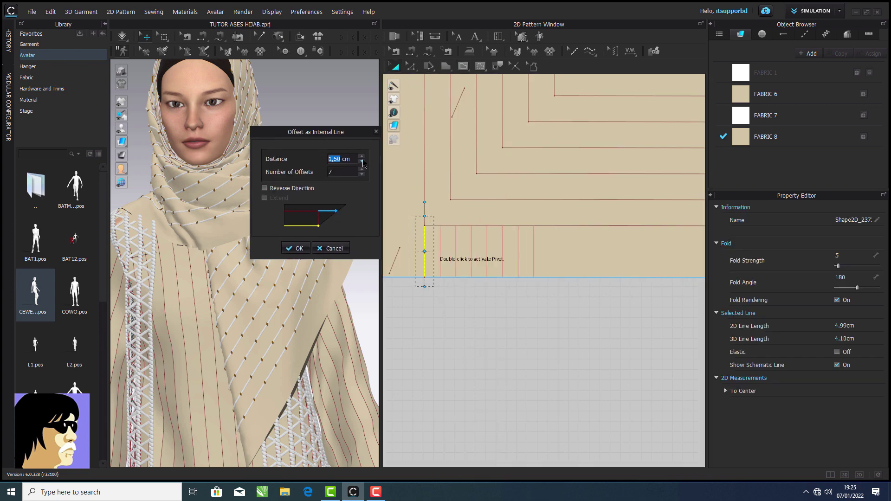
pyautogui.click(361, 170)
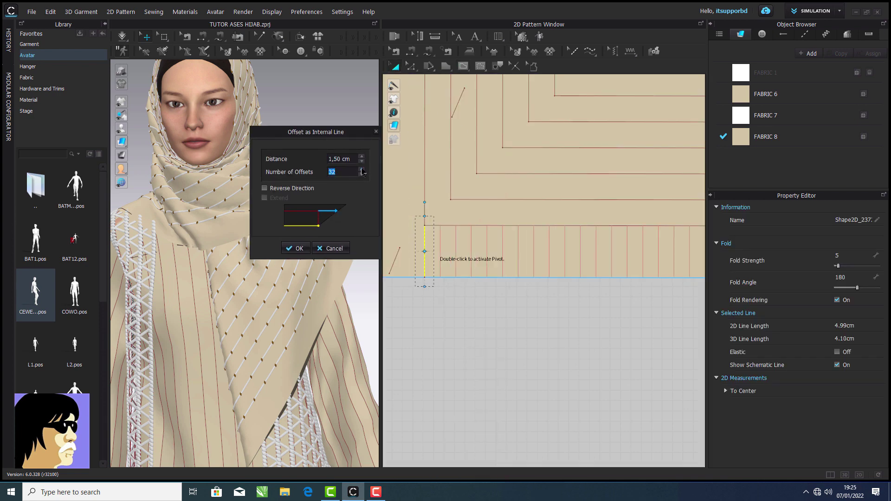
pyautogui.press('Return')
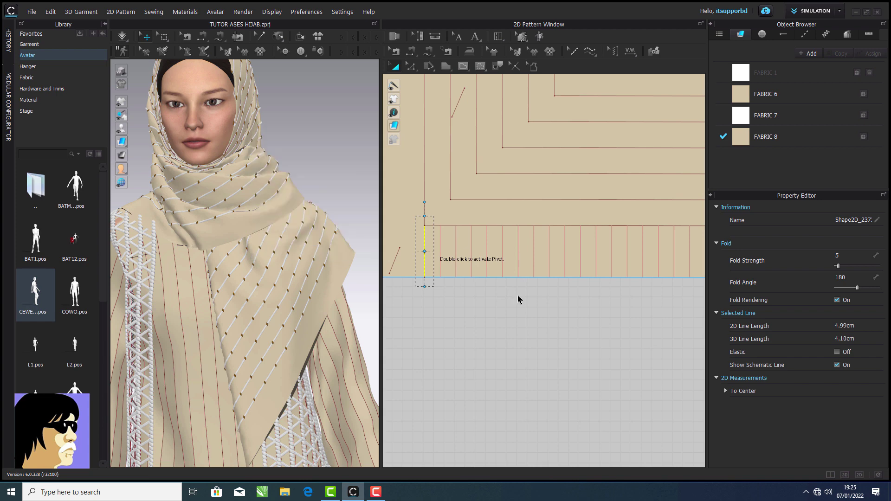
# Offset the last short line of the row by 1.50 cm another 32 times toward the headscarf's lower-right corner.
pyautogui.scroll(-3, 516, 295)
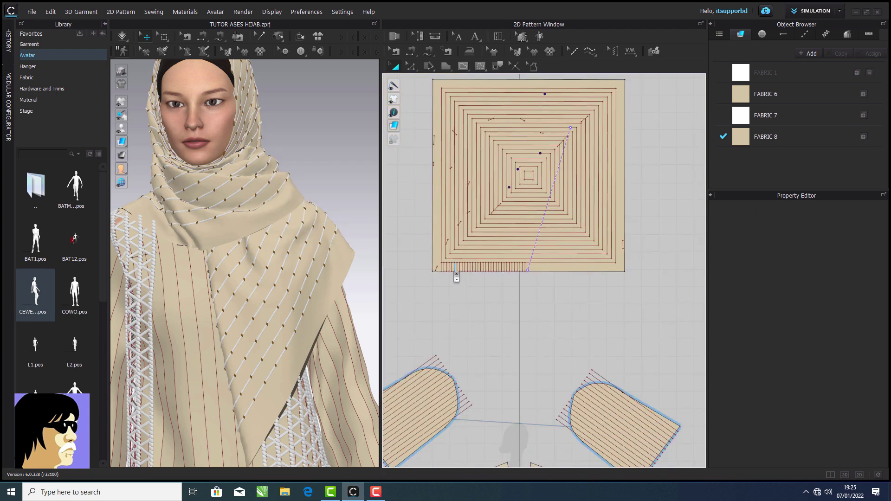
pyautogui.scroll(5, 469, 259)
pyautogui.rightClick(470, 254)
pyautogui.click(529, 357)
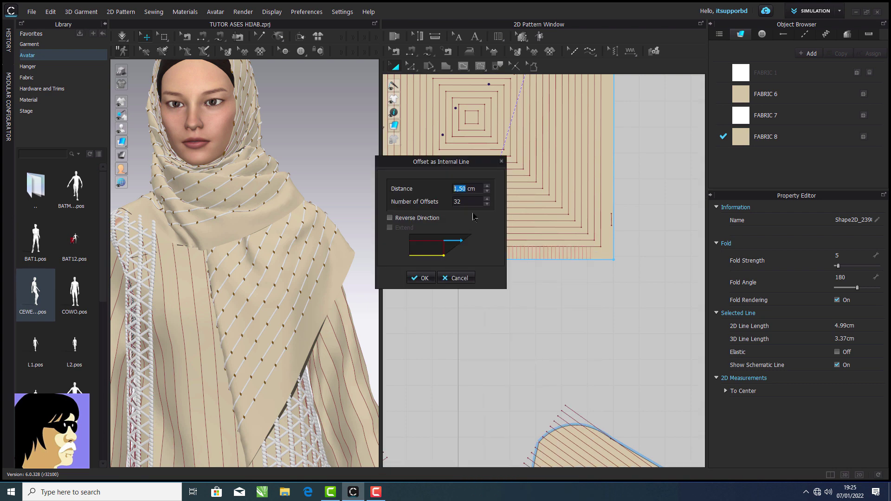
pyautogui.click(434, 278)
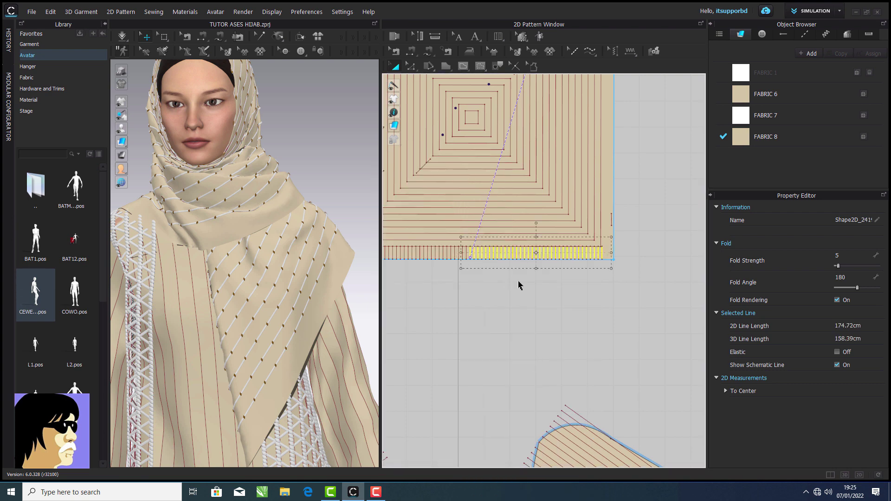
pyautogui.click(519, 282)
pyautogui.scroll(-1, 519, 282)
# Apply Default Topstitch Copy 2 to the whole row of short vertical lines along the headscarf's bottom edge.
pyautogui.moveTo(520, 282); pyautogui.dragTo(582, 282, button='middle')
pyautogui.moveTo(646, 247); pyautogui.dragTo(654, 246)
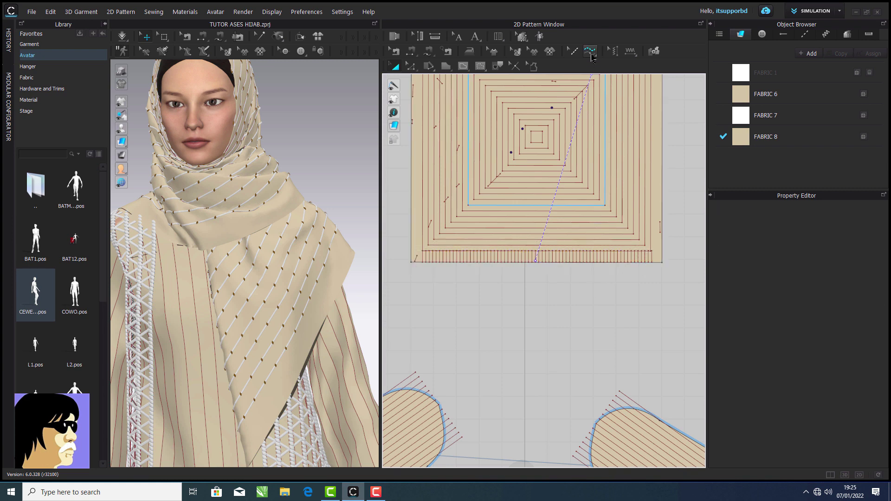
pyautogui.click(591, 51)
pyautogui.click(785, 114)
pyautogui.moveTo(422, 280); pyautogui.dragTo(650, 251)
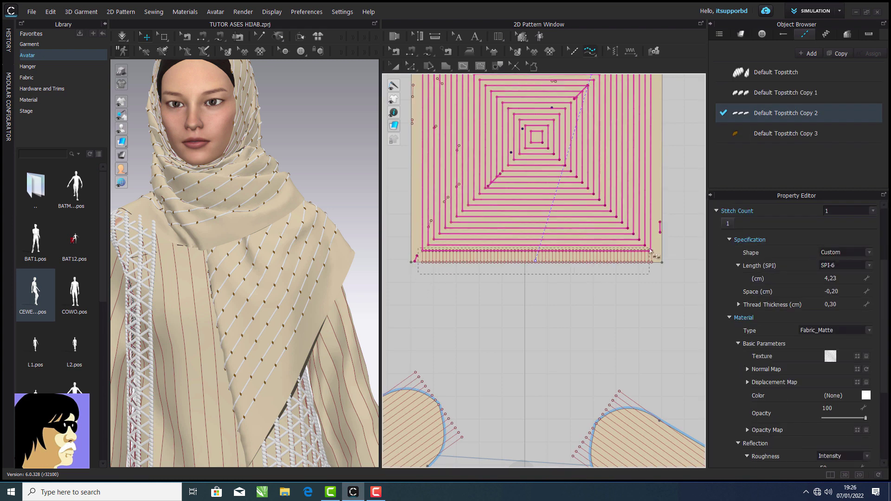
pyautogui.moveTo(650, 251); pyautogui.dragTo(651, 251)
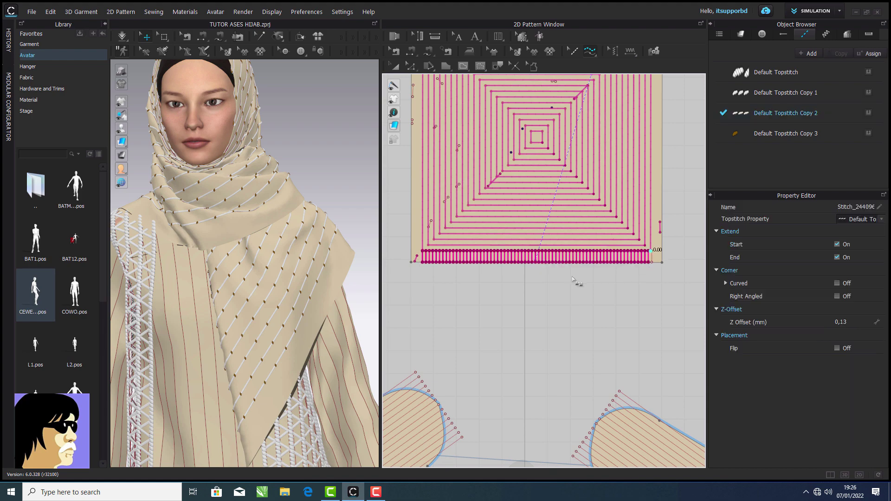
# Copy the row of short lines on the headscarf's bottom edge and paste it along the pattern's top edge.
pyautogui.moveTo(340, 293); pyautogui.dragTo(151, 290, button='right')
pyautogui.scroll(2, 466, 297)
pyautogui.scroll(-3, 466, 296)
pyautogui.click(395, 66)
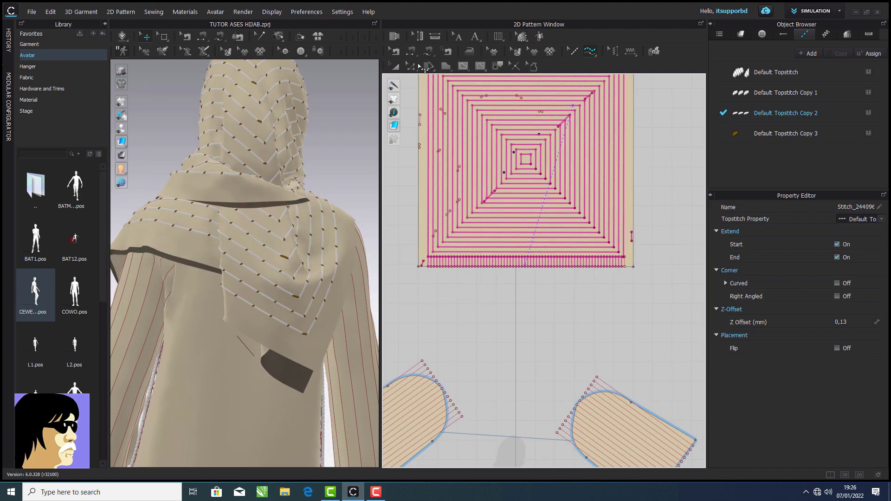
pyautogui.click(614, 262)
pyautogui.rightClick(615, 262)
pyautogui.click(632, 38)
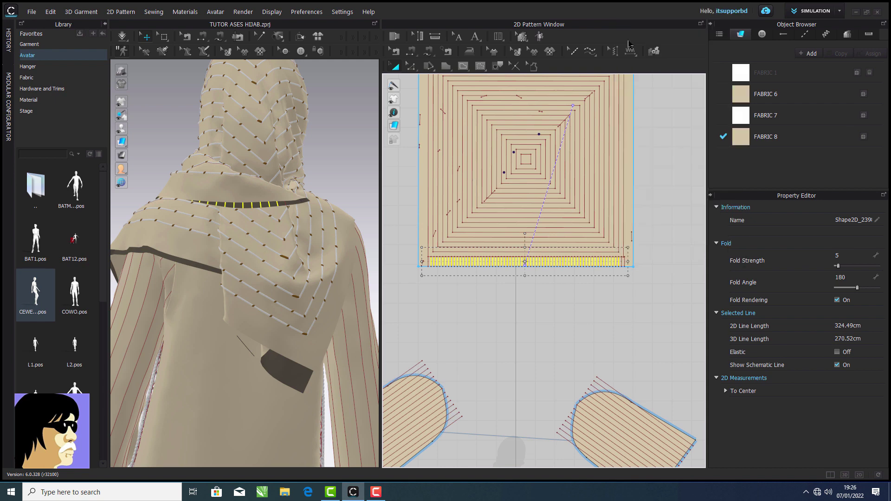
pyautogui.moveTo(531, 100); pyautogui.dragTo(546, 192, button='middle')
pyautogui.rightClick(501, 120)
pyautogui.click(517, 126)
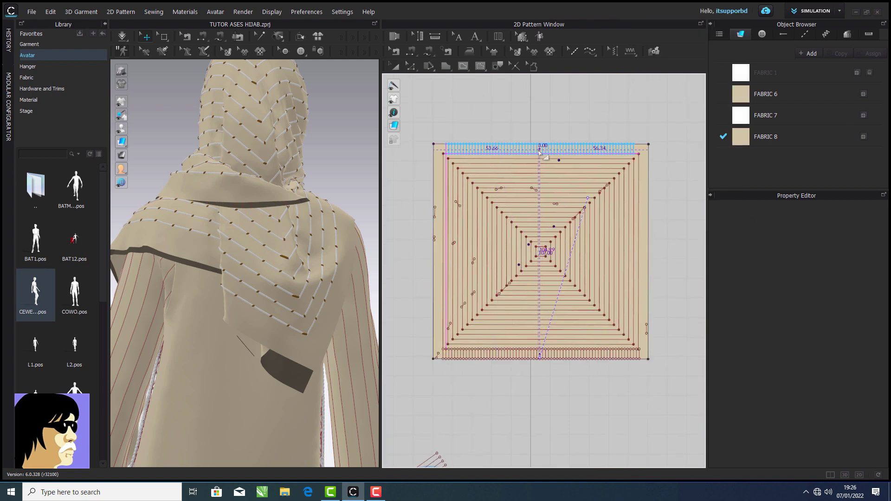
pyautogui.click(537, 151)
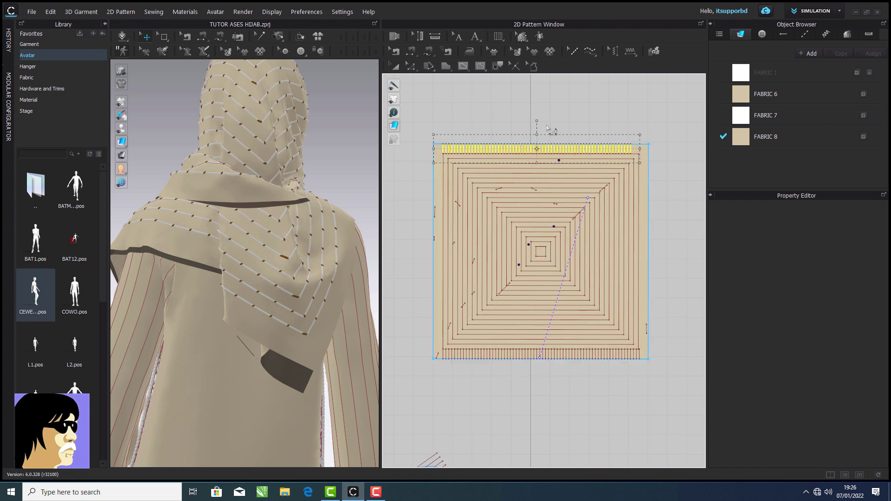
# Copy the last four short lines of the top row and paste them at its right end to extend it.
pyautogui.moveTo(223, 232); pyautogui.dragTo(431, 226, button='right')
pyautogui.scroll(8, 643, 133)
pyautogui.moveTo(588, 187); pyautogui.dragTo(469, 298)
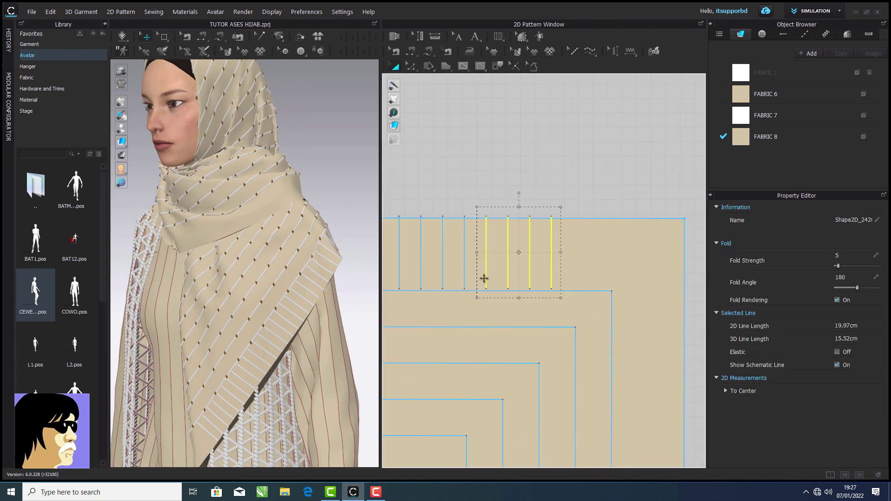
pyautogui.rightClick(484, 278)
pyautogui.click(514, 30)
pyautogui.hotkey('ctrl', 'v')
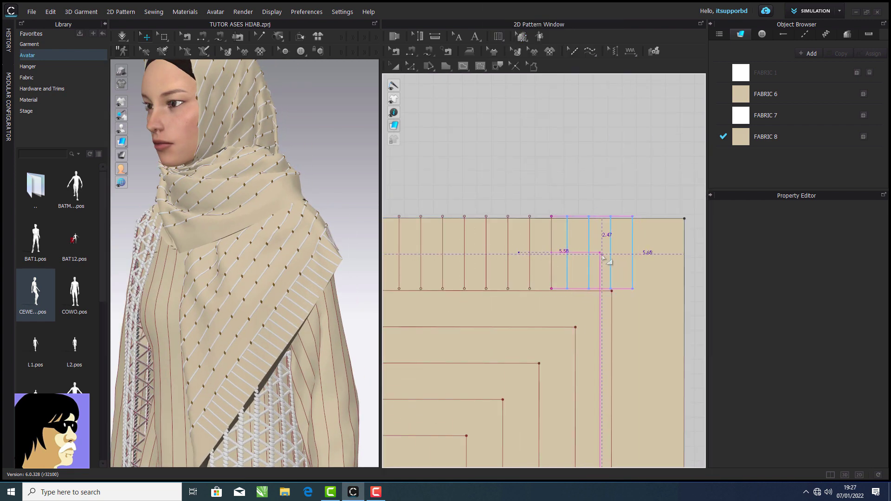
pyautogui.click(601, 257)
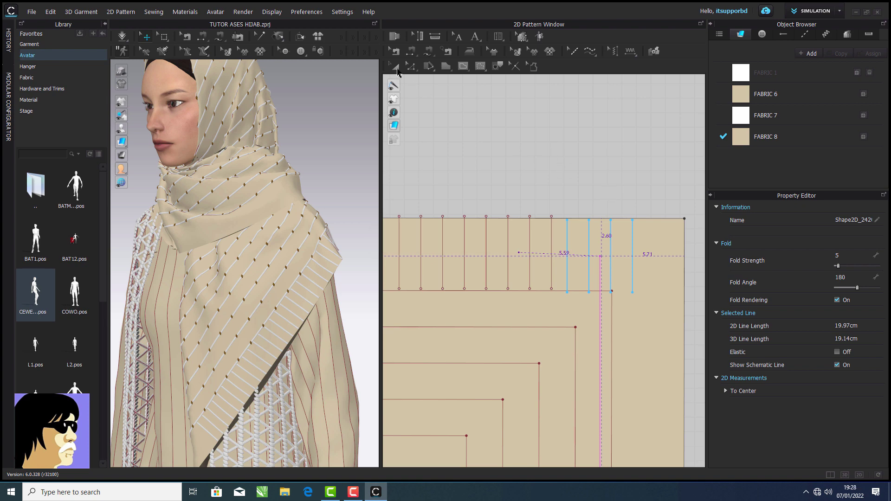
# Delete the surplus short line that extends past the outermost stripe's upper-right corner.
pyautogui.click(395, 67)
pyautogui.scroll(-4, 513, 159)
pyautogui.rightClick(617, 227)
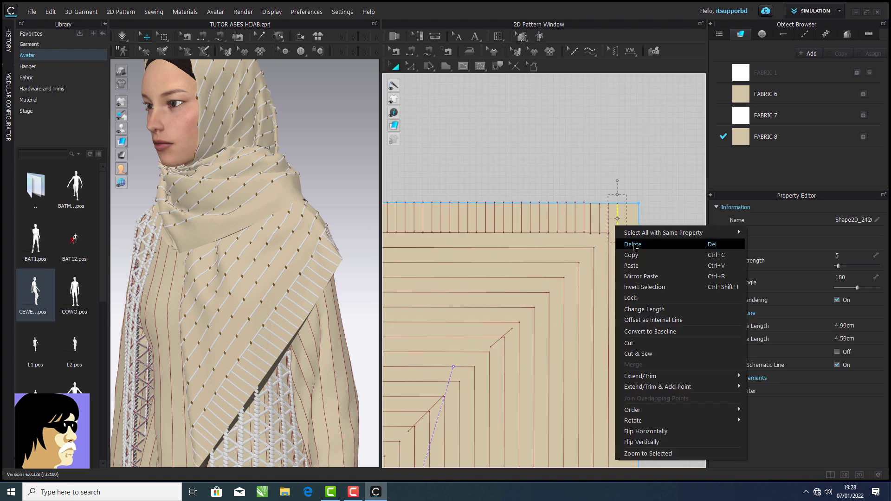
pyautogui.click(636, 254)
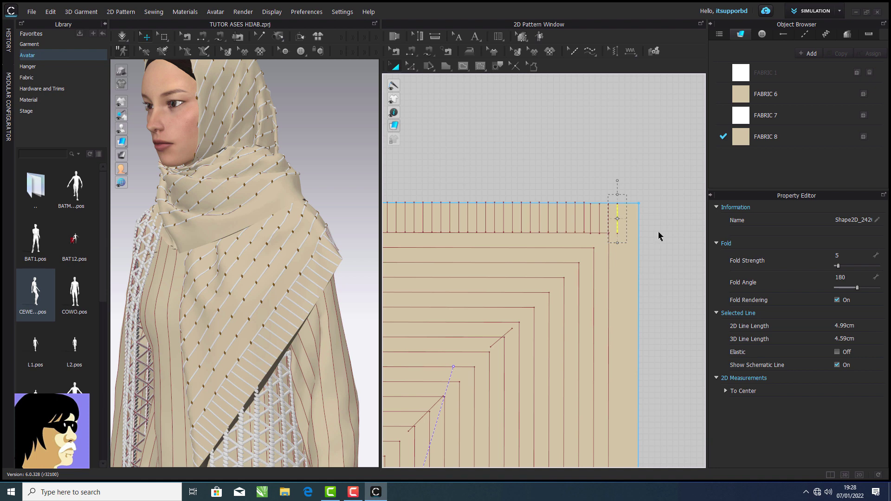
pyautogui.press('Delete')
pyautogui.scroll(-4, 602, 169)
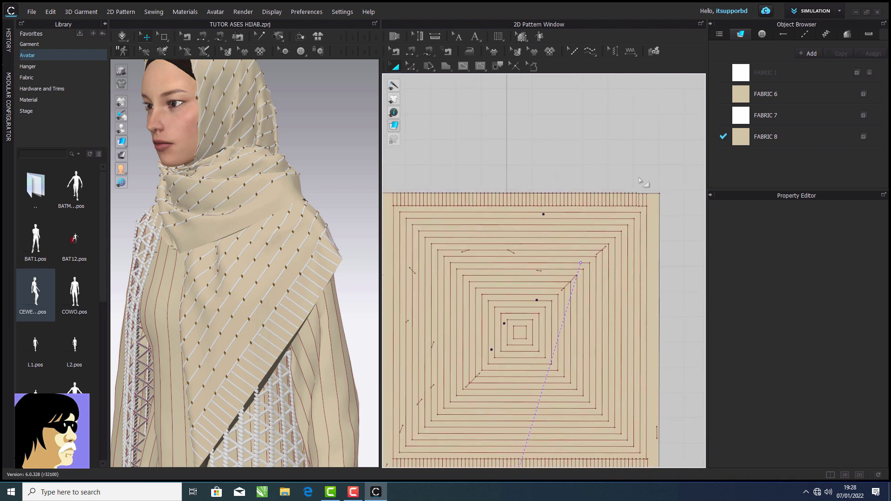
# Copy the row of short lines along the headscarf pattern's top edge and paste it across the middle of the pattern.
pyautogui.moveTo(655, 175); pyautogui.dragTo(386, 208)
pyautogui.rightClick(420, 202)
pyautogui.click(457, 178)
pyautogui.scroll(-2, 458, 180)
pyautogui.moveTo(462, 184); pyautogui.dragTo(530, 139, button='middle')
pyautogui.rightClick(484, 198)
pyautogui.click(499, 237)
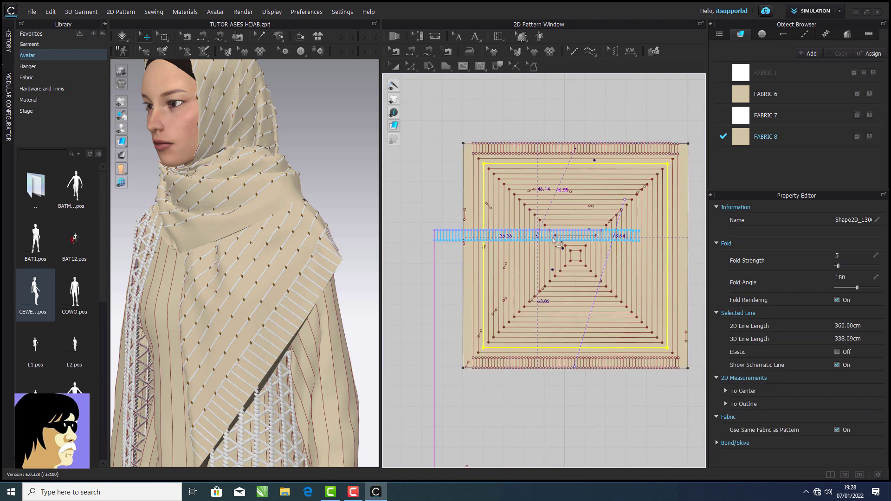
pyautogui.click(553, 239)
pyautogui.click(536, 205)
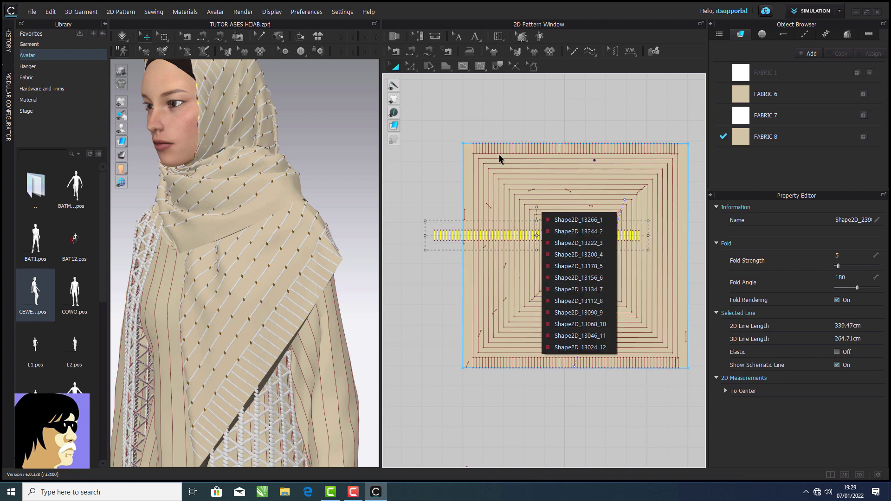
pyautogui.click(462, 87)
pyautogui.click(51, 11)
pyautogui.click(53, 23)
pyautogui.click(536, 209)
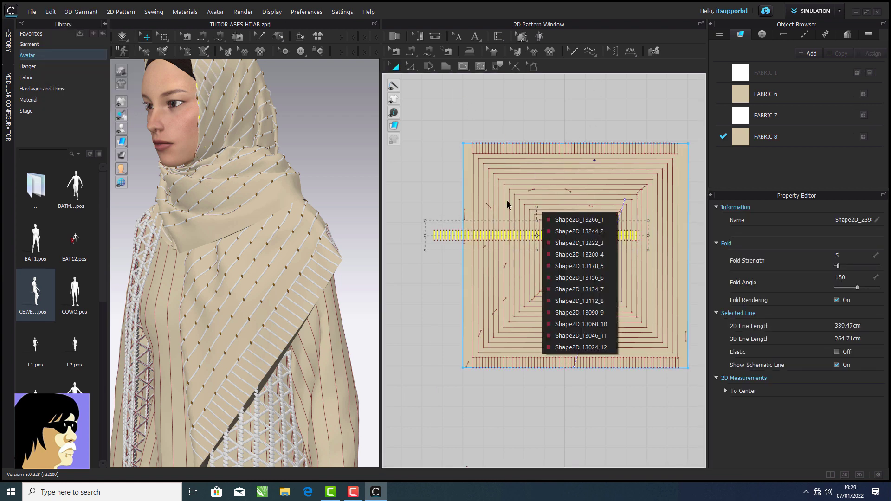
pyautogui.click(475, 87)
pyautogui.click(56, 12)
pyautogui.click(63, 22)
pyautogui.click(70, 12)
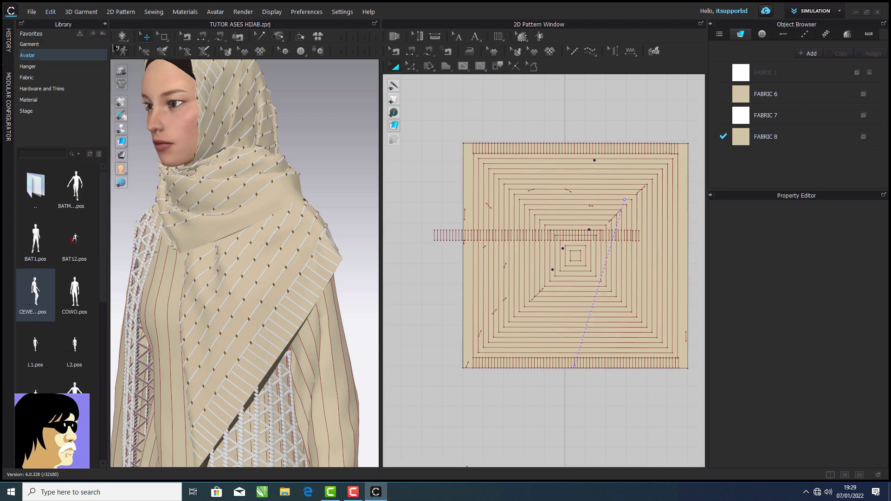
# Move the pasted row of short lines off the headscarf pattern's left side and rotate it 90 degrees to run vertically.
pyautogui.click(434, 235)
pyautogui.moveTo(426, 237); pyautogui.dragTo(449, 277)
pyautogui.scroll(-3, 453, 273)
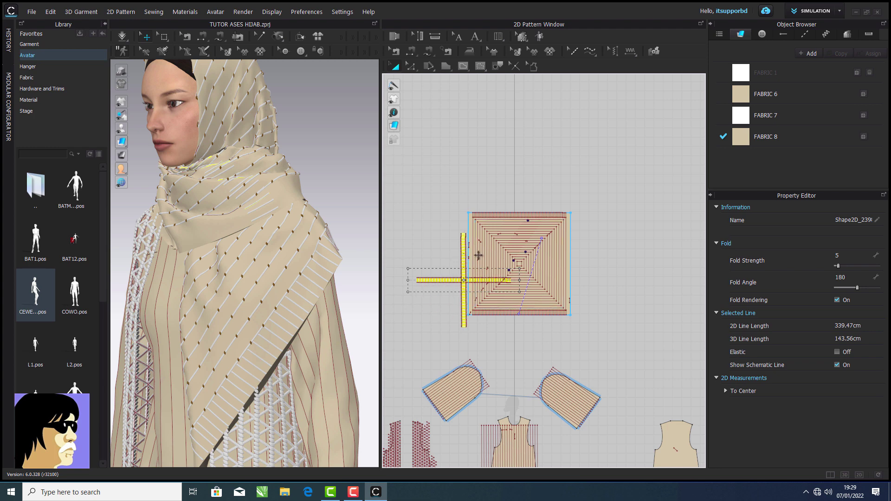
pyautogui.click(478, 255)
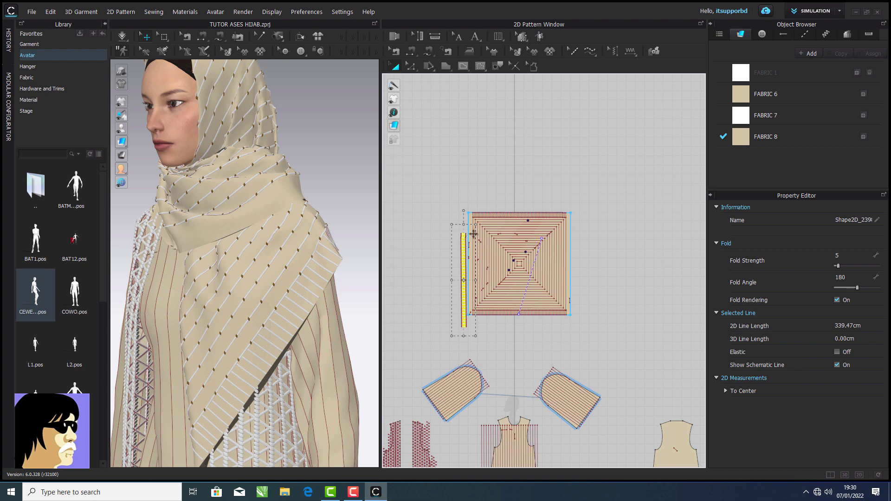
# Place the vertical row of short lines along the headscarf pattern's left edge, between the outline and the outermost stripe.
pyautogui.moveTo(465, 236); pyautogui.dragTo(482, 232)
pyautogui.click(461, 241)
pyautogui.scroll(10, 462, 242)
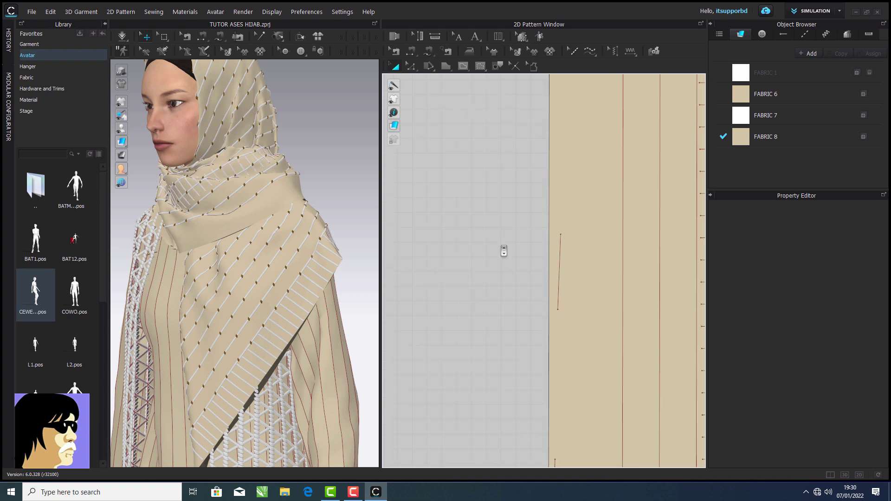
pyautogui.scroll(-5, 504, 251)
pyautogui.click(51, 11)
pyautogui.click(56, 22)
pyautogui.moveTo(547, 208); pyautogui.dragTo(516, 168)
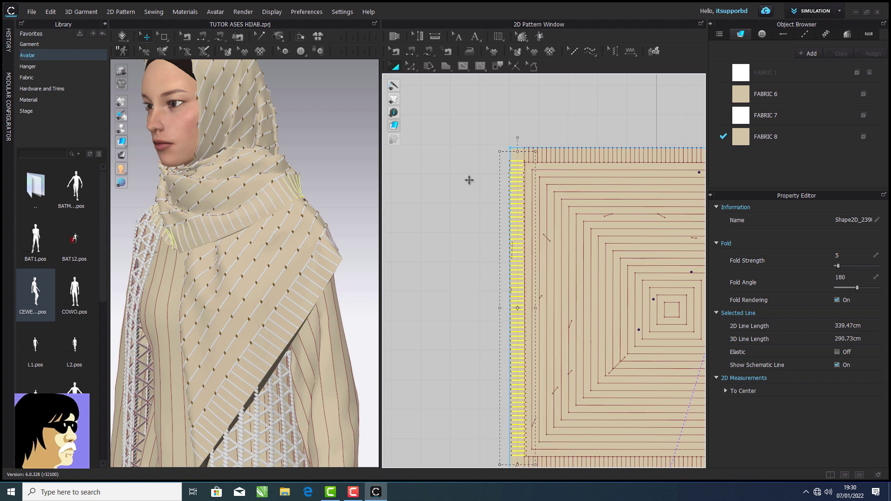
# Copy the row of short lines on the headscarf's left edge and paste it along the right edge.
pyautogui.rightClick(517, 204)
pyautogui.click(530, 210)
pyautogui.scroll(-5, 428, 217)
pyautogui.scroll(3, 617, 205)
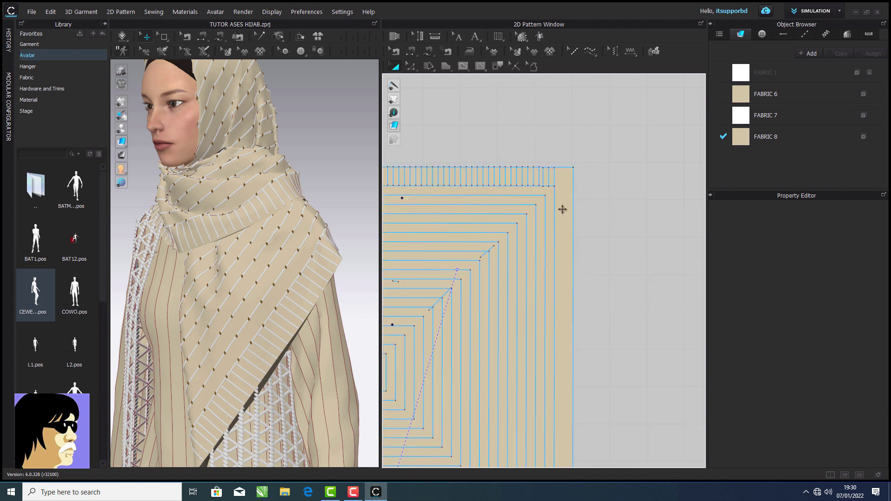
pyautogui.click(563, 207)
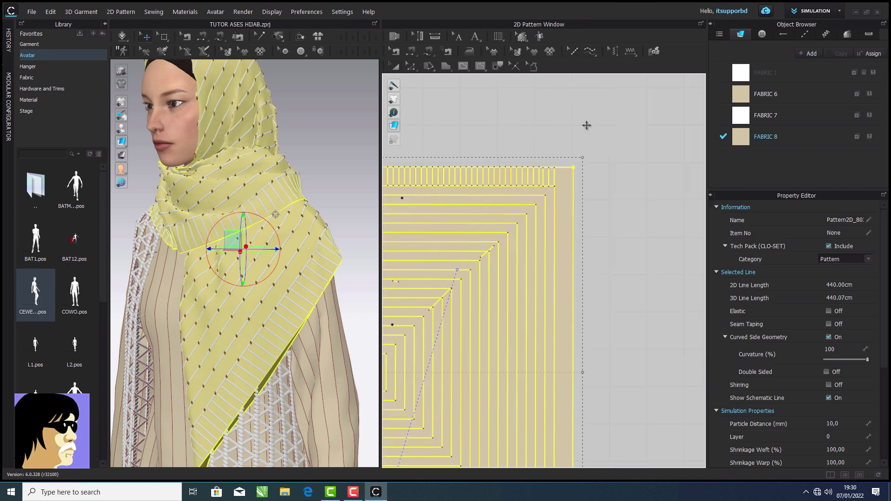
pyautogui.click(603, 315)
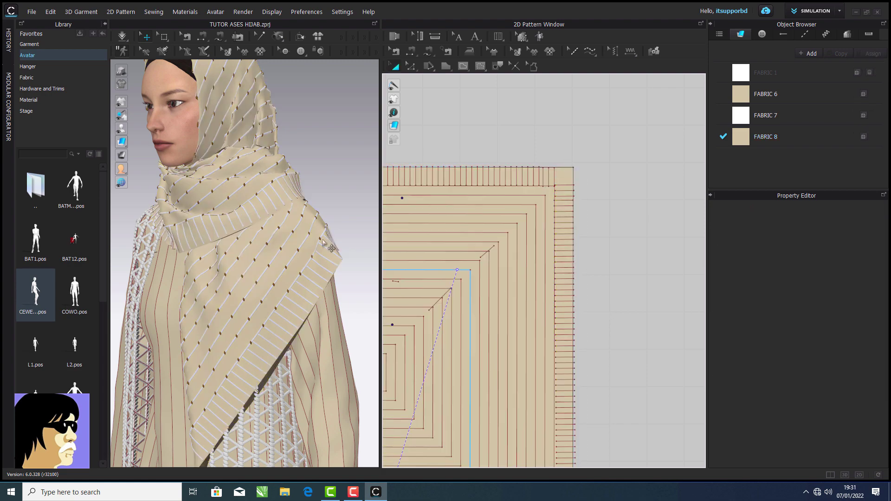
# Turn the 3D view to the avatar's front and change the 3D background to dark grey.
pyautogui.moveTo(251, 260); pyautogui.dragTo(134, 256, button='right')
pyautogui.moveTo(119, 142)
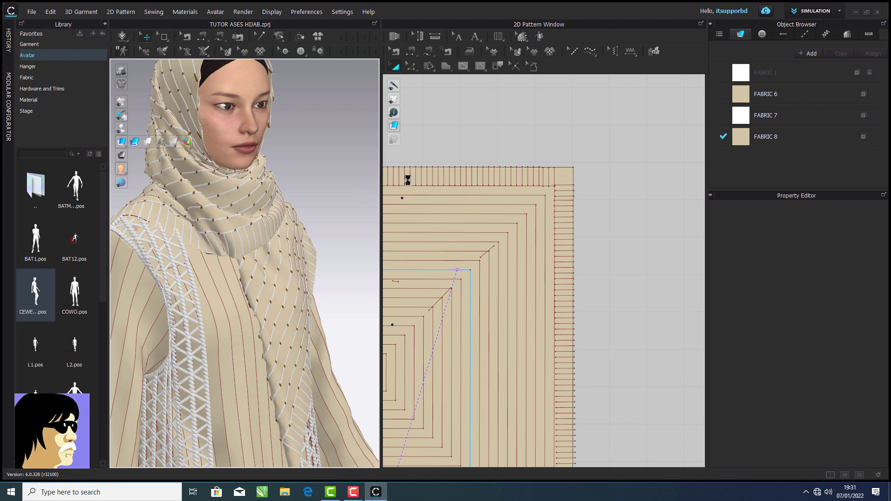
pyautogui.moveTo(343, 195); pyautogui.dragTo(330, 181, button='right')
pyautogui.rightClick(330, 181)
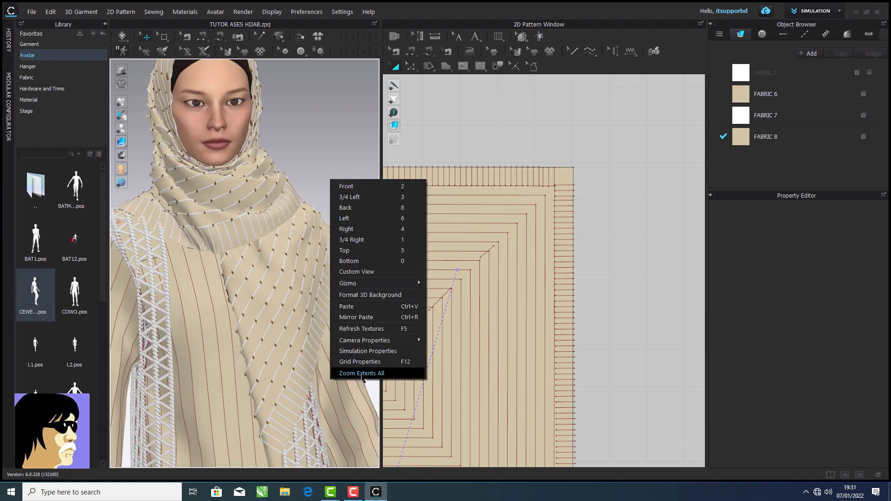
pyautogui.moveTo(376, 338)
pyautogui.click(372, 296)
pyautogui.click(389, 224)
pyautogui.click(457, 255)
pyautogui.moveTo(356, 225); pyautogui.dragTo(331, 222, button='right')
pyautogui.scroll(-3, 332, 222)
pyautogui.moveTo(283, 246); pyautogui.dragTo(299, 244, button='right')
# Save the project.
pyautogui.click(31, 12)
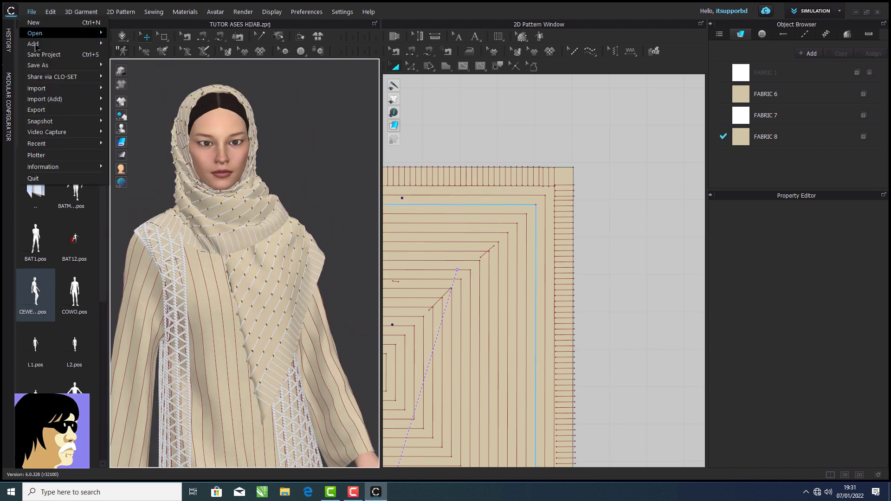
pyautogui.click(42, 54)
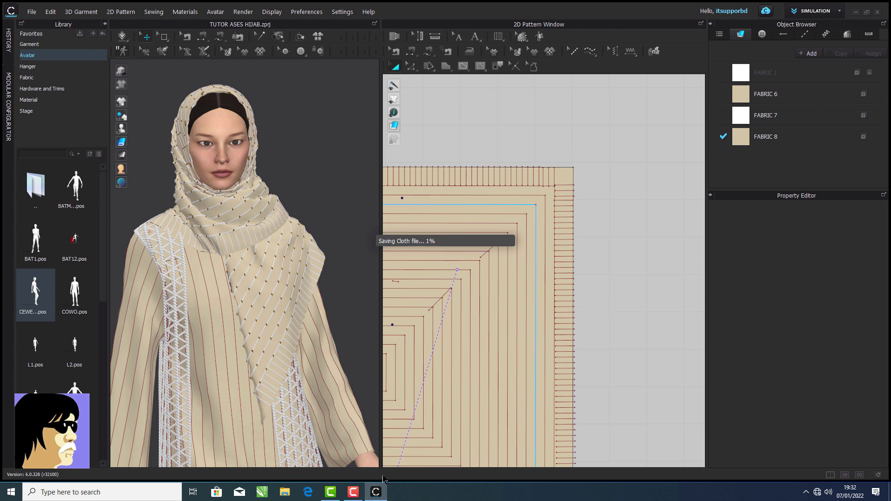
pyautogui.moveTo(368, 496)
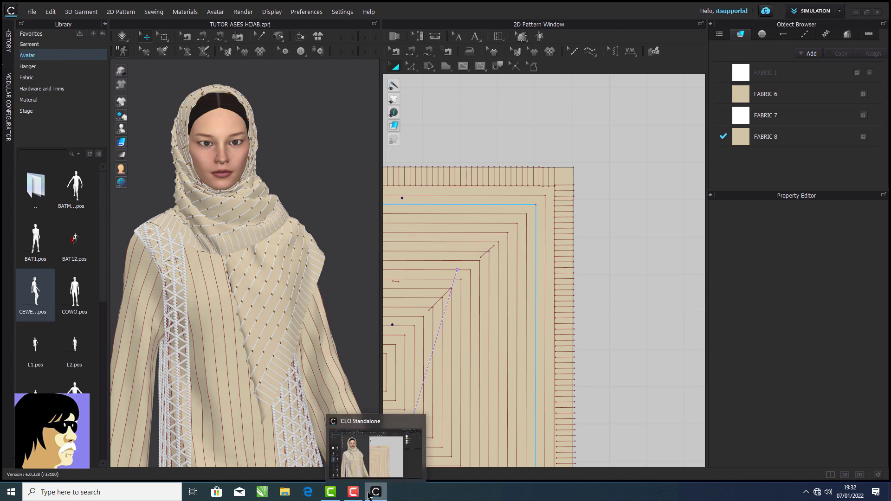
pyautogui.click(353, 492)
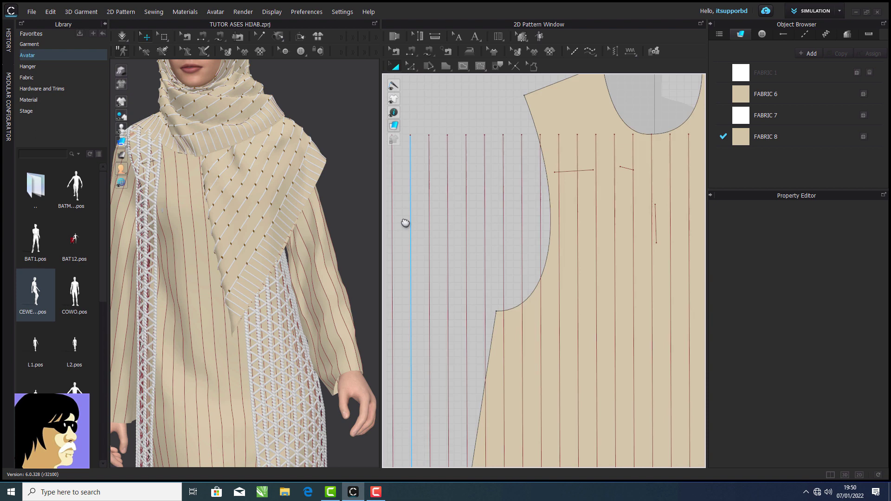
# Draw a horizontal internal line 30 cm long across the front dress pattern, through the lower part of the armholes.
pyautogui.moveTo(406, 224); pyautogui.dragTo(397, 206, button='middle')
pyautogui.scroll(-2, 396, 207)
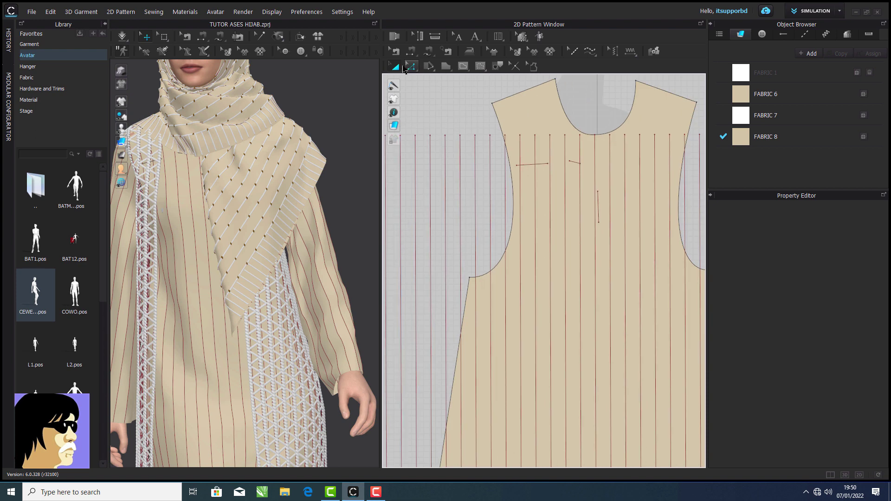
pyautogui.click(464, 67)
pyautogui.moveTo(505, 251); pyautogui.dragTo(687, 253)
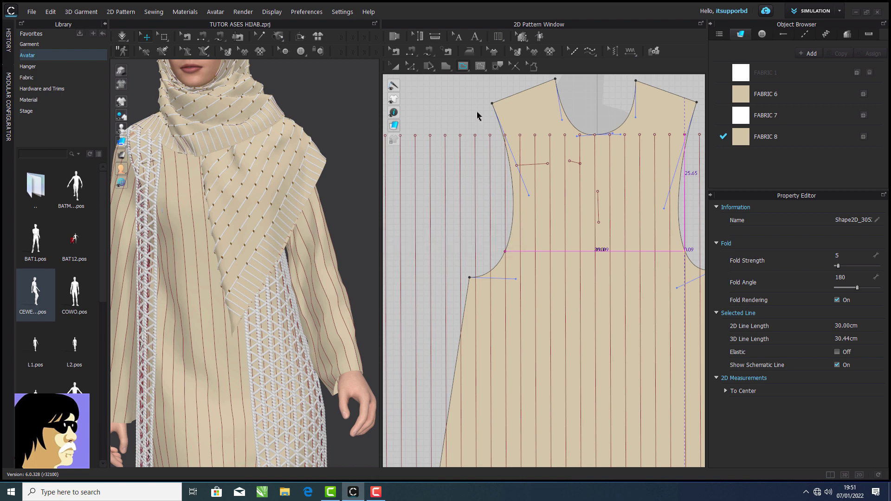
pyautogui.click(464, 263)
pyautogui.click(446, 276)
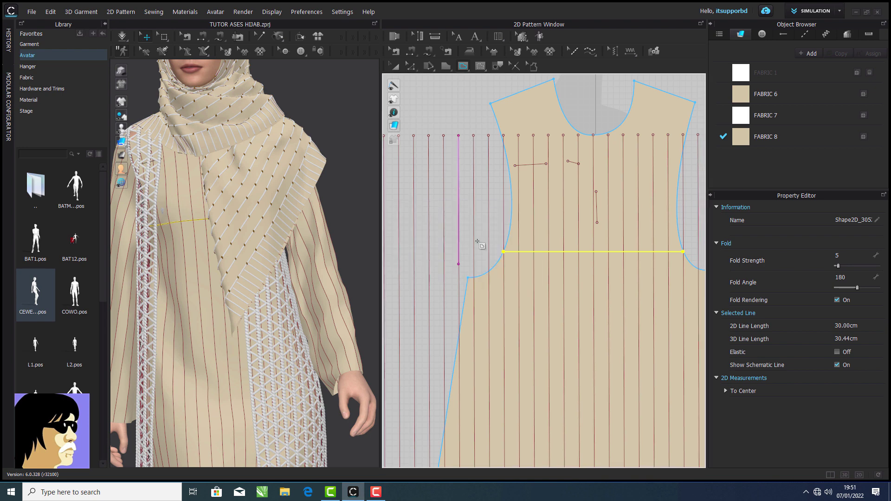
# Move the horizontal line down on the front dress pattern and stretch its left end to about 32.2 cm total length.
pyautogui.click(395, 67)
pyautogui.scroll(3, 533, 264)
pyautogui.click(575, 247)
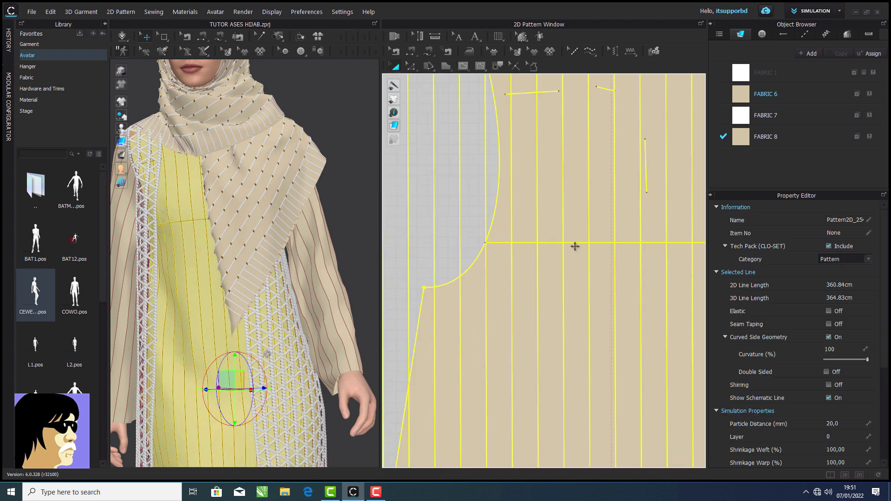
pyautogui.click(435, 213)
pyautogui.moveTo(531, 245); pyautogui.dragTo(534, 278)
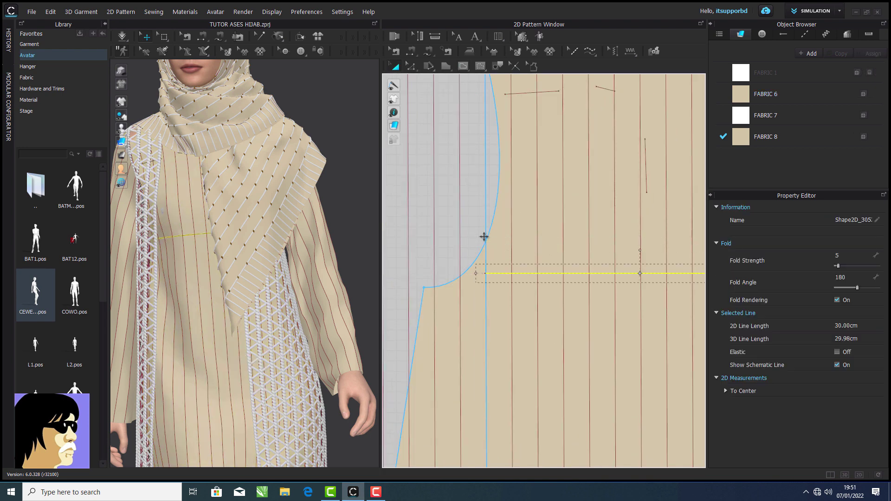
pyautogui.moveTo(477, 274); pyautogui.dragTo(454, 273)
pyautogui.click(468, 227)
# Lower the horizontal line to just below the armholes and stretch its right end to the pattern's side edge.
pyautogui.scroll(-4, 468, 227)
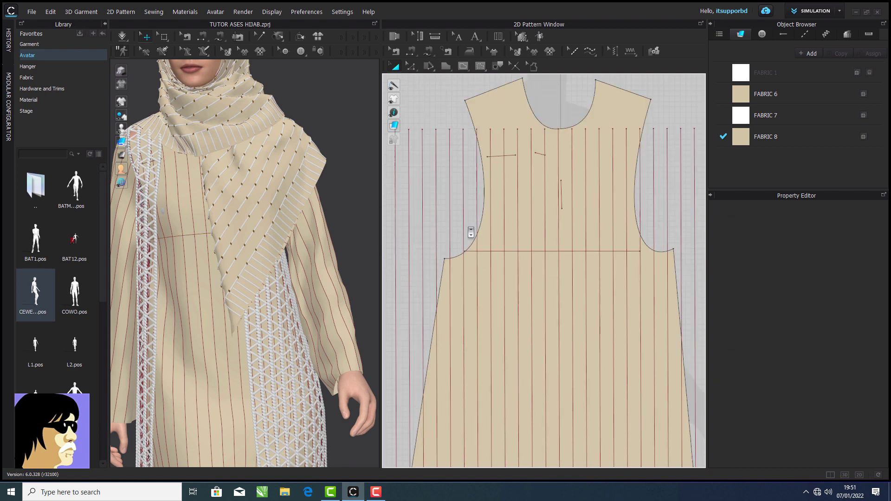
pyautogui.moveTo(509, 250); pyautogui.dragTo(509, 270)
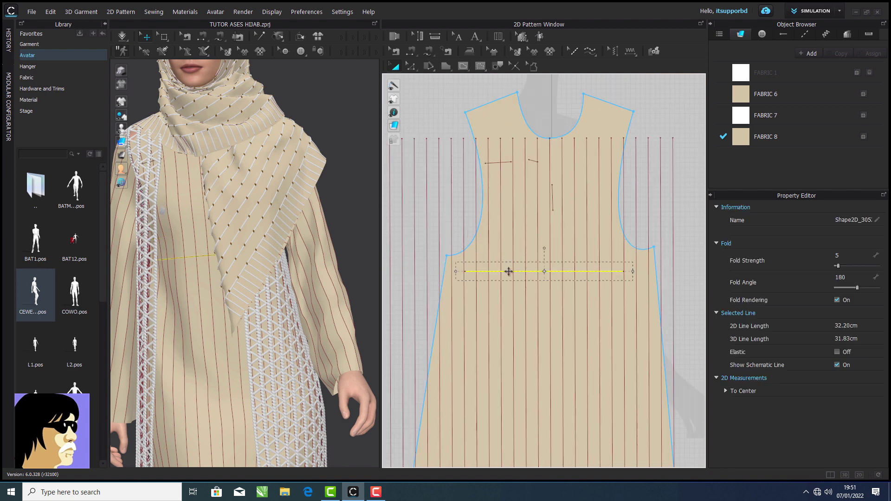
pyautogui.moveTo(634, 272); pyautogui.dragTo(667, 271)
pyautogui.click(638, 221)
# Create a 3 by 3 cm rectangle pattern over the front dress, beside the left armhole and above the horizontal line.
pyautogui.click(464, 203)
pyautogui.scroll(5, 483, 241)
pyautogui.moveTo(483, 240); pyautogui.dragTo(496, 181, button='middle')
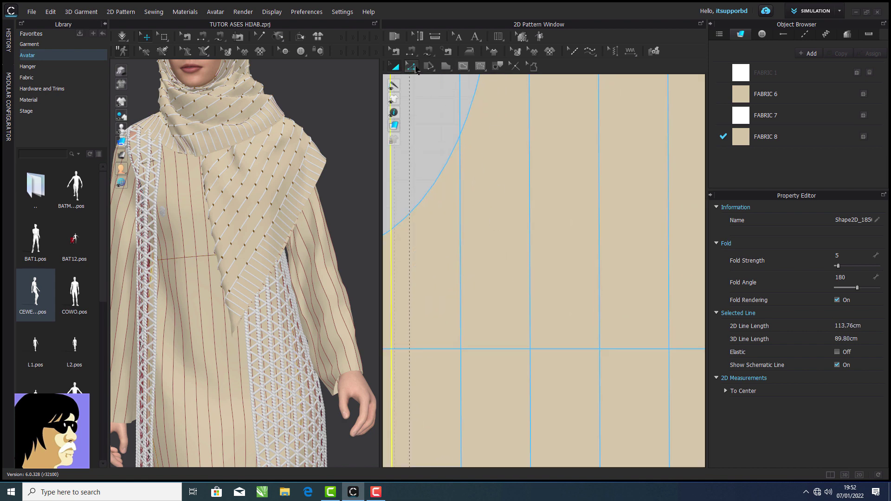
pyautogui.click(446, 66)
pyautogui.click(464, 90)
pyautogui.click(492, 256)
pyautogui.click(484, 180)
pyautogui.press('BackSpace')
pyautogui.press('BackSpace')
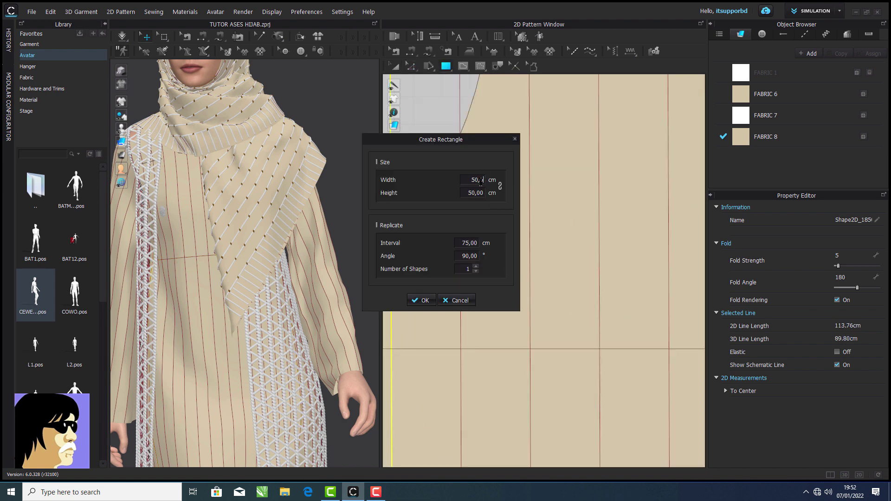
pyautogui.write('3')
pyautogui.press('Tab')
pyautogui.write('3')
pyautogui.click(426, 300)
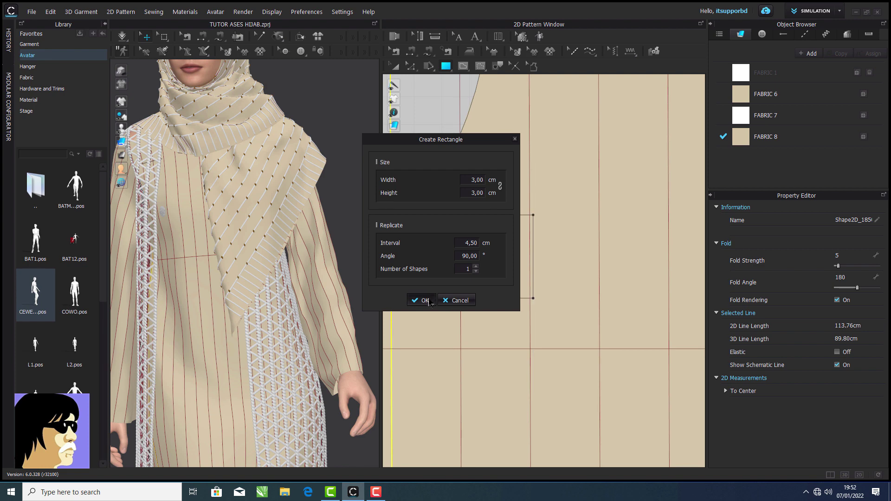
# Rotate the small square 45 degrees into a diamond and shrink it to fit between two stripes, with an outline of about 7.4 cm.
pyautogui.click(397, 68)
pyautogui.moveTo(492, 192); pyautogui.dragTo(470, 235)
pyautogui.moveTo(560, 189); pyautogui.dragTo(543, 206)
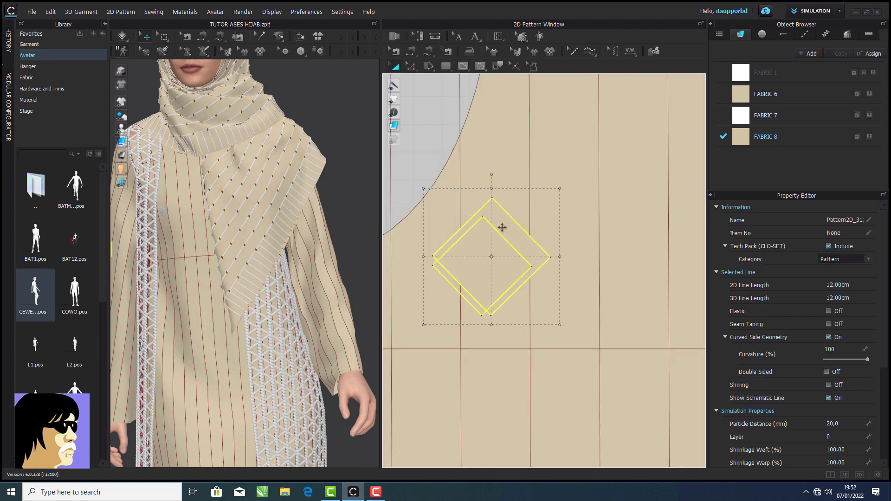
pyautogui.moveTo(424, 325); pyautogui.dragTo(448, 288)
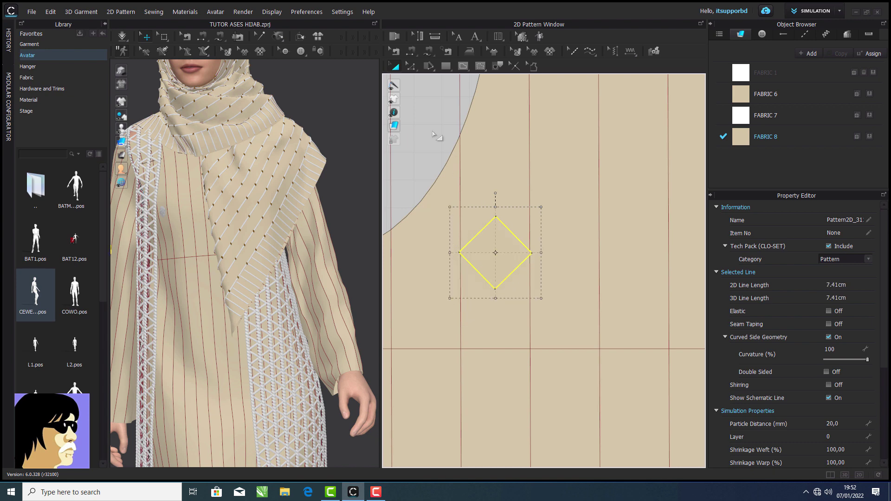
# Move the loose diamond pattern piece off the bodice into the empty armhole area.
pyautogui.click(439, 138)
pyautogui.moveTo(492, 240); pyautogui.dragTo(495, 257)
pyautogui.scroll(-4, 478, 235)
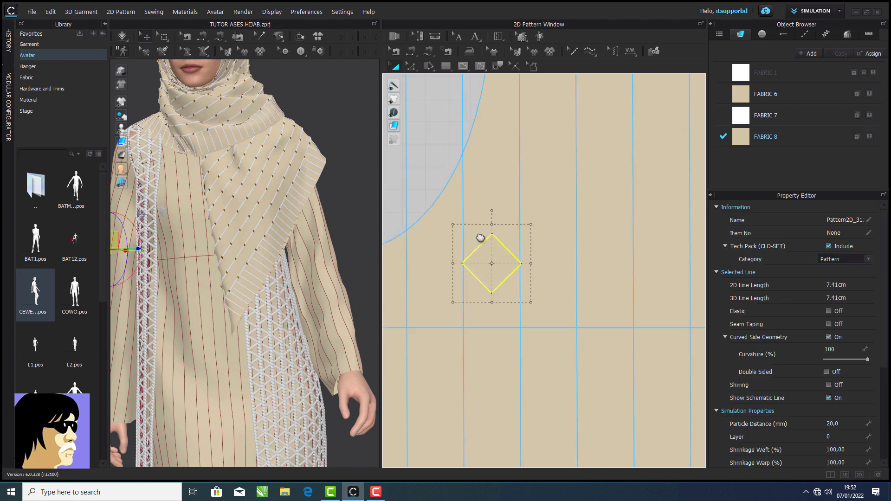
pyautogui.moveTo(480, 238); pyautogui.dragTo(518, 249, button='middle')
pyautogui.moveTo(522, 258); pyautogui.dragTo(429, 225)
pyautogui.rightClick(430, 225)
pyautogui.click(424, 116)
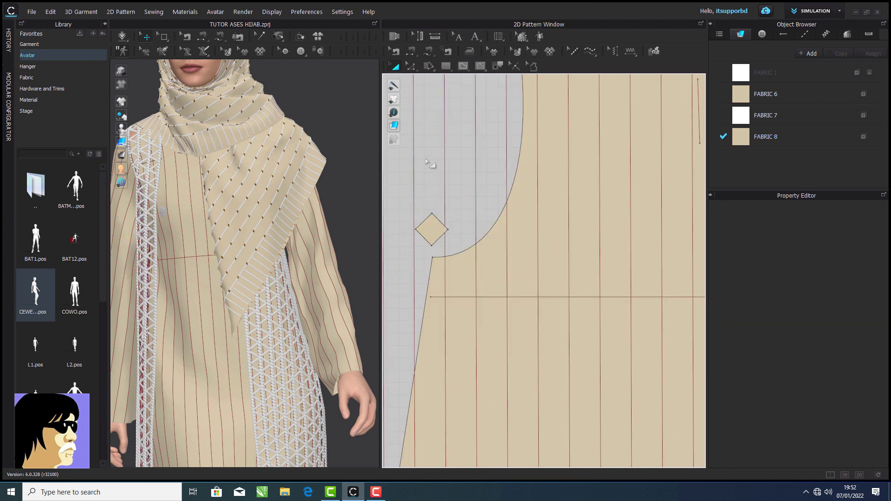
# Copy the diamond piece and place the copy on the bodice as an internal shape beside the armhole.
pyautogui.scroll(4, 425, 188)
pyautogui.rightClick(446, 265)
pyautogui.click(486, 150)
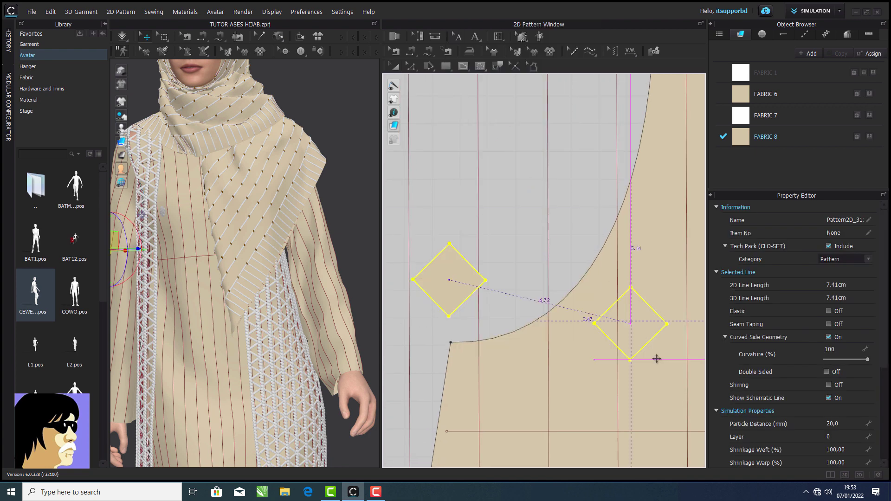
pyautogui.click(654, 383)
# Delete the loose diamond piece and move the internal diamond onto a vertical stripe line just above the horizontal chest line.
pyautogui.click(508, 206)
pyautogui.rightClick(463, 263)
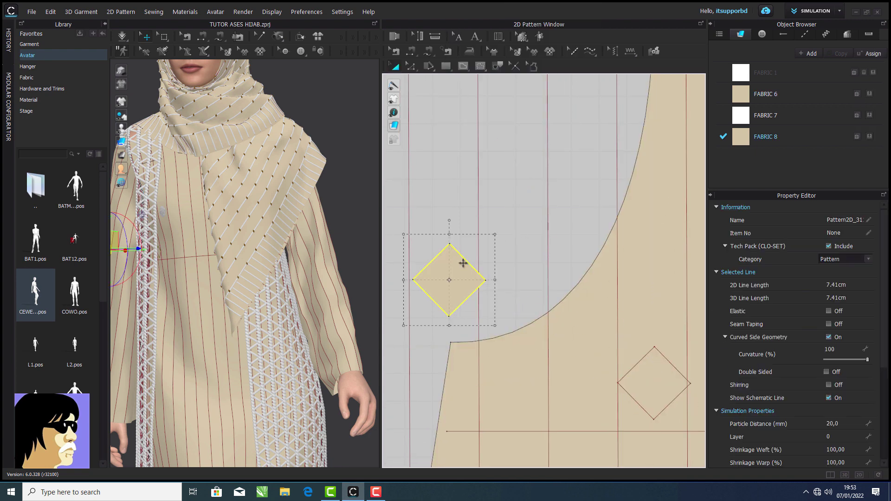
pyautogui.click(484, 180)
pyautogui.scroll(-5, 512, 189)
pyautogui.moveTo(534, 221); pyautogui.dragTo(600, 223)
pyautogui.click(471, 193)
pyautogui.scroll(-3, 644, 240)
pyautogui.scroll(4, 644, 240)
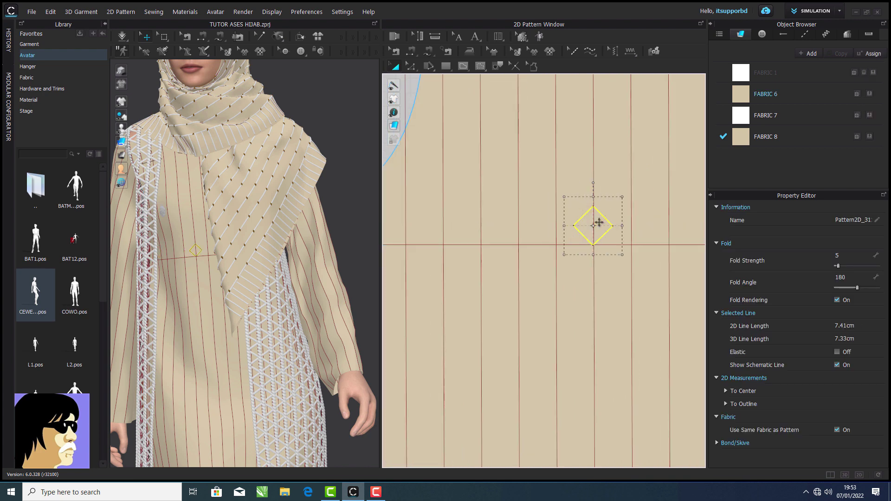
pyautogui.click(415, 89)
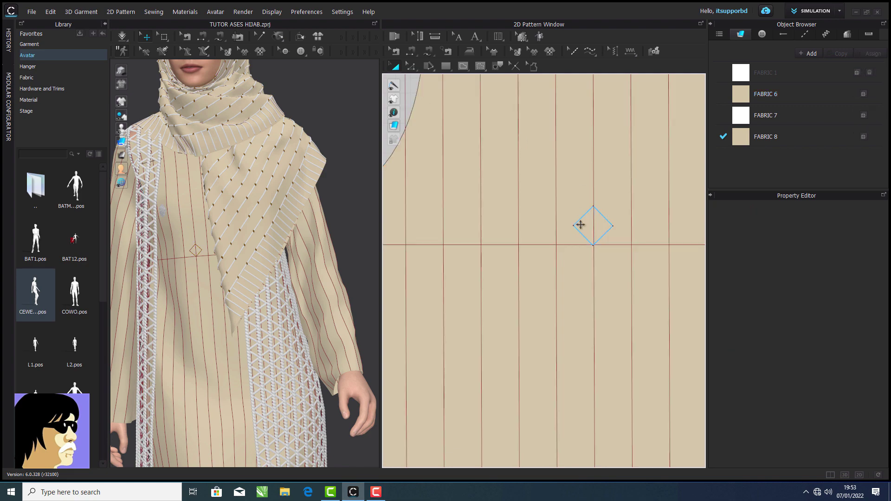
# View the hijab outfit reference render in the vidio folder of TUTORIAL CLO on DATA 2 (E:), and return to the garment project.
pyautogui.click(285, 492)
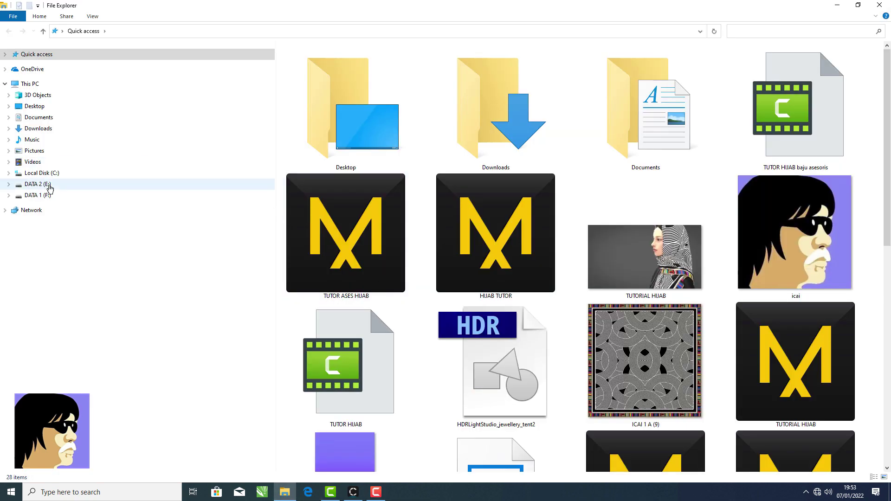
pyautogui.click(38, 184)
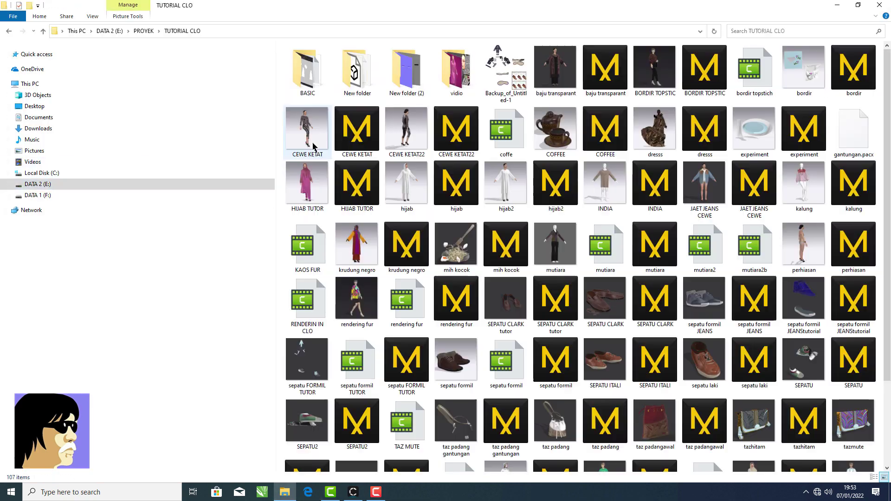
pyautogui.doubleClick(456, 69)
pyautogui.doubleClick(517, 139)
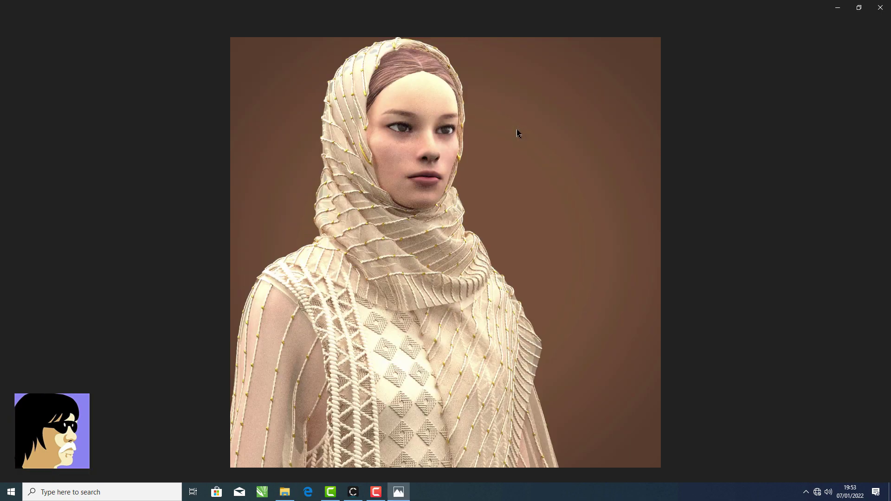
pyautogui.click(353, 493)
# Enlarge the internal diamond to span two stripe widths, with an outline about 13.9 cm long, resting on the horizontal chest line.
pyautogui.moveTo(596, 231); pyautogui.dragTo(568, 280, button='middle')
pyautogui.click(575, 265)
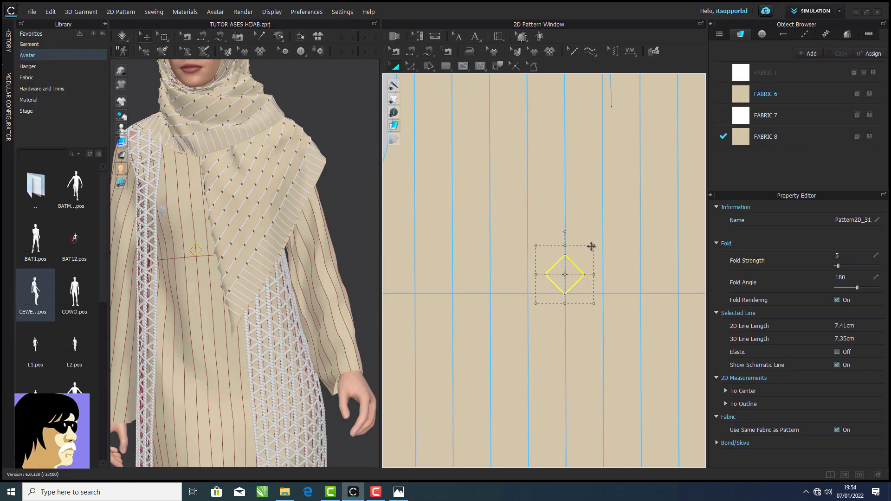
pyautogui.moveTo(593, 246); pyautogui.dragTo(612, 225)
pyautogui.moveTo(537, 246); pyautogui.dragTo(520, 212)
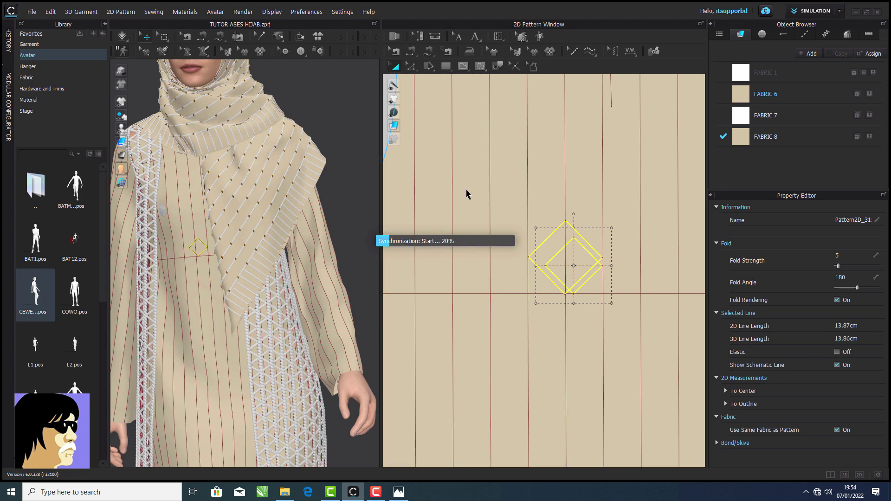
pyautogui.moveTo(382, 496)
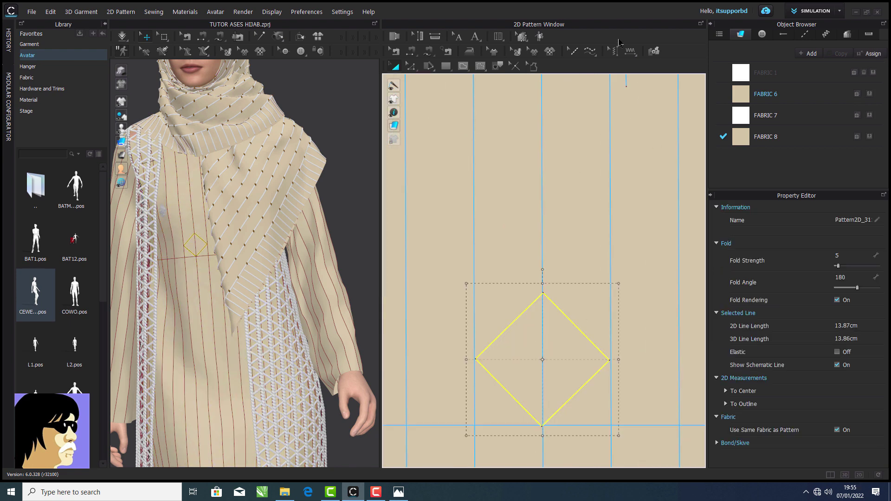
# Duplicate the topstitch style Default Topstitch Copy 2.
pyautogui.click(805, 34)
pyautogui.click(812, 116)
pyautogui.click(810, 116)
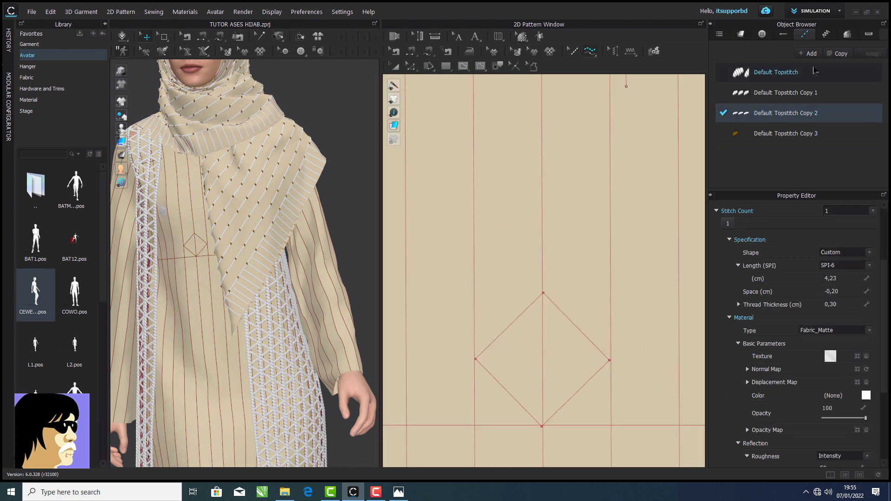
pyautogui.click(835, 54)
# Set the number of lines of Default Topstitch Copy 4 to 5.
pyautogui.moveTo(884, 370); pyautogui.dragTo(884, 442)
pyautogui.click(870, 440)
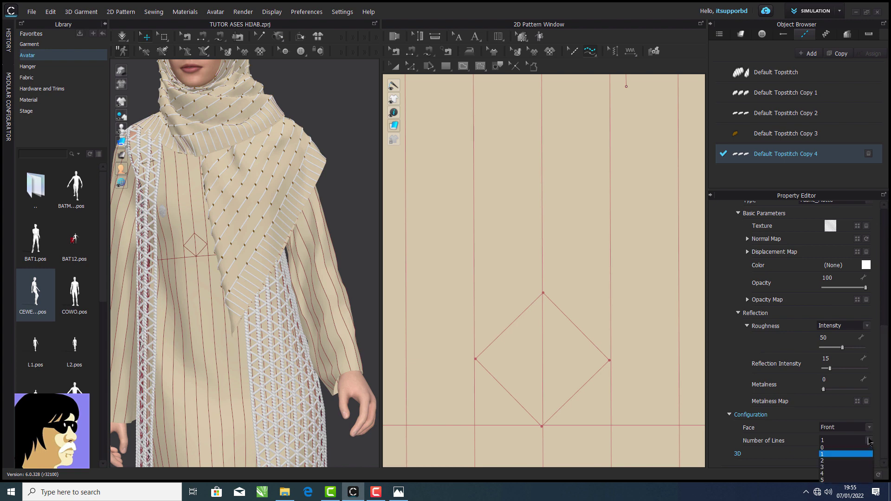
pyautogui.click(738, 313)
pyautogui.click(731, 276)
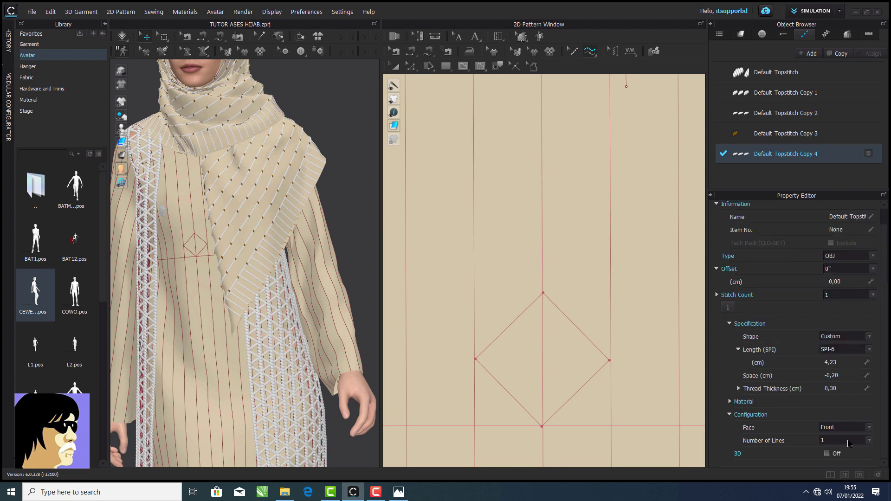
pyautogui.click(717, 269)
pyautogui.click(730, 327)
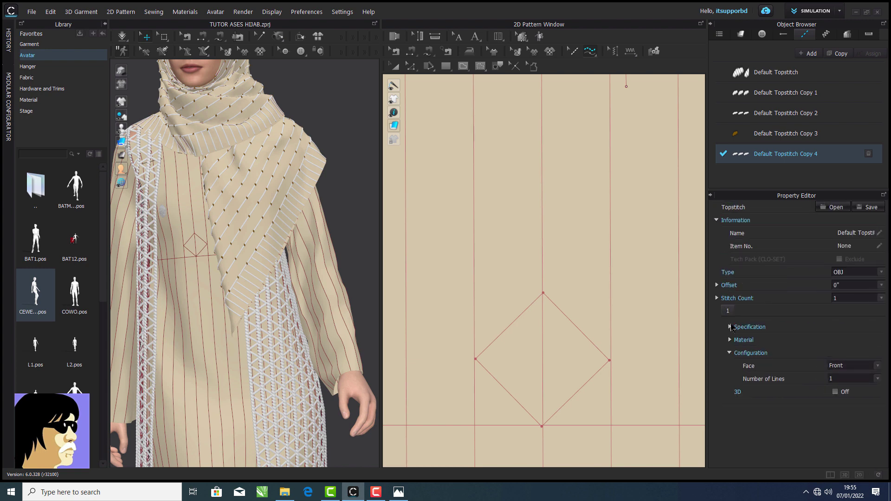
# Apply Default Topstitch Copy 4 around the whole internal diamond with the Free Topstitch tool.
pyautogui.click(591, 52)
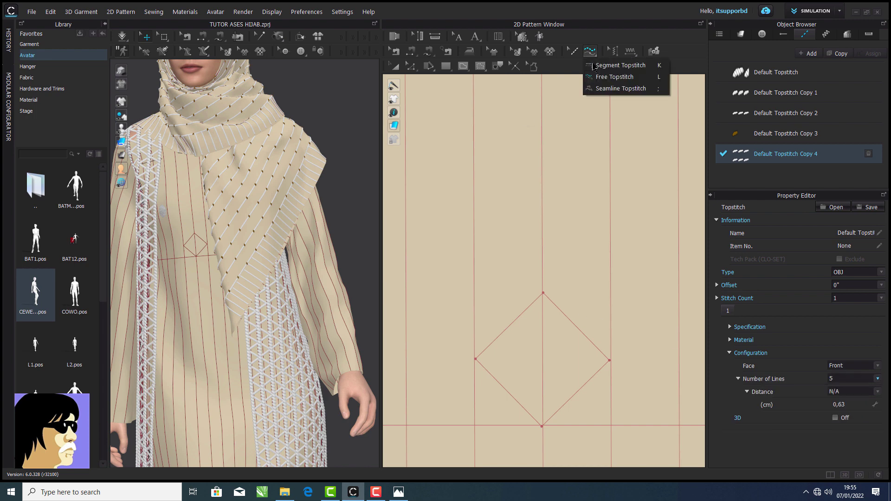
pyautogui.click(603, 76)
pyautogui.click(543, 293)
pyautogui.click(542, 426)
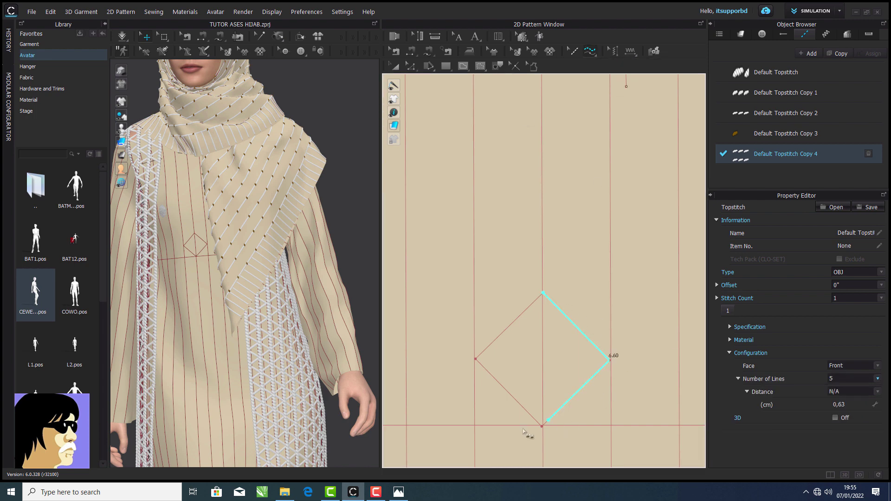
pyautogui.click(548, 292)
pyautogui.scroll(5, 562, 297)
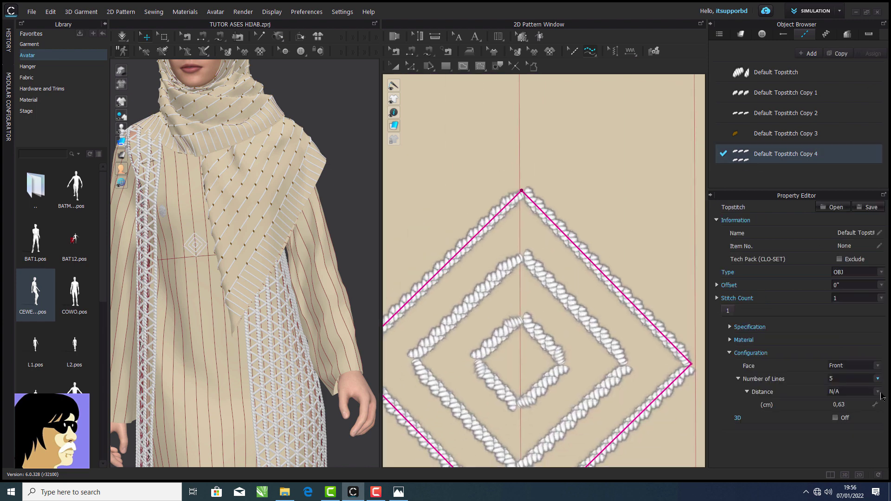
# Set the distance between the topstitch lines to 0,2 cm.
pyautogui.click(866, 405)
pyautogui.write('0,2')
pyautogui.press('Return')
pyautogui.scroll(2, 557, 325)
pyautogui.scroll(-5, 557, 325)
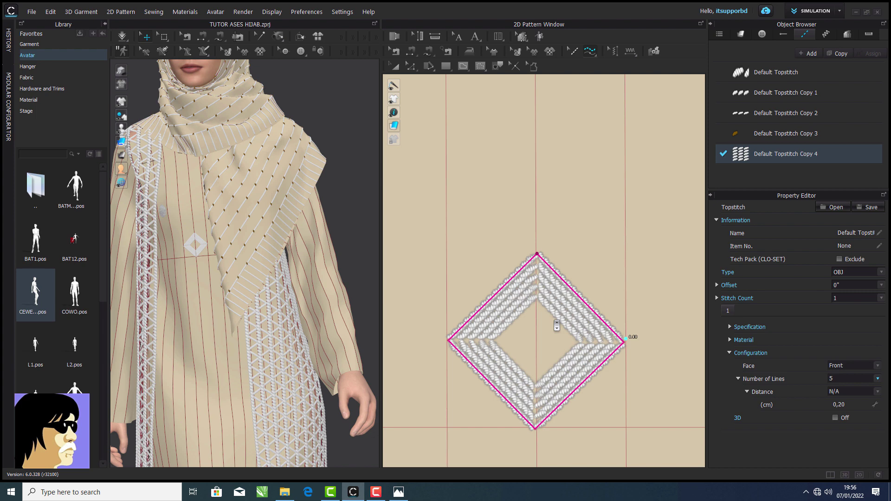
# Set the topstitch offset from the diamond's outline to 1/16".
pyautogui.click(717, 285)
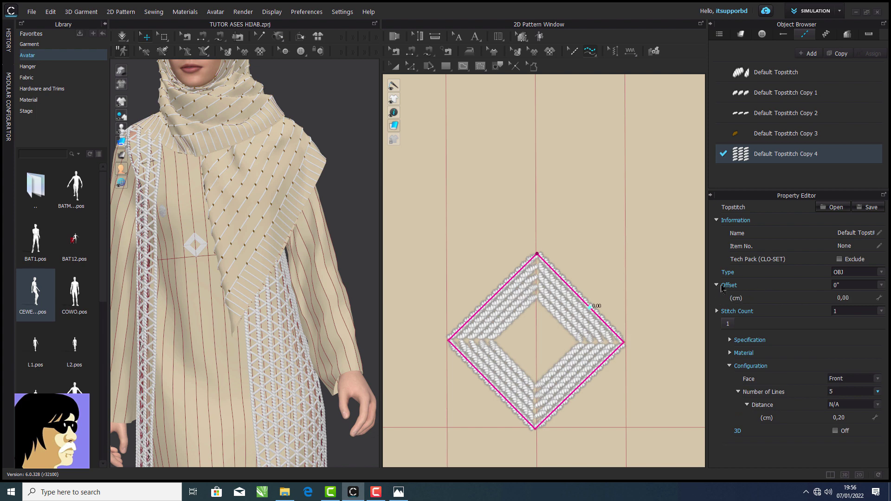
pyautogui.click(882, 285)
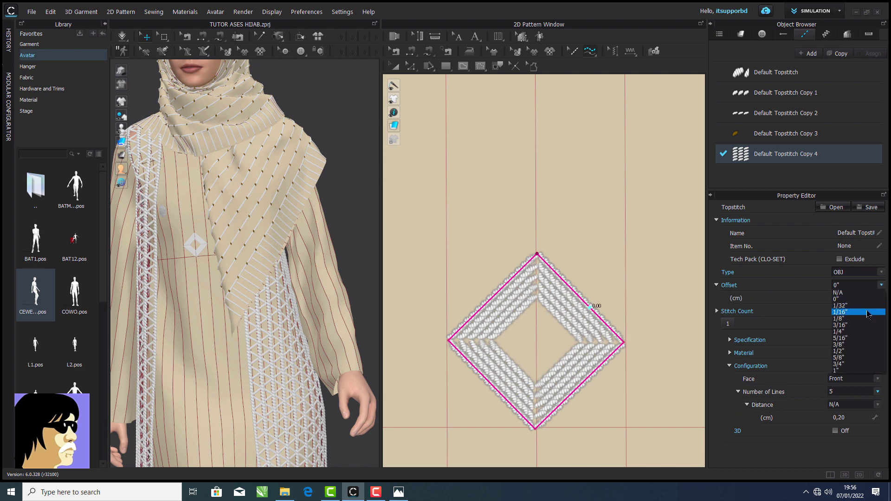
pyautogui.click(859, 305)
# Copy the topstitched diamond and paste it directly above the original, tip to tip on the same stripe line.
pyautogui.scroll(-3, 689, 302)
pyautogui.moveTo(689, 303); pyautogui.dragTo(641, 292, button='middle')
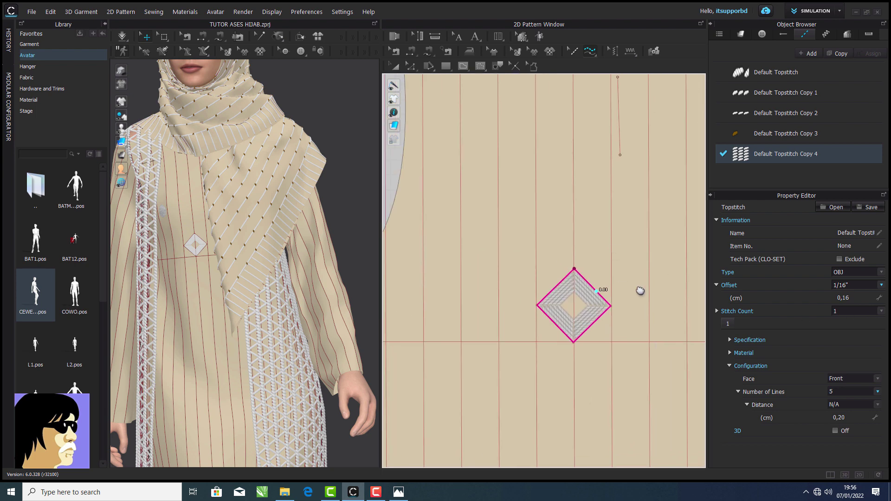
pyautogui.click(394, 67)
pyautogui.scroll(-3, 476, 212)
pyautogui.click(411, 223)
pyautogui.click(523, 241)
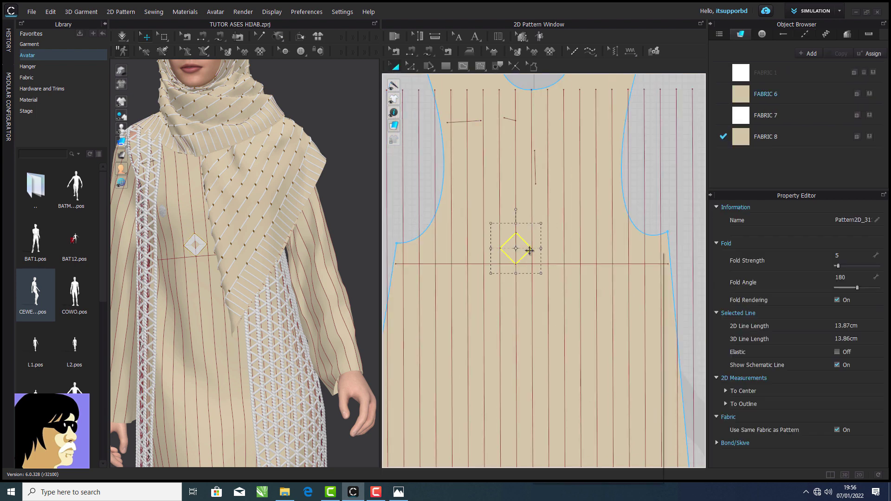
pyautogui.click(439, 193)
pyautogui.hotkey('ctrl', 'v')
pyautogui.scroll(5, 515, 216)
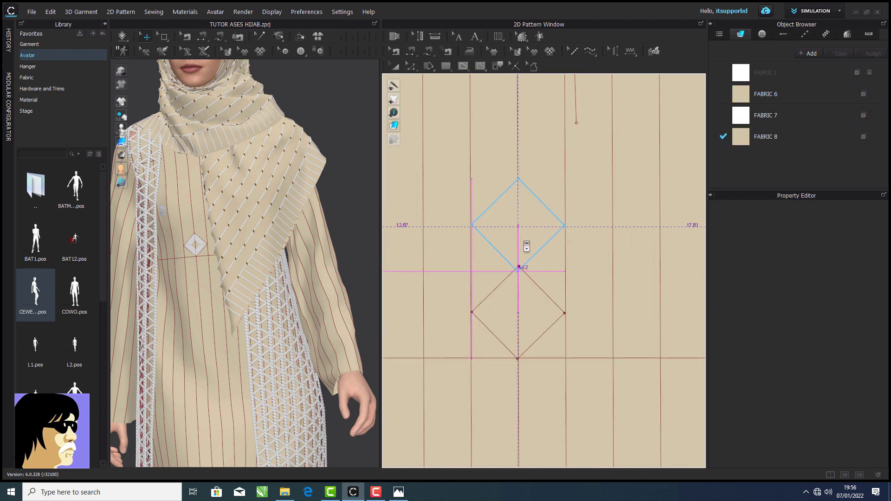
pyautogui.click(524, 223)
pyautogui.scroll(-5, 524, 224)
pyautogui.moveTo(493, 197); pyautogui.dragTo(550, 274)
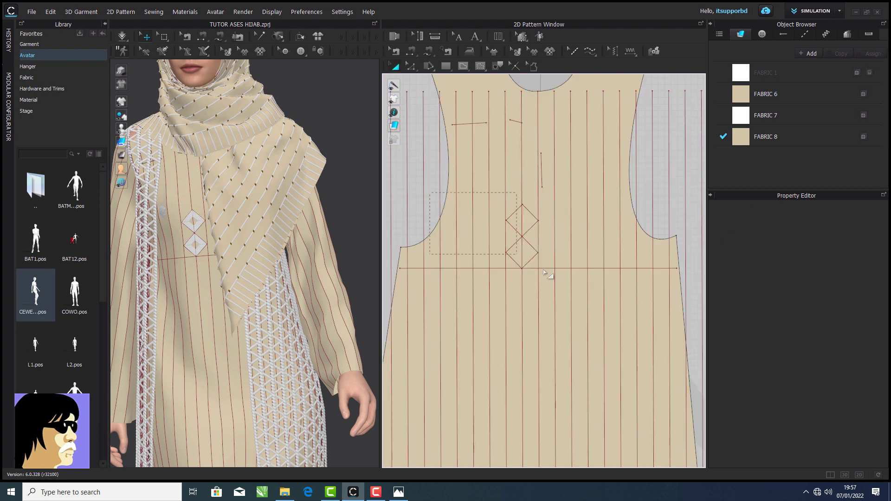
pyautogui.rightClick(536, 254)
pyautogui.click(557, 40)
pyautogui.click(396, 67)
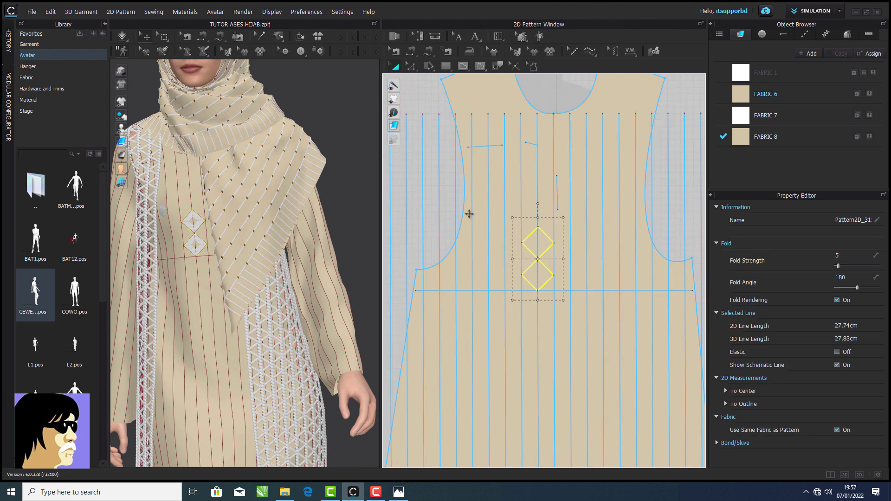
pyautogui.click(453, 211)
pyautogui.hotkey('ctrl', 'v')
pyautogui.click(431, 148)
pyautogui.click(447, 277)
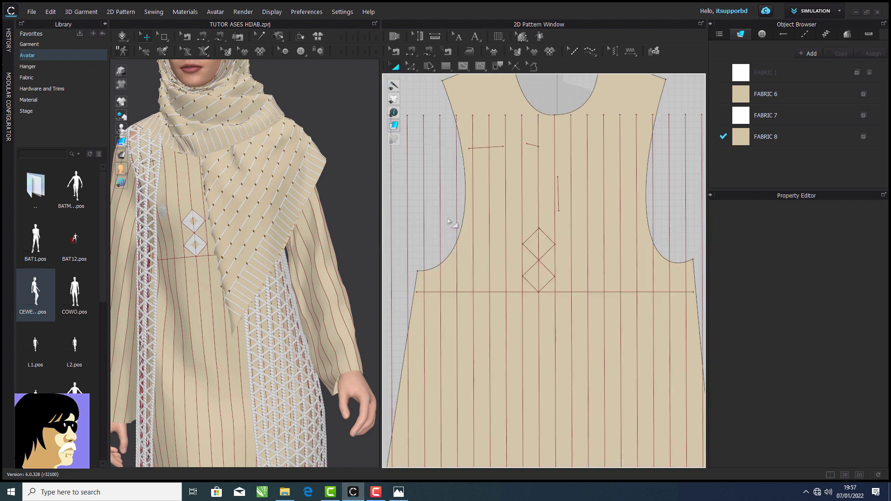
# Copy both topstitched diamonds and paste them directly above the existing pair, tip to tip, making a column of four.
pyautogui.moveTo(500, 212); pyautogui.dragTo(563, 299)
pyautogui.rightClick(549, 281)
pyautogui.click(569, 39)
pyautogui.rightClick(446, 189)
pyautogui.click(466, 191)
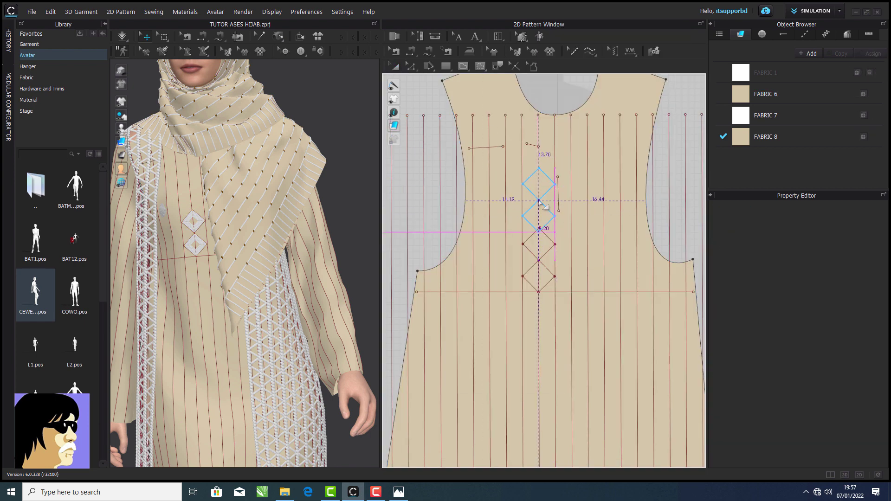
pyautogui.scroll(5, 540, 200)
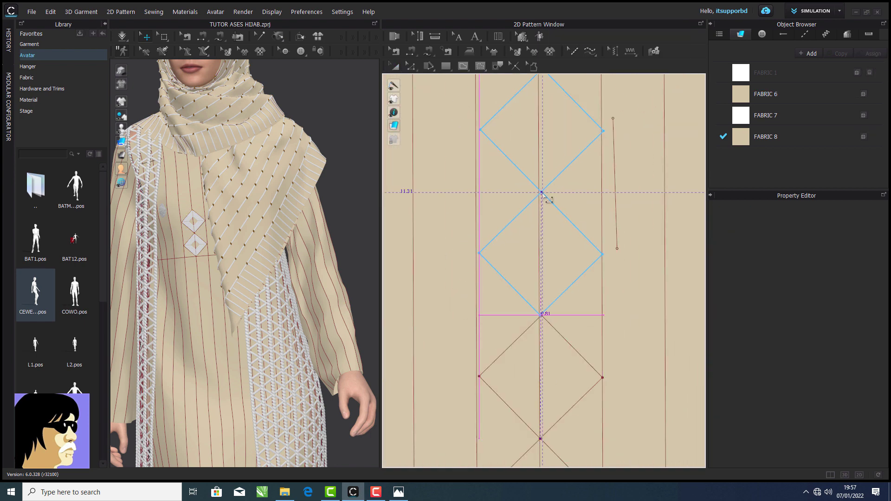
pyautogui.click(542, 192)
# Lock the three short stray internal lines around the diamond column on the upper bodice.
pyautogui.scroll(-5, 542, 193)
pyautogui.click(501, 151)
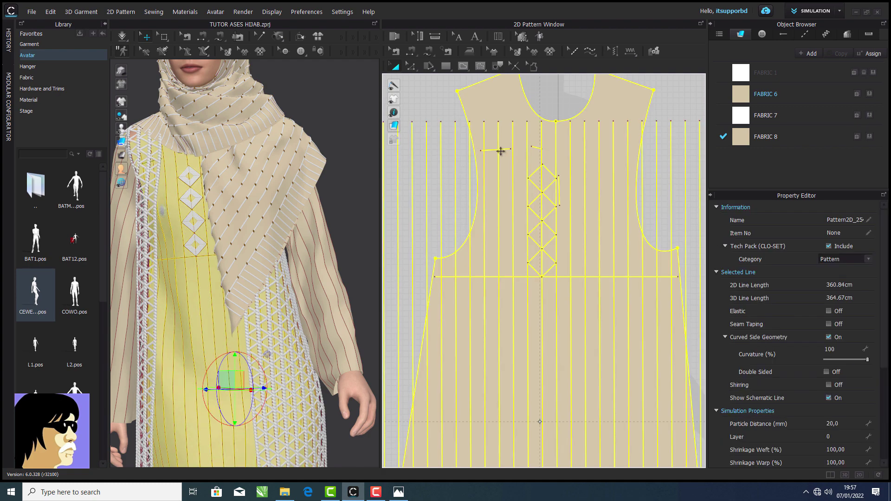
pyautogui.rightClick(501, 150)
pyautogui.click(516, 221)
pyautogui.rightClick(537, 148)
pyautogui.click(553, 221)
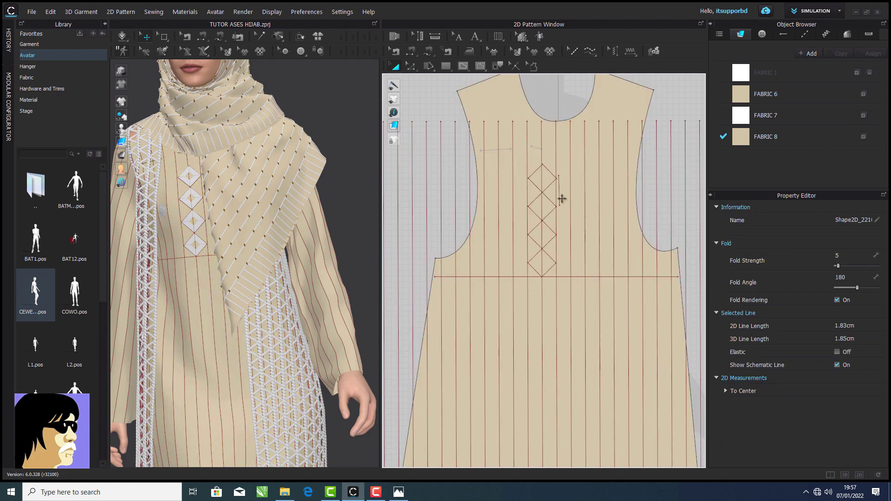
pyautogui.rightClick(562, 198)
pyautogui.scroll(7, 562, 199)
pyautogui.rightClick(550, 194)
pyautogui.click(564, 266)
pyautogui.scroll(-7, 563, 251)
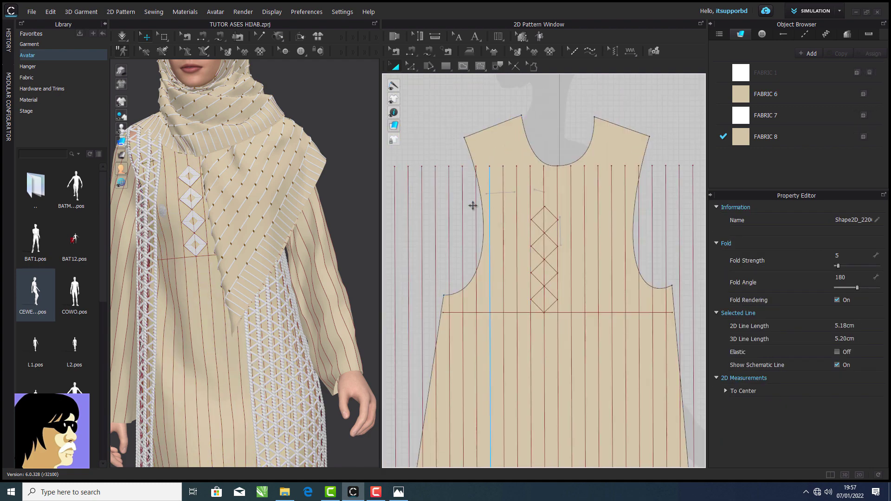
# Copy the column of four topstitched diamonds and paste the copy on the same stripe line, overlapping the upper part of the column.
pyautogui.rightClick(552, 305)
pyautogui.click(565, 71)
pyautogui.rightClick(478, 104)
pyautogui.click(494, 110)
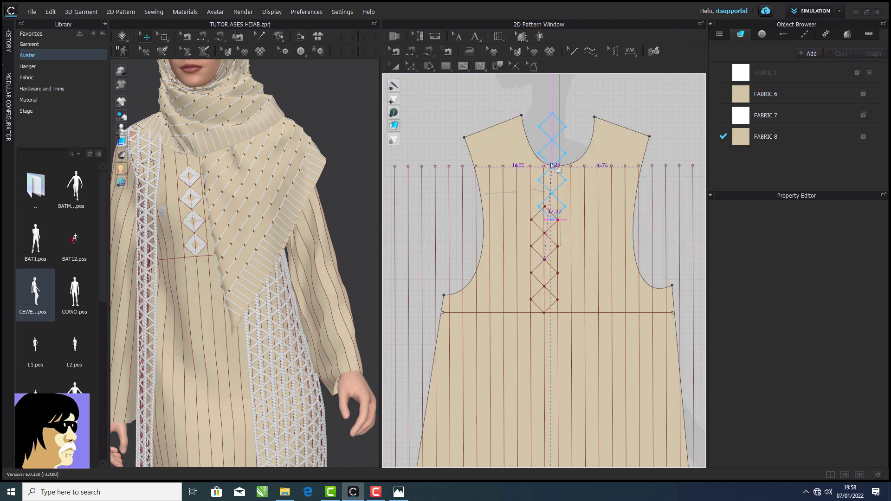
pyautogui.scroll(-4, 552, 166)
pyautogui.scroll(7, 543, 251)
pyautogui.click(541, 246)
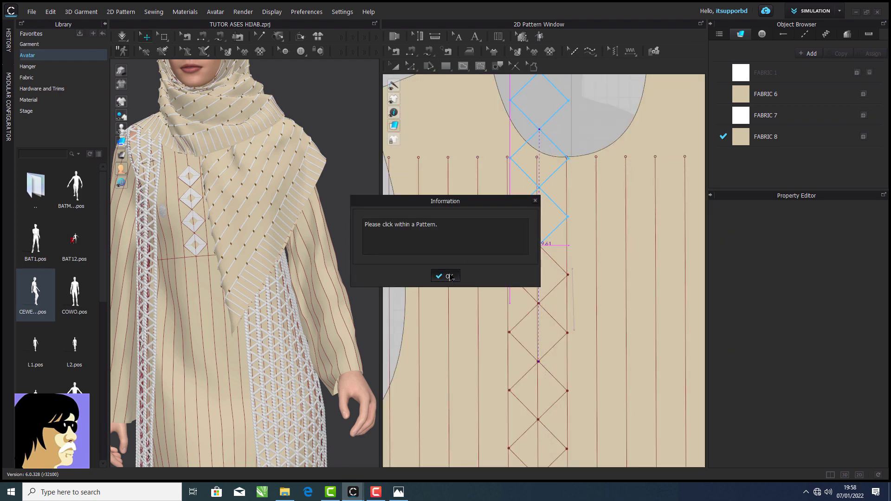
pyautogui.click(446, 276)
pyautogui.rightClick(522, 304)
pyautogui.click(599, 118)
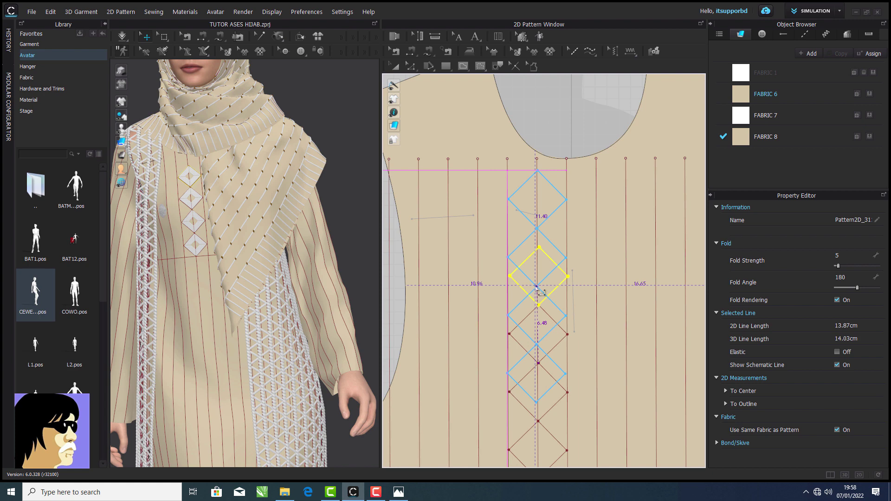
pyautogui.click(537, 287)
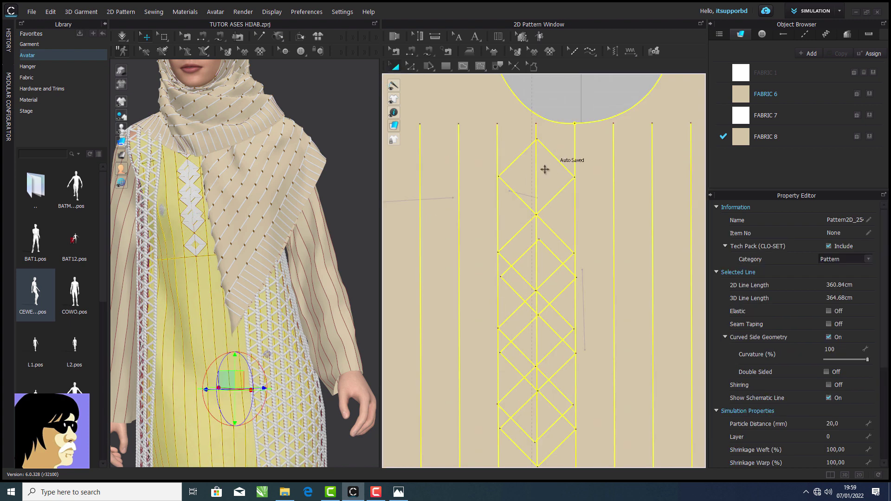
# Move the four pasted diamonds straight up until they sit tip to tip above the original four, making a column of eight.
pyautogui.scroll(-8, 545, 169)
pyautogui.click(480, 115)
pyautogui.click(50, 12)
pyautogui.click(54, 21)
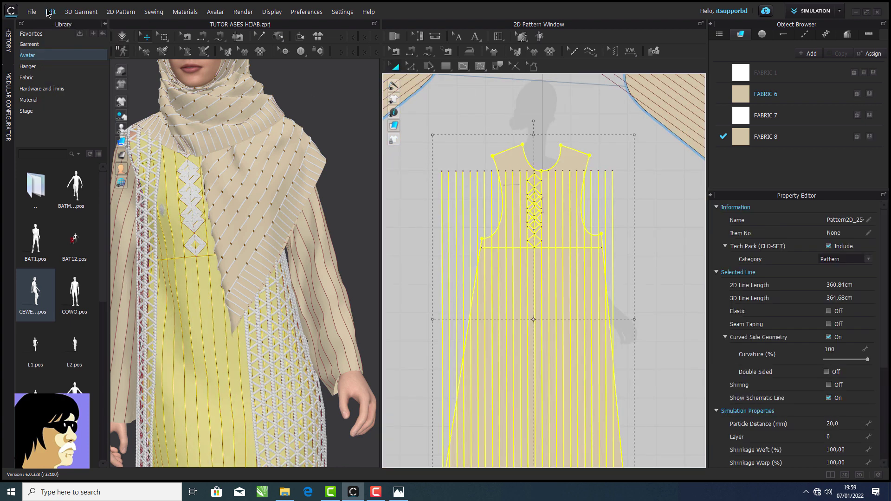
pyautogui.click(49, 13)
pyautogui.click(54, 22)
pyautogui.scroll(5, 544, 198)
pyautogui.moveTo(516, 293); pyautogui.dragTo(518, 182)
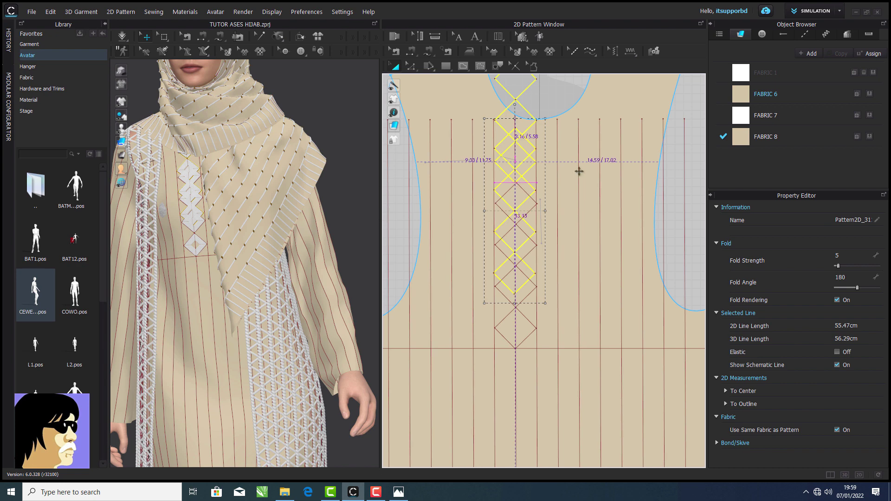
pyautogui.click(579, 172)
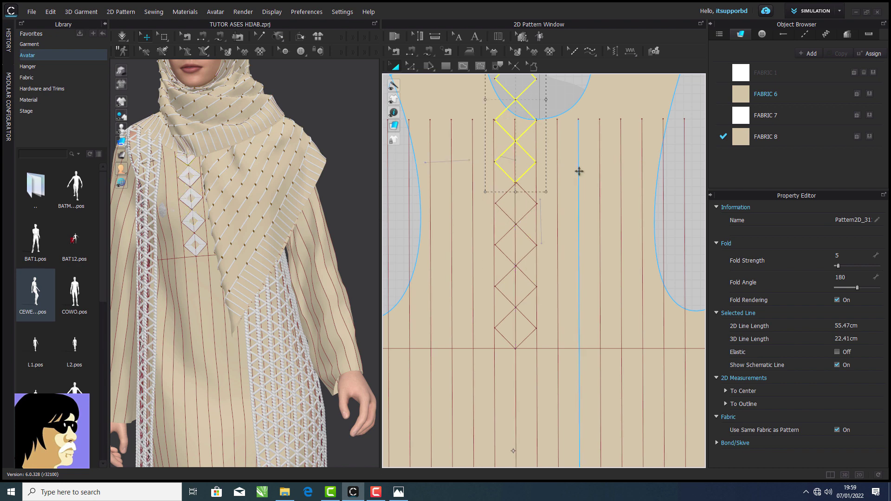
# Copy the column of eight diamonds and paste it beside the original, side tips touching and centred on a stripe line.
pyautogui.scroll(-5, 579, 171)
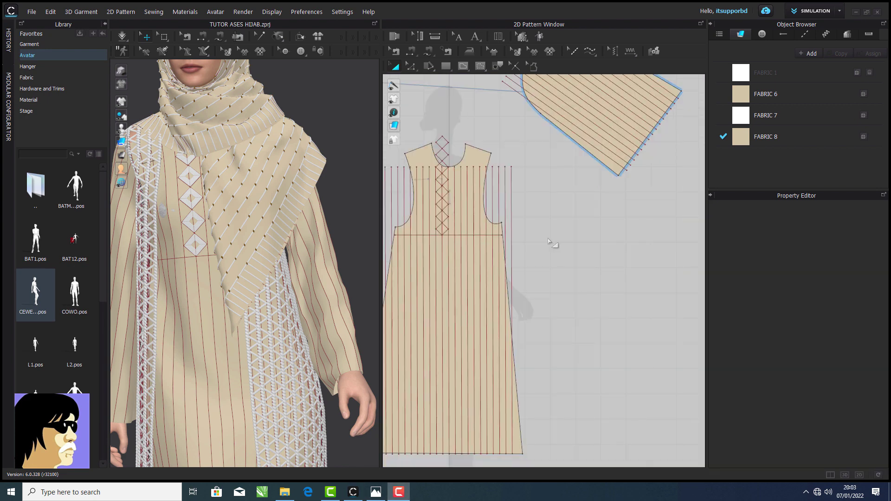
pyautogui.scroll(5, 550, 243)
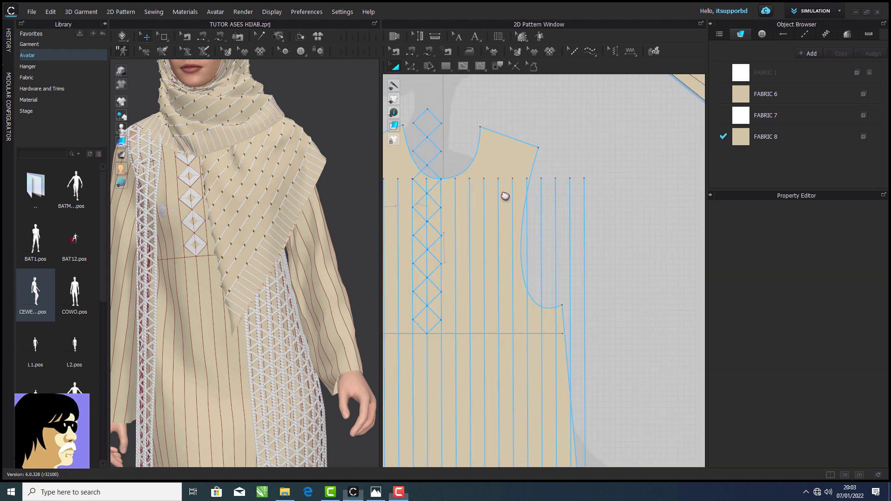
pyautogui.moveTo(486, 135); pyautogui.dragTo(532, 392)
pyautogui.scroll(3, 532, 391)
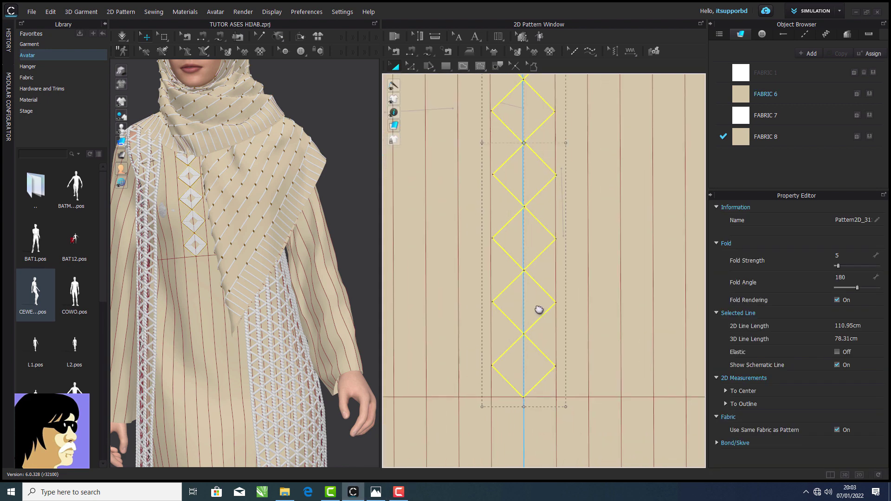
pyautogui.rightClick(550, 62)
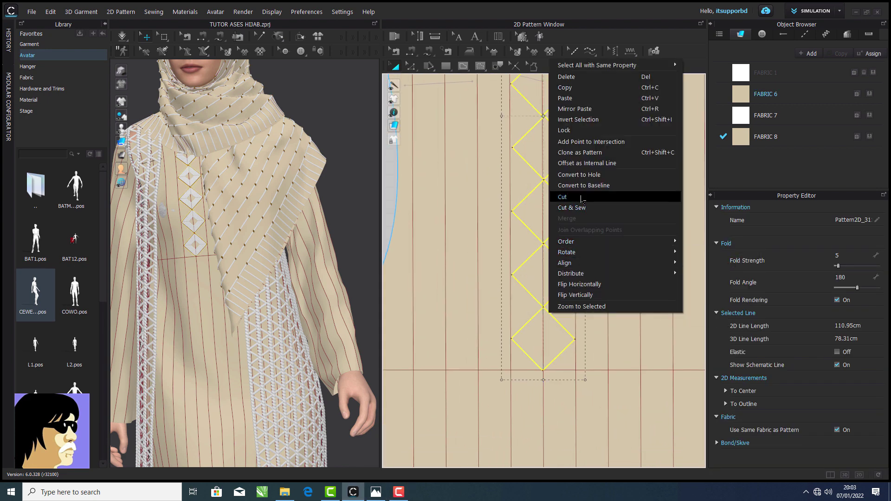
pyautogui.click(593, 199)
pyautogui.rightClick(593, 199)
pyautogui.click(632, 161)
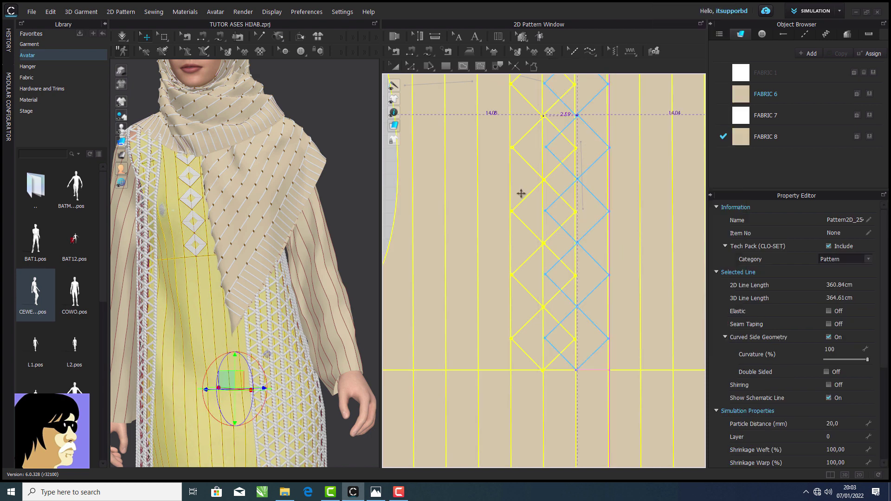
pyautogui.click(479, 116)
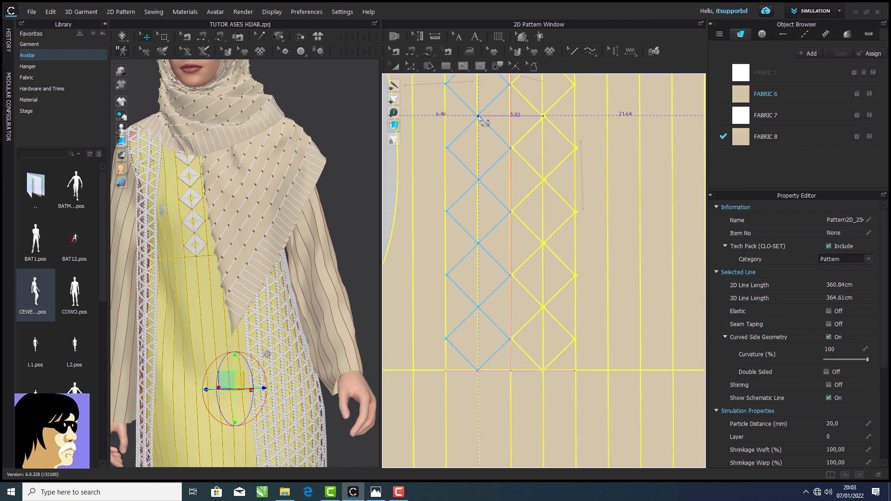
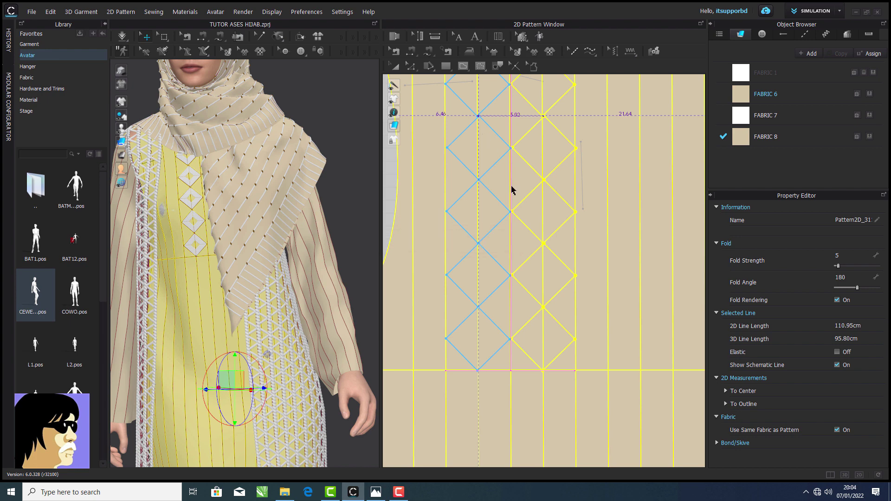
pyautogui.click(397, 188)
pyautogui.scroll(-3, 396, 189)
pyautogui.moveTo(397, 189); pyautogui.dragTo(450, 199, button='middle')
pyautogui.scroll(-3, 450, 200)
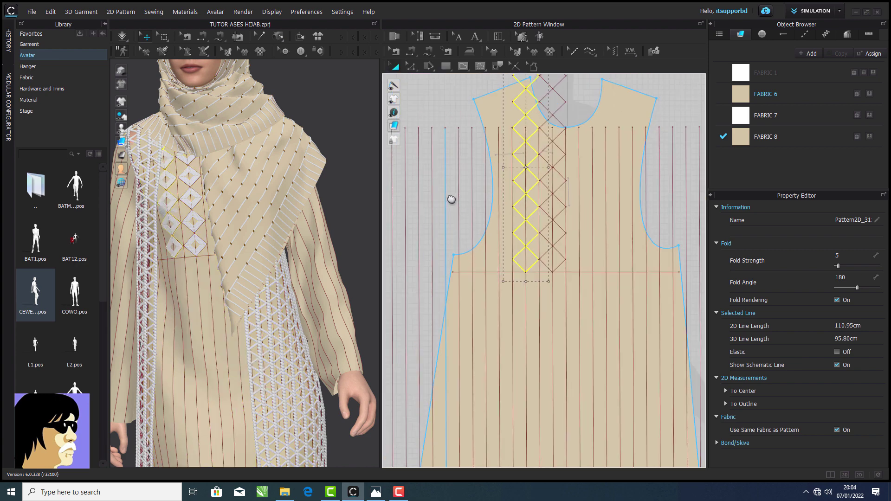
pyautogui.scroll(3, 450, 199)
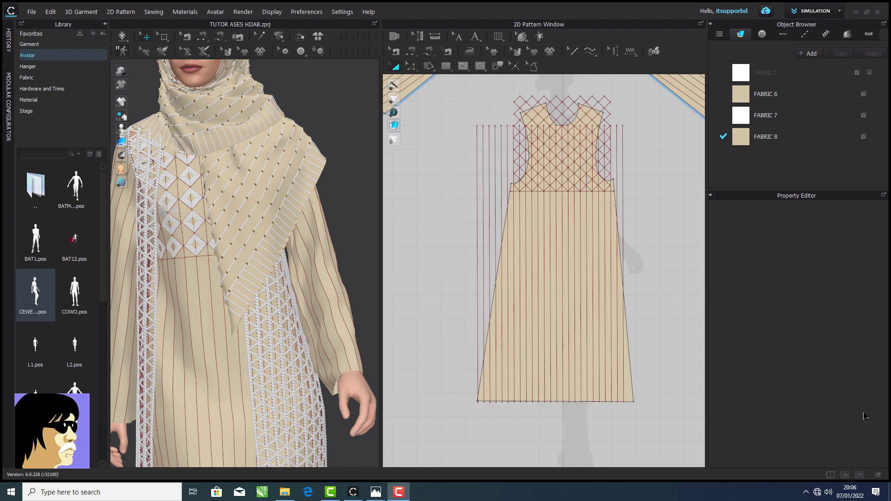
# Select all vertical stripe lines of the front panel and move them down below the diamond-covered bodice.
pyautogui.click(624, 365)
pyautogui.keyDown('shift'); pyautogui.click(618, 369); pyautogui.keyUp('shift')
pyautogui.keyDown('shift'); pyautogui.click(611, 373); pyautogui.keyUp('shift')
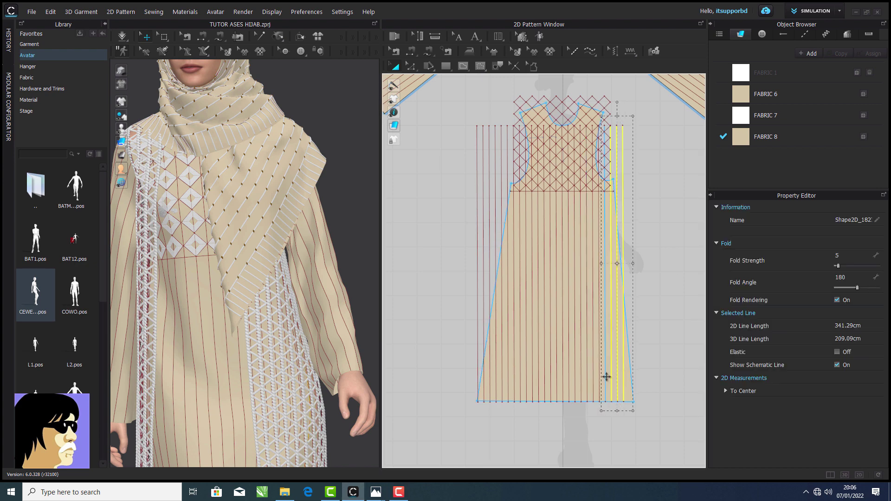
pyautogui.scroll(2, 606, 377)
pyautogui.keyDown('shift'); pyautogui.click(605, 378); pyautogui.keyUp('shift')
pyautogui.keyDown('shift'); pyautogui.click(597, 382); pyautogui.keyUp('shift')
pyautogui.keyDown('shift'); pyautogui.click(589, 384); pyautogui.keyUp('shift')
pyautogui.keyDown('shift'); pyautogui.click(582, 385); pyautogui.keyUp('shift')
pyautogui.keyDown('shift'); pyautogui.click(574, 386); pyautogui.keyUp('shift')
pyautogui.keyDown('shift'); pyautogui.click(565, 388); pyautogui.keyUp('shift')
pyautogui.keyDown('shift'); pyautogui.click(557, 388); pyautogui.keyUp('shift')
pyautogui.keyDown('shift'); pyautogui.click(550, 388); pyautogui.keyUp('shift')
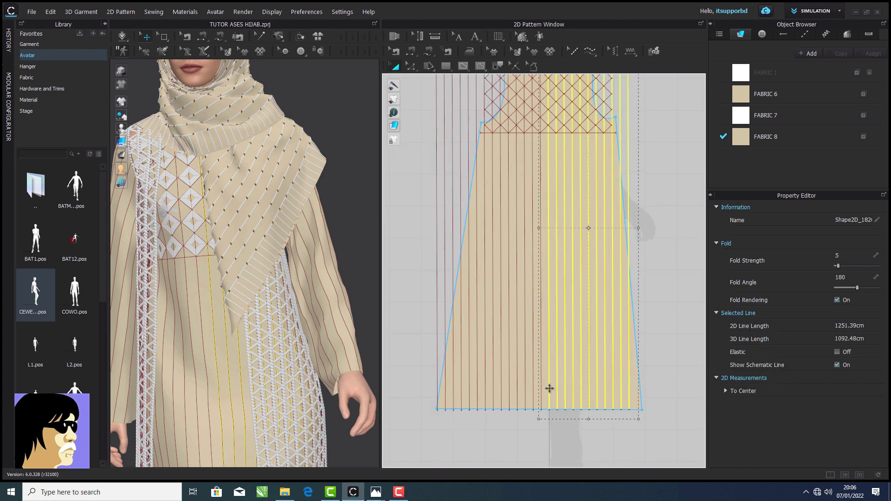
pyautogui.keyDown('shift'); pyautogui.click(541, 388); pyautogui.keyUp('shift')
pyautogui.keyDown('shift'); pyautogui.click(533, 388); pyautogui.keyUp('shift')
pyautogui.keyDown('shift'); pyautogui.click(524, 388); pyautogui.keyUp('shift')
pyautogui.keyDown('shift'); pyautogui.click(516, 388); pyautogui.keyUp('shift')
pyautogui.keyDown('shift'); pyautogui.click(509, 390); pyautogui.keyUp('shift')
pyautogui.keyDown('shift'); pyautogui.click(501, 390); pyautogui.keyUp('shift')
pyautogui.keyDown('shift'); pyautogui.click(493, 390); pyautogui.keyUp('shift')
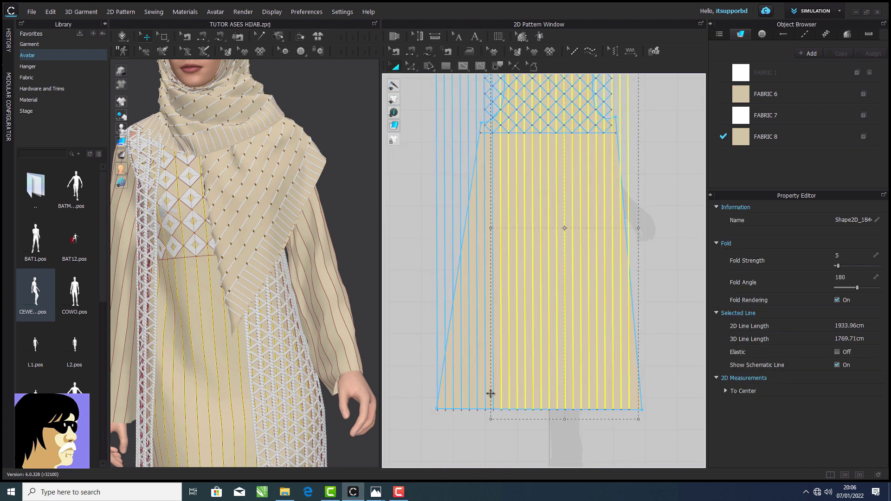
pyautogui.keyDown('shift'); pyautogui.click(485, 393); pyautogui.keyUp('shift')
pyautogui.keyDown('shift'); pyautogui.click(477, 394); pyautogui.keyUp('shift')
pyautogui.keyDown('shift'); pyautogui.click(468, 393); pyautogui.keyUp('shift')
pyautogui.keyDown('shift'); pyautogui.click(461, 392); pyautogui.keyUp('shift')
pyautogui.keyDown('shift'); pyautogui.click(453, 391); pyautogui.keyUp('shift')
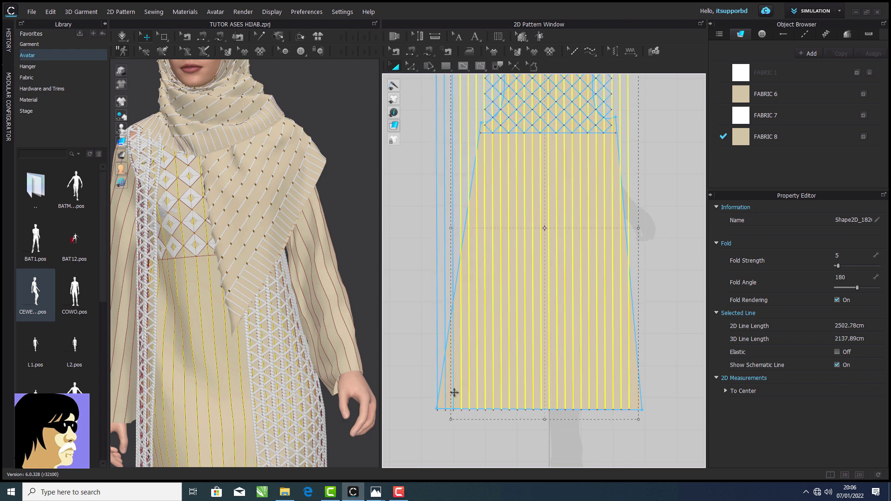
pyautogui.keyDown('shift'); pyautogui.click(445, 392); pyautogui.keyUp('shift')
pyautogui.keyDown('shift'); pyautogui.click(437, 363); pyautogui.keyUp('shift')
pyautogui.scroll(-4, 437, 364)
pyautogui.moveTo(470, 343); pyautogui.dragTo(475, 385)
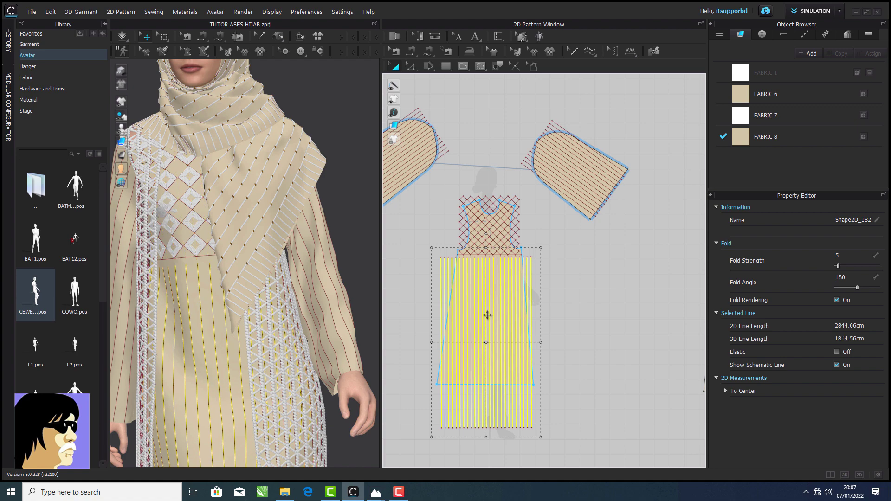
# Align the top ends of the moved stripe lines with the horizontal waist line and the lowest diamond tips.
pyautogui.scroll(-3, 487, 314)
pyautogui.scroll(5, 493, 320)
pyautogui.scroll(5, 492, 267)
pyautogui.moveTo(496, 249); pyautogui.dragTo(530, 316, button='middle')
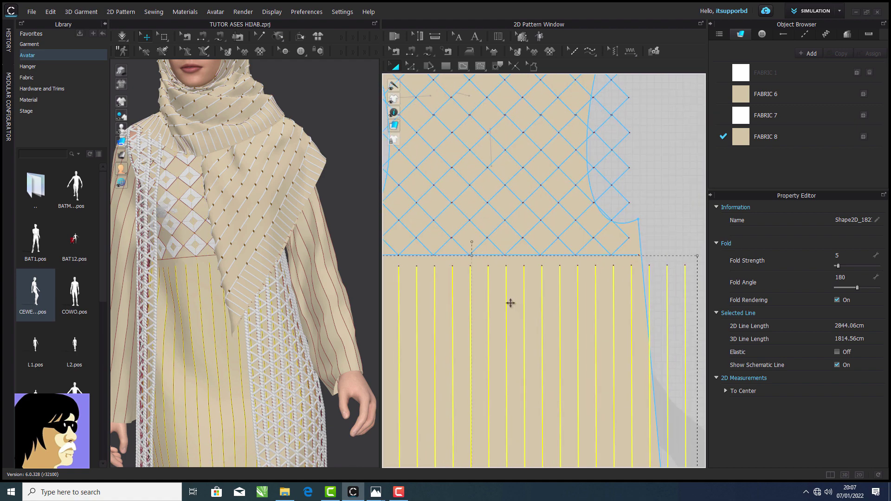
pyautogui.moveTo(511, 304); pyautogui.dragTo(509, 293)
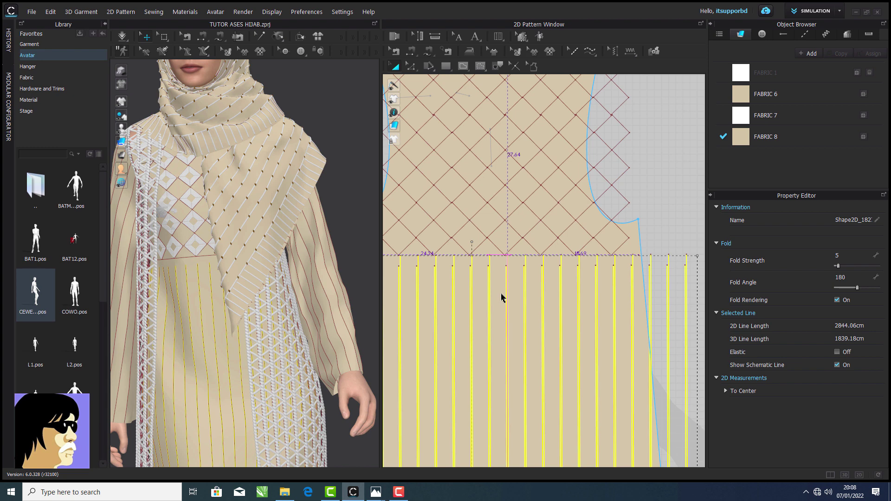
pyautogui.scroll(5, 502, 298)
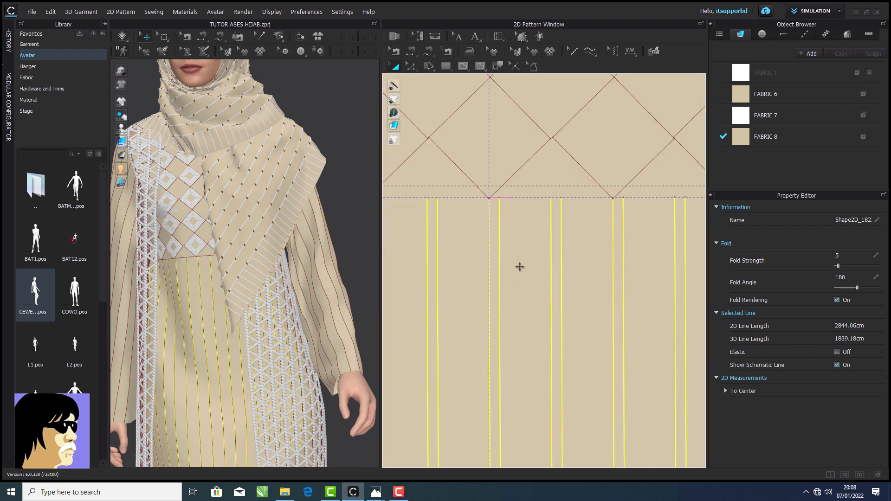
pyautogui.scroll(-5, 520, 266)
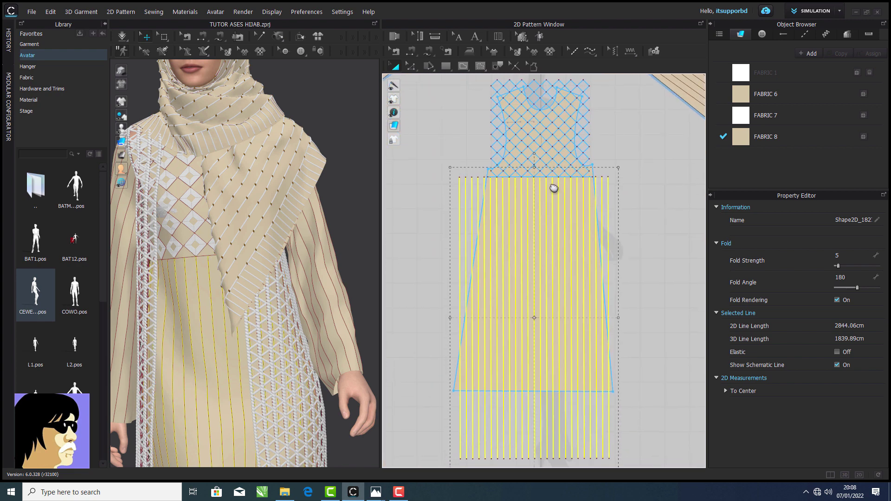
# Lock all pattern outlines and apply Default Topstitch Copy 2 to the vertical stripe lines of the front skirt.
pyautogui.click(590, 51)
pyautogui.rightClick(664, 180)
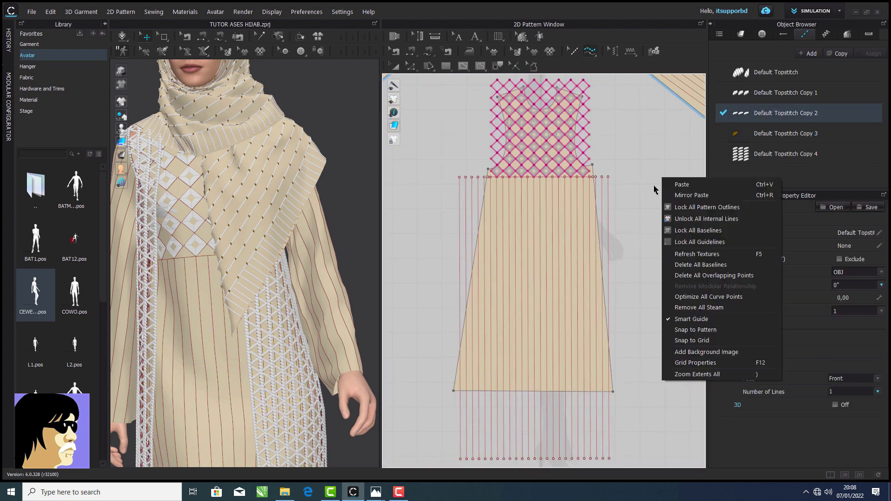
pyautogui.click(678, 210)
pyautogui.moveTo(532, 419); pyautogui.dragTo(477, 436)
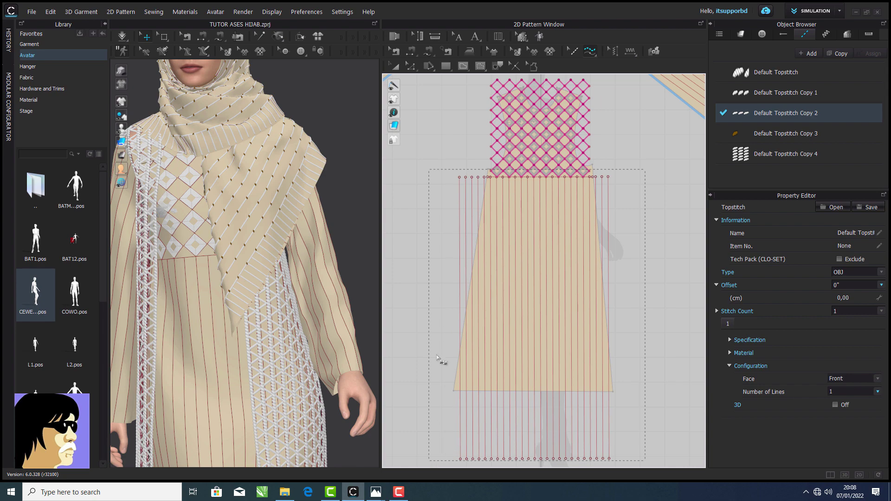
pyautogui.moveTo(436, 355); pyautogui.dragTo(437, 354)
pyautogui.scroll(5, 206, 342)
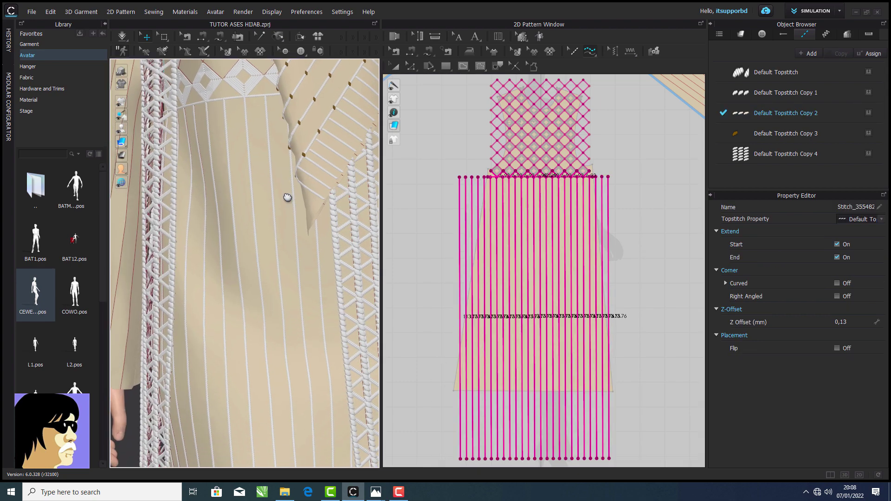
# Apply Default Topstitch Copy 3 over the same vertical stripe lines of the front skirt.
pyautogui.click(677, 177)
pyautogui.scroll(-2, 652, 222)
pyautogui.moveTo(652, 222); pyautogui.dragTo(643, 177, button='middle')
pyautogui.moveTo(625, 136); pyautogui.dragTo(479, 370)
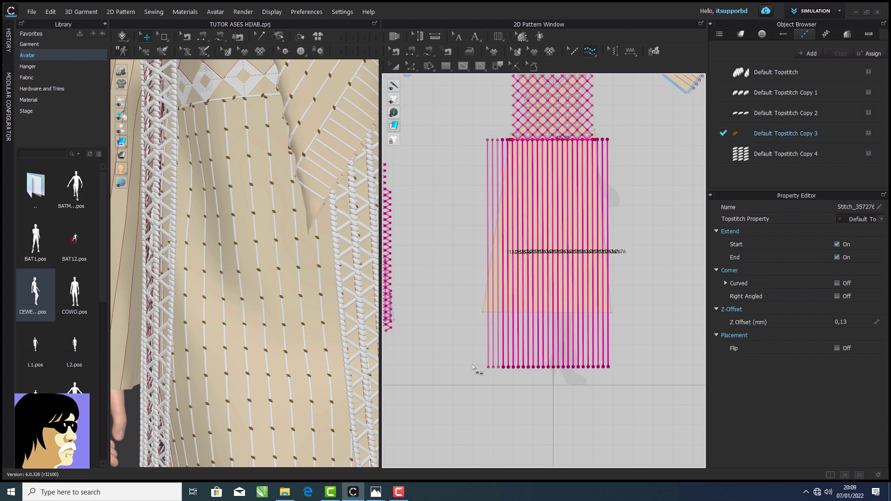
# Apply Default Topstitch Copy 2 and Default Topstitch Copy 3 to the stripe lines of the sleeve pattern above the side panels.
pyautogui.scroll(-1, 363, 267)
pyautogui.moveTo(362, 267); pyautogui.dragTo(381, 281, button='middle')
pyautogui.moveTo(470, 205); pyautogui.dragTo(581, 385, button='middle')
pyautogui.moveTo(643, 101); pyautogui.dragTo(452, 256)
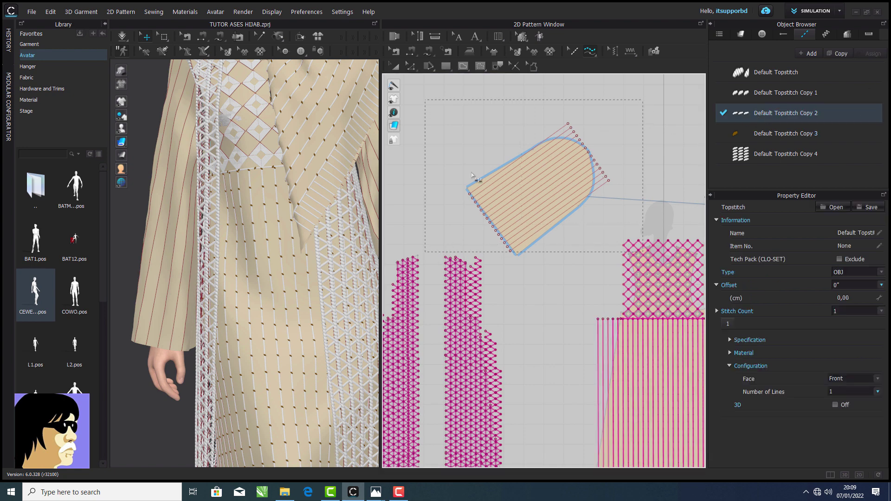
pyautogui.moveTo(323, 167); pyautogui.dragTo(252, 172, button='middle')
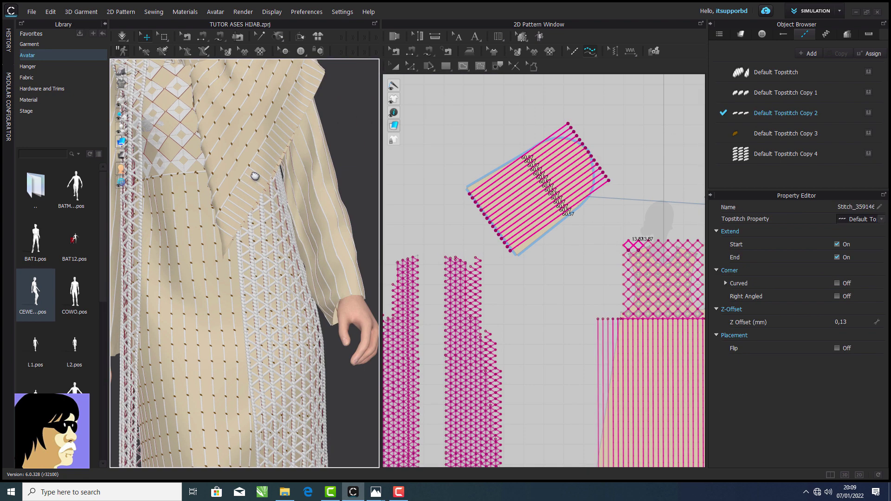
pyautogui.moveTo(628, 113); pyautogui.dragTo(450, 253)
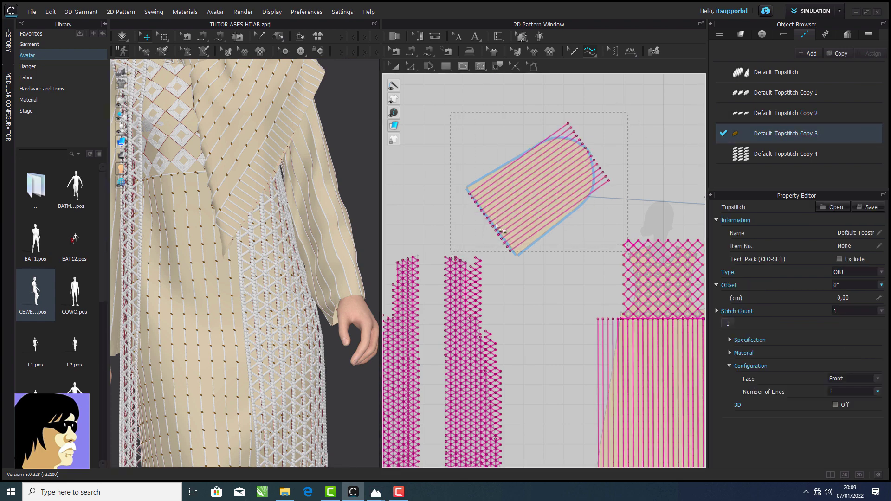
pyautogui.moveTo(363, 207); pyautogui.dragTo(432, 203, button='middle')
# Select and copy the vertical column of diamonds at the centre of the front bodice.
pyautogui.click(395, 67)
pyautogui.scroll(-5, 504, 145)
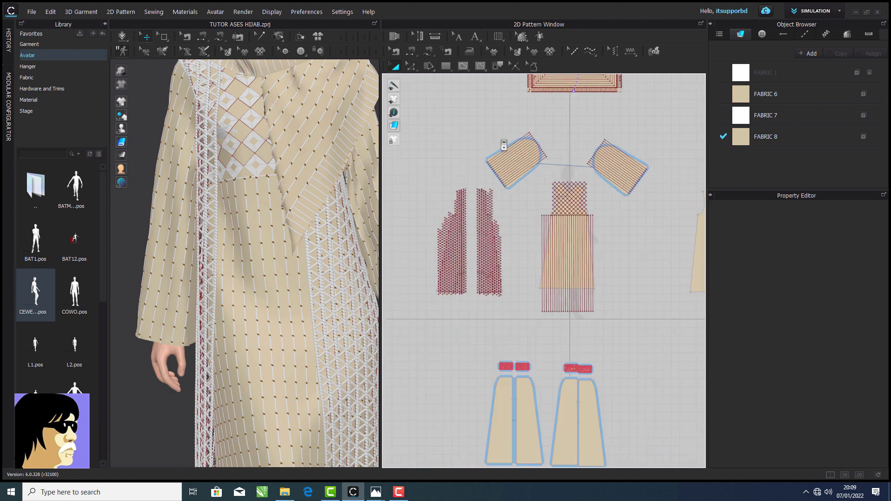
pyautogui.scroll(6, 551, 185)
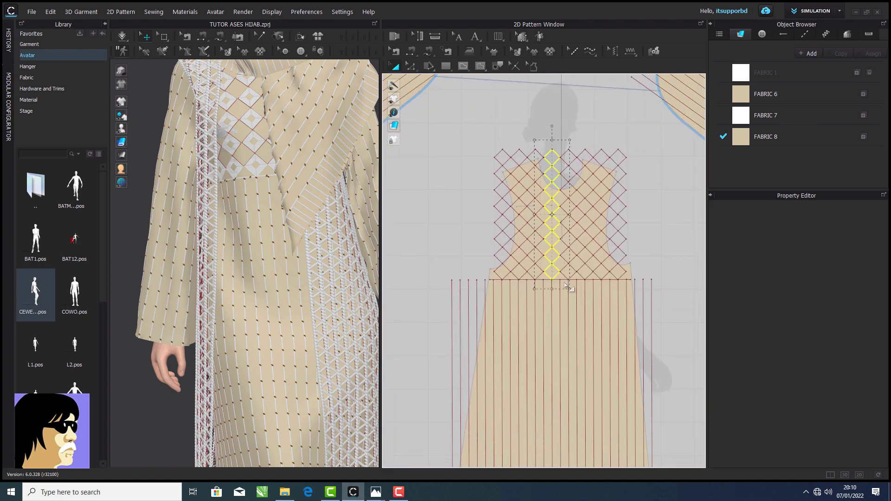
pyautogui.click(553, 229)
pyautogui.moveTo(471, 176); pyautogui.dragTo(549, 305, button='middle')
pyautogui.click(548, 305)
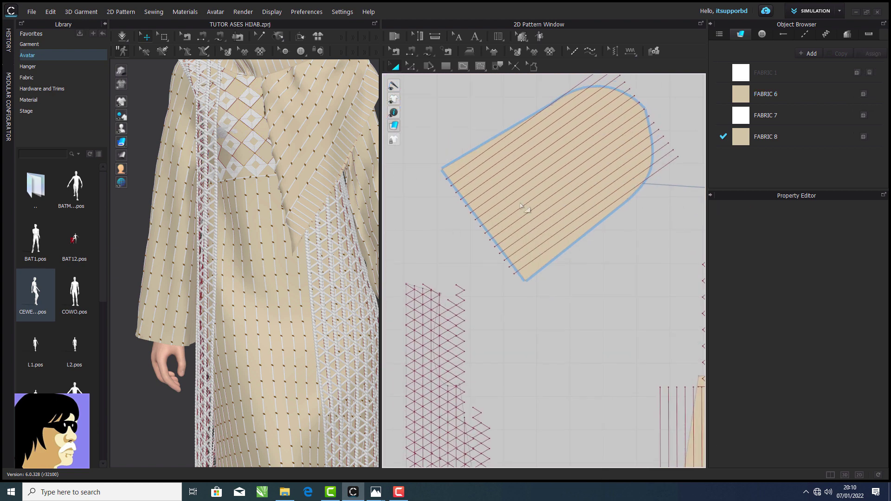
# Paste the diamond column onto the sleeve pattern above the side panels and rotate it to follow the sleeve stripes.
pyautogui.rightClick(529, 192)
pyautogui.click(546, 234)
pyautogui.moveTo(519, 201); pyautogui.dragTo(517, 198)
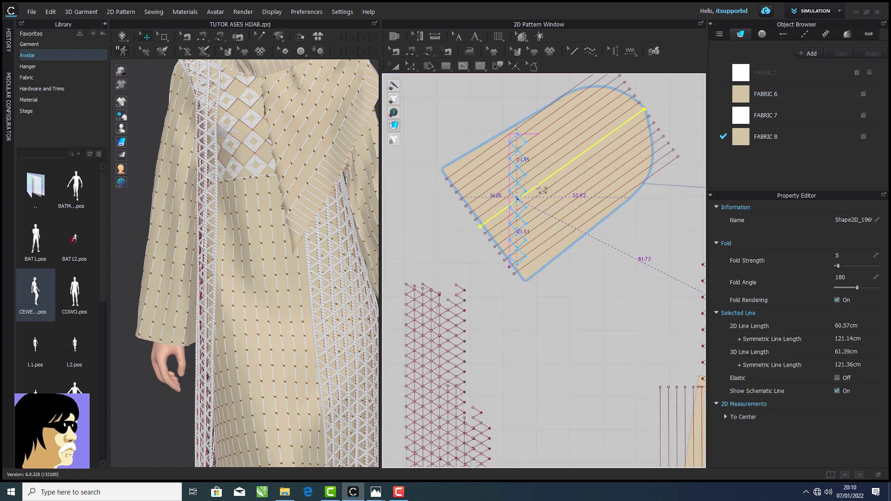
pyautogui.click(538, 186)
pyautogui.moveTo(517, 110); pyautogui.dragTo(578, 155)
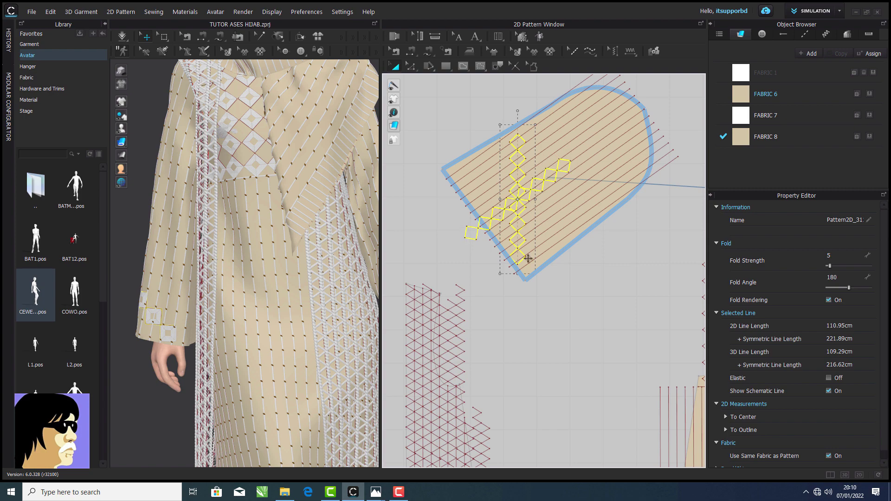
# Move the rotated diamond row along the sleeve stripes until it overhangs the cuff edge.
pyautogui.scroll(-2, 305, 195)
pyautogui.moveTo(304, 195); pyautogui.dragTo(369, 194, button='right')
pyautogui.scroll(4, 499, 203)
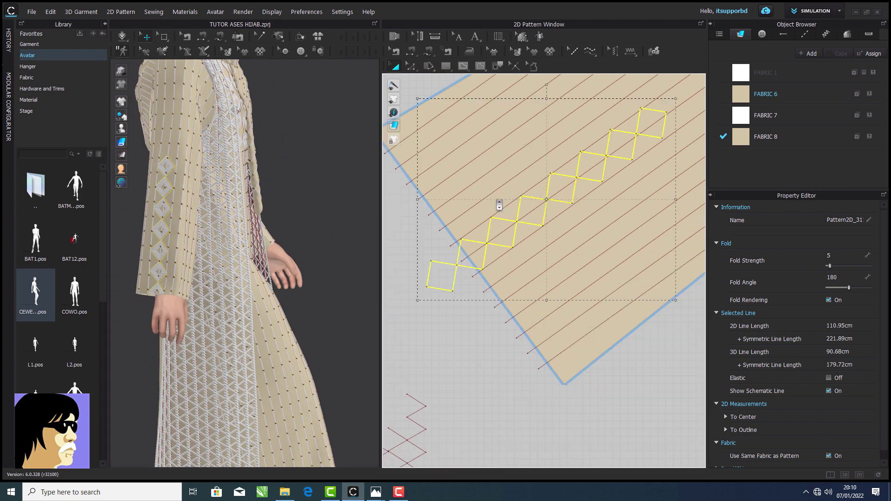
pyautogui.hotkey('ctrl', 'v')
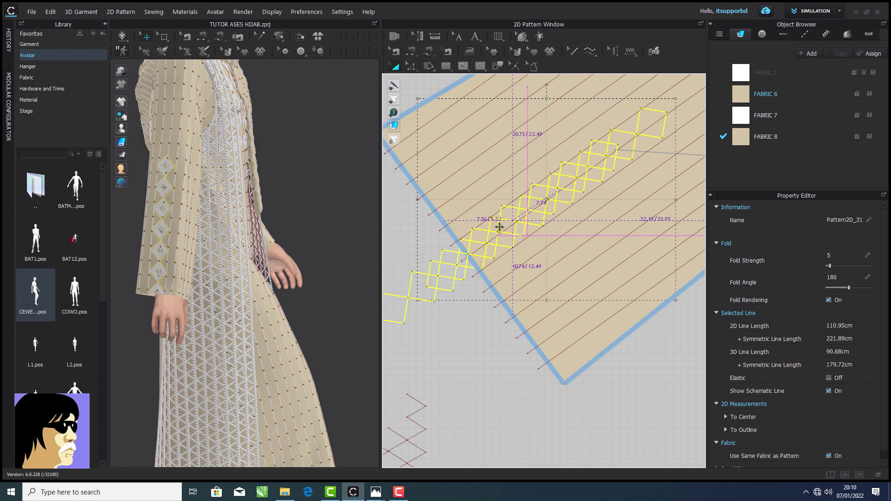
pyautogui.click(499, 227)
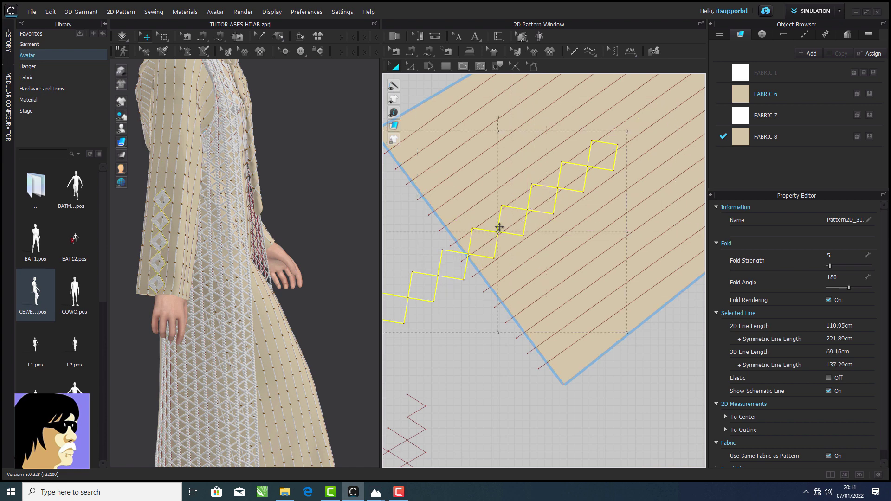
# Delete the diamonds that extend beyond the sleeve's cuff edge.
pyautogui.scroll(-5, 500, 227)
pyautogui.moveTo(422, 229); pyautogui.dragTo(490, 274)
pyautogui.rightClick(479, 271)
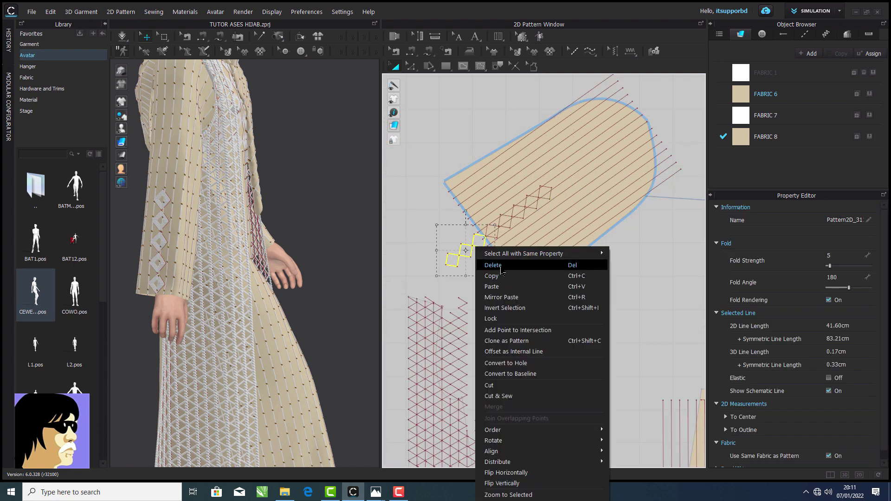
pyautogui.click(501, 268)
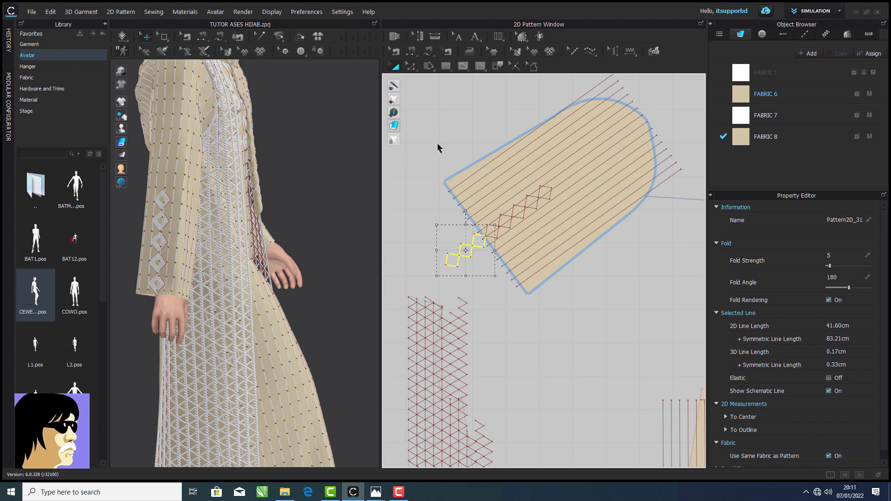
pyautogui.press('Delete')
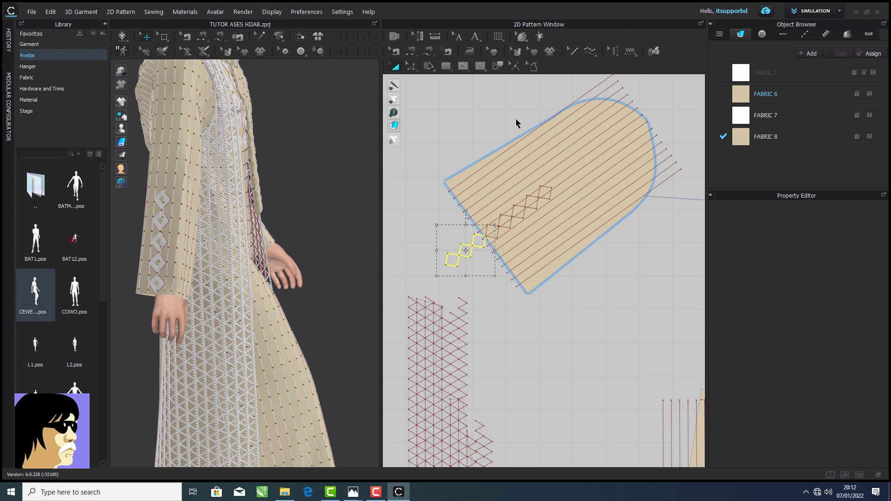
pyautogui.press('Delete')
# Select and copy the remaining row of five diamonds on the sleeve.
pyautogui.moveTo(558, 249); pyautogui.dragTo(558, 250)
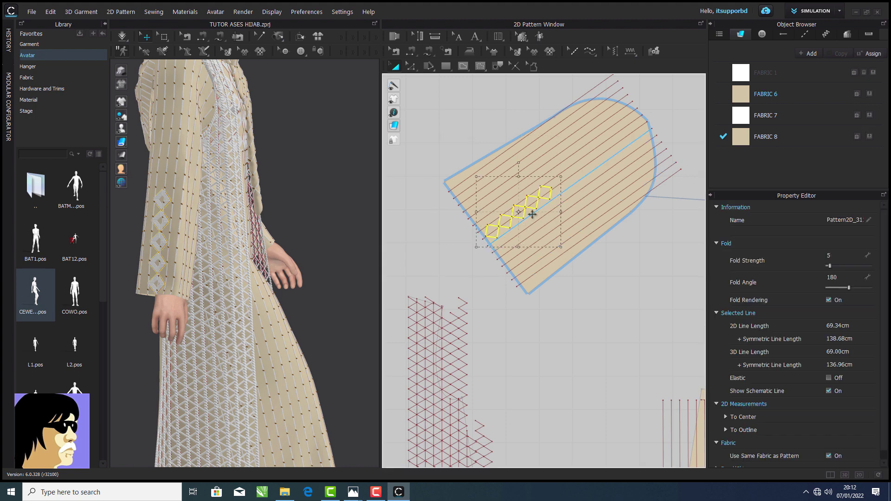
pyautogui.rightClick(532, 213)
pyautogui.moveTo(429, 127); pyautogui.dragTo(577, 266)
pyautogui.rightClick(531, 205)
pyautogui.rightClick(489, 235)
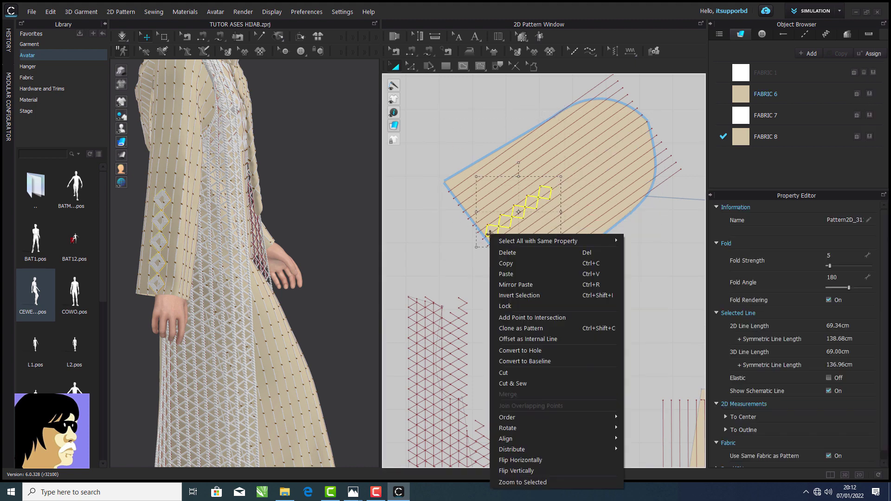
pyautogui.click(495, 263)
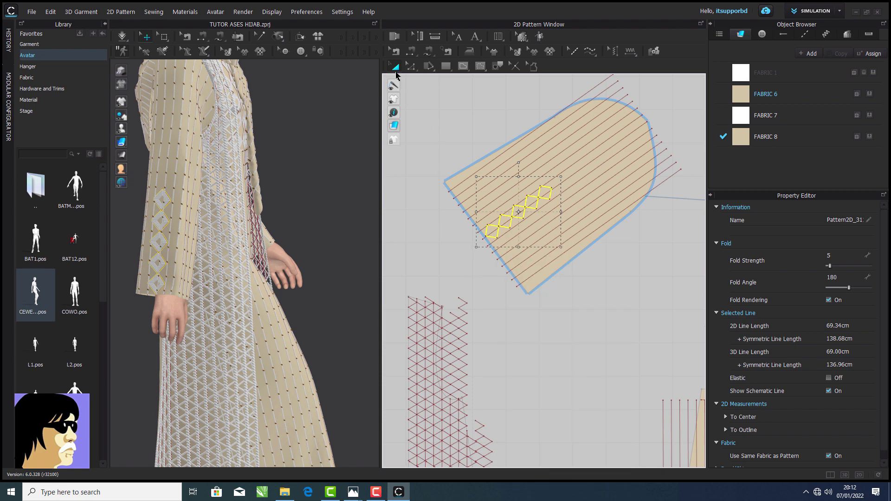
# Paste a second diamond row directly beside the first, with the diamond corners touching along the cuff.
pyautogui.click(396, 71)
pyautogui.scroll(5, 500, 171)
pyautogui.scroll(-5, 520, 175)
pyautogui.scroll(3, 544, 169)
pyautogui.moveTo(545, 169); pyautogui.dragTo(558, 272, button='middle')
pyautogui.rightClick(466, 249)
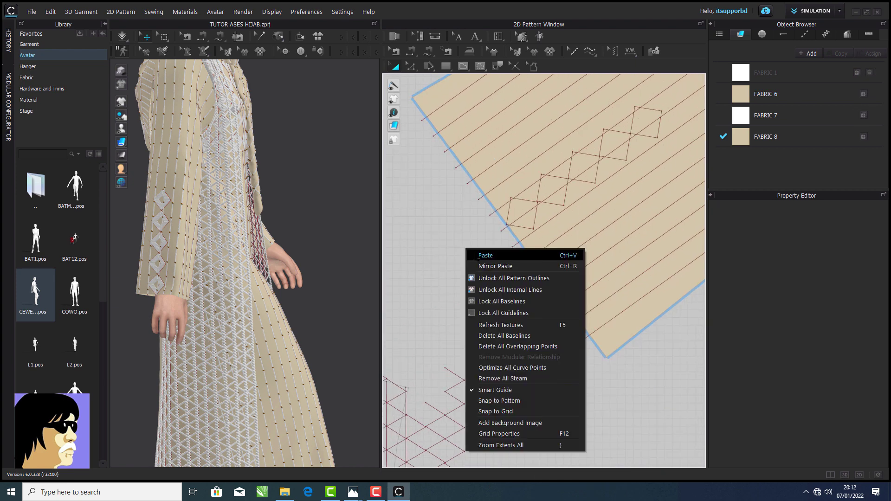
pyautogui.click(479, 255)
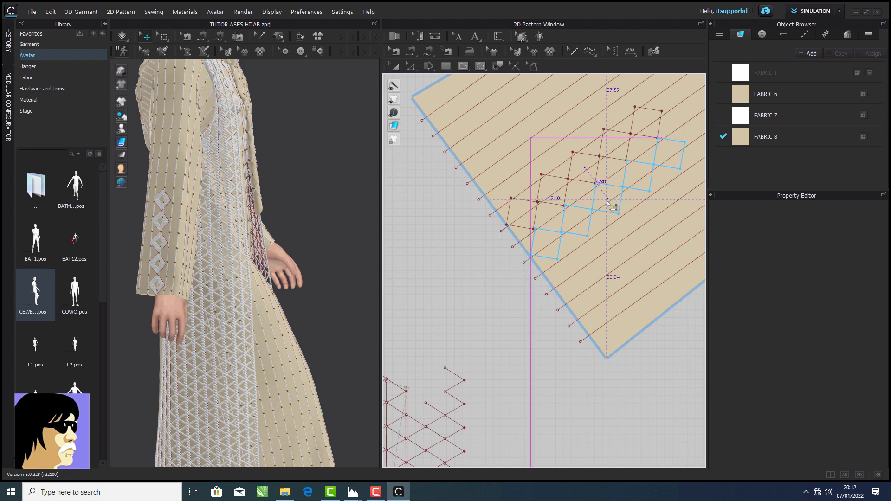
pyautogui.click(608, 203)
# Select both diamond rows and nudge them together into line with the cuff edge.
pyautogui.moveTo(489, 255); pyautogui.dragTo(444, 280, button='middle')
pyautogui.moveTo(423, 306); pyautogui.dragTo(675, 116)
pyautogui.scroll(3, 646, 161)
pyautogui.moveTo(647, 161); pyautogui.dragTo(643, 202, button='middle')
pyautogui.moveTo(481, 130); pyautogui.dragTo(486, 131)
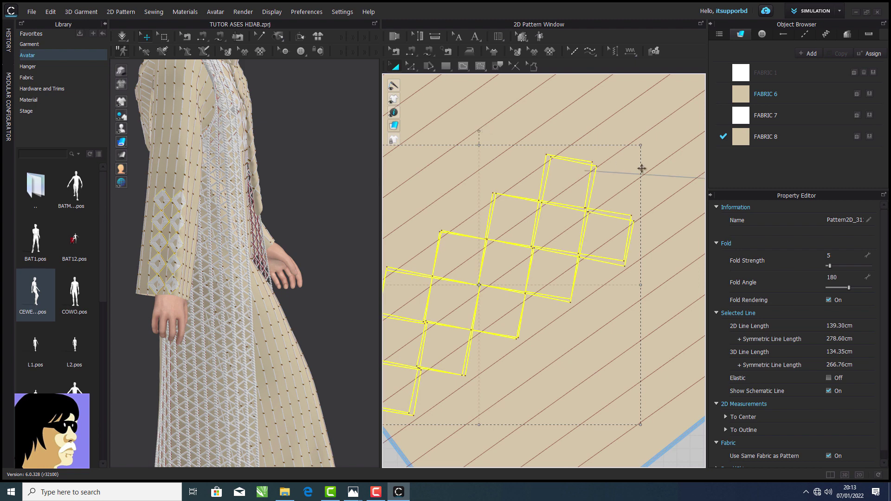
pyautogui.moveTo(642, 168); pyautogui.dragTo(641, 169)
pyautogui.scroll(-4, 641, 176)
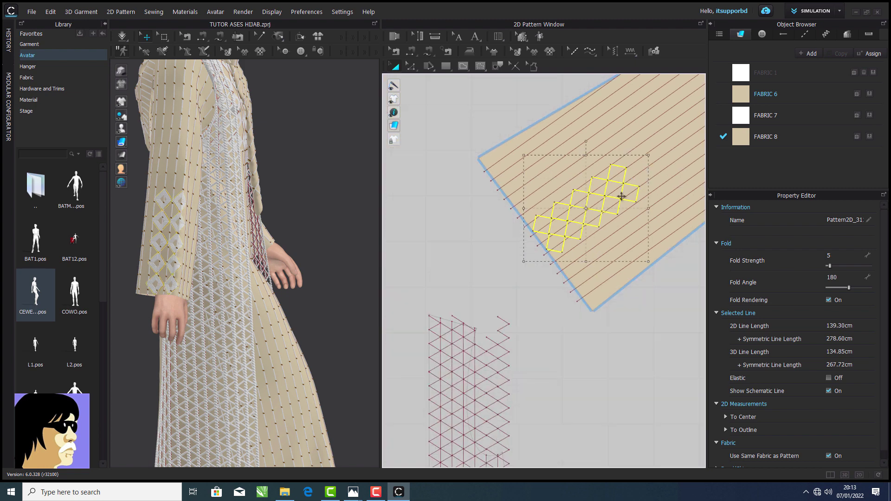
# Paste a copy of the two-row diamond block beside the existing rows, toward the sleeve's lower corner.
pyautogui.hotkey('ctrl', 'v')
pyautogui.scroll(2, 614, 251)
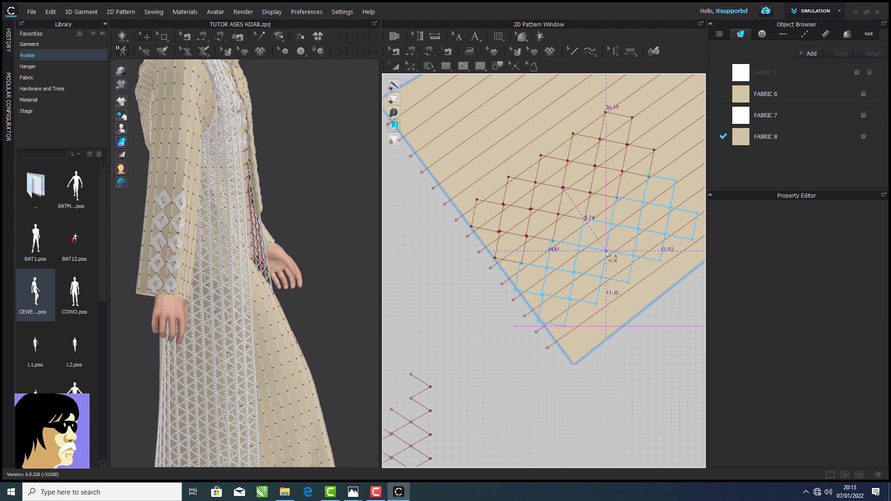
pyautogui.click(608, 254)
pyautogui.click(450, 319)
pyautogui.scroll(-2, 414, 175)
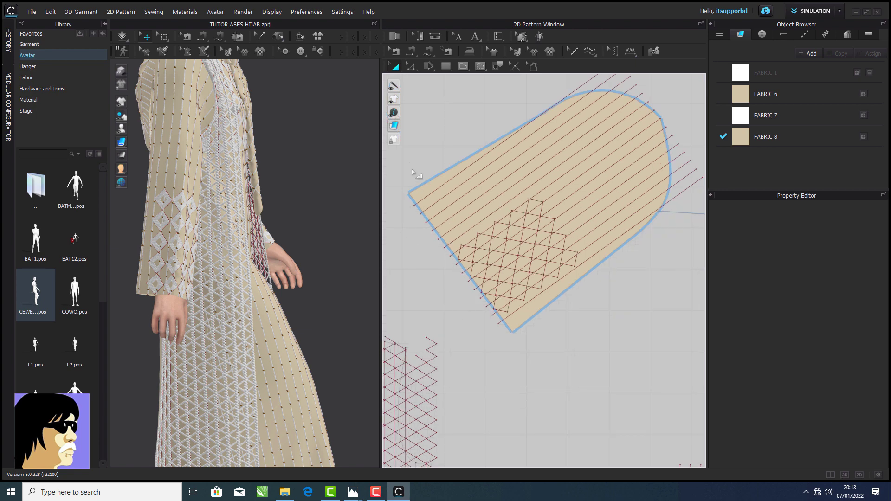
# Select the four-row diamond block and nudge it slightly so its outer corners meet the cuff edge.
pyautogui.click(503, 266)
pyautogui.scroll(5, 474, 251)
pyautogui.moveTo(429, 287); pyautogui.dragTo(437, 293)
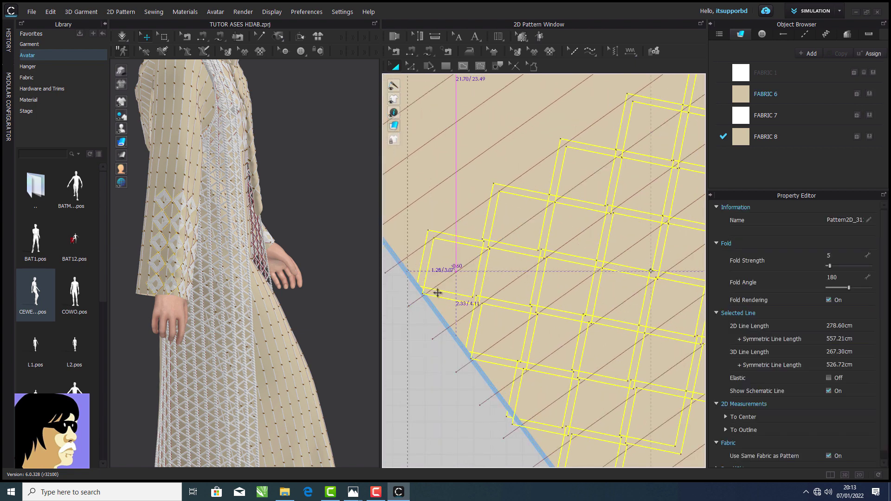
pyautogui.scroll(-5, 437, 293)
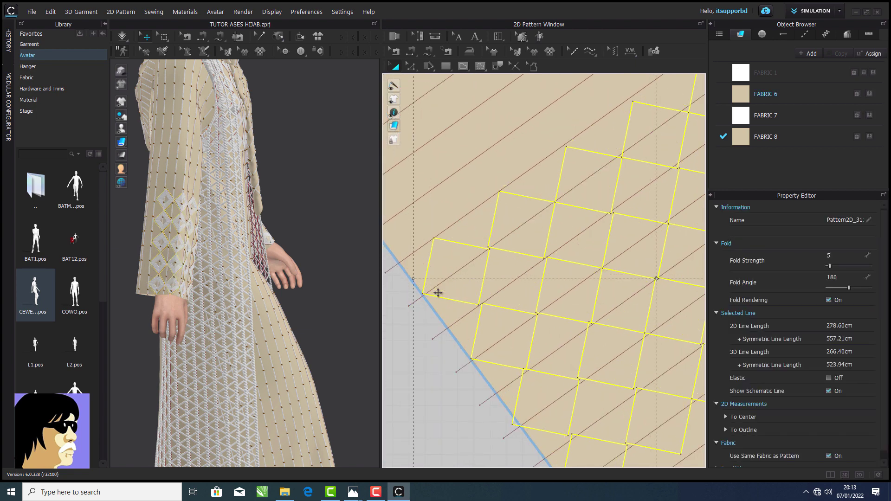
# Copy the four-row diamond block and paste it against the upper rows to cover the rest of the cuff.
pyautogui.moveTo(438, 293); pyautogui.dragTo(500, 282, button='middle')
pyautogui.rightClick(500, 283)
pyautogui.click(507, 46)
pyautogui.rightClick(500, 106)
pyautogui.click(519, 113)
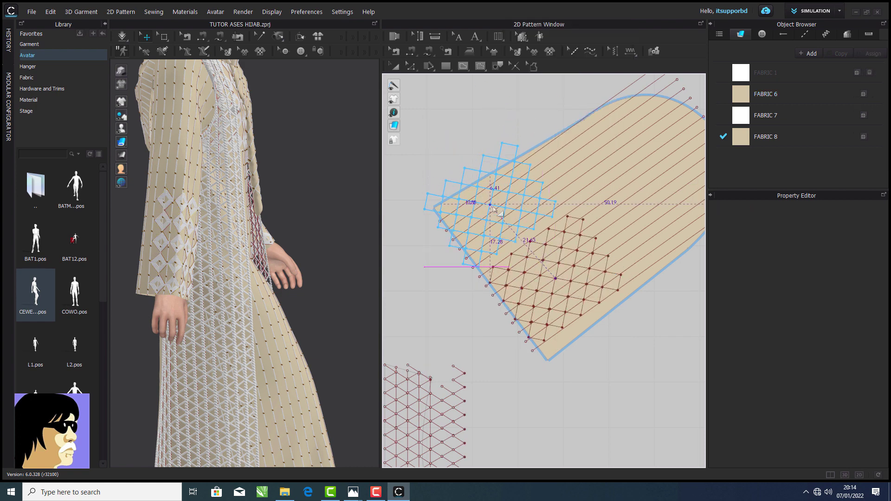
pyautogui.scroll(6, 549, 188)
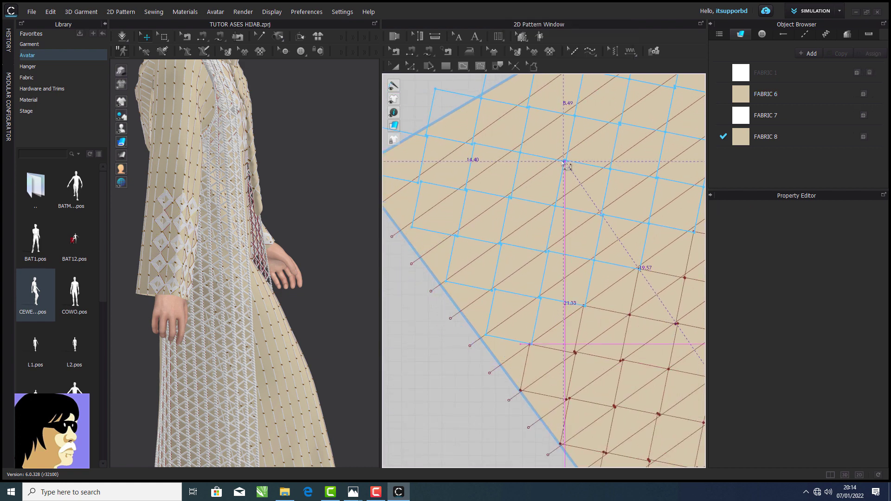
pyautogui.click(564, 162)
pyautogui.scroll(-5, 541, 179)
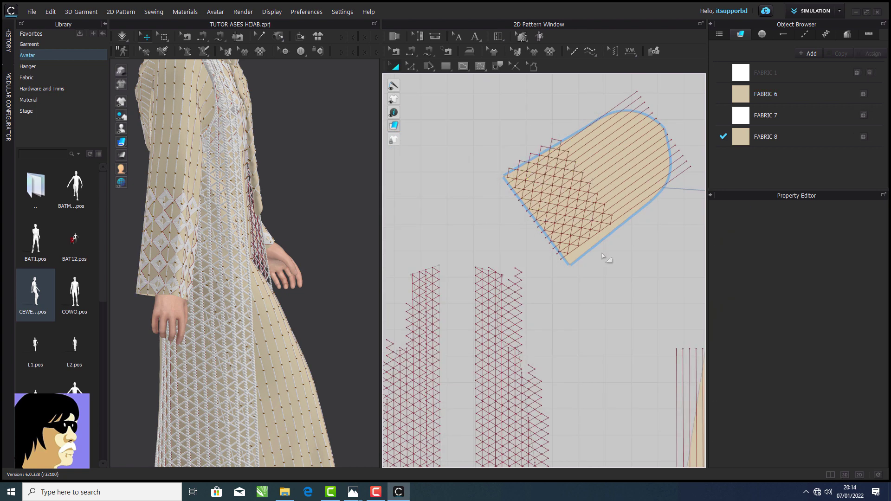
# Select all diamond and stripe lines on the sleeve and shift them inward so their ends sit on the cuff edge.
pyautogui.moveTo(488, 274); pyautogui.dragTo(472, 284)
pyautogui.click(499, 105)
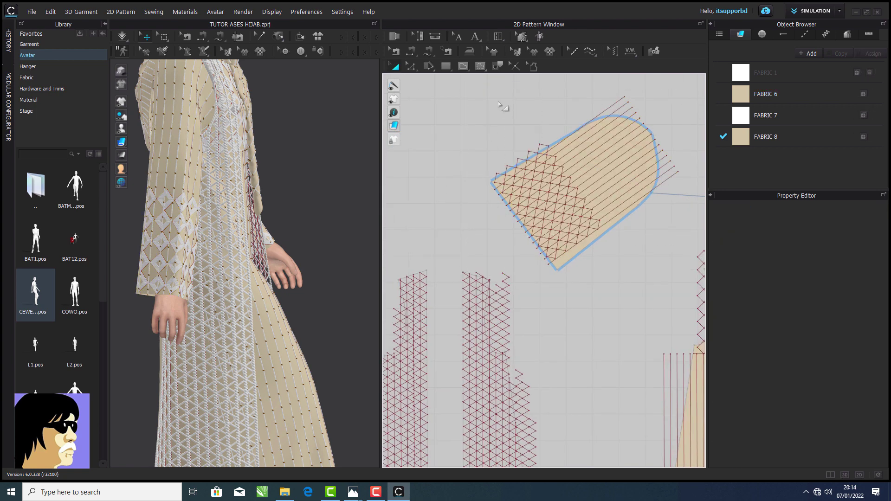
pyautogui.moveTo(711, 274); pyautogui.dragTo(708, 269)
pyautogui.scroll(4, 641, 241)
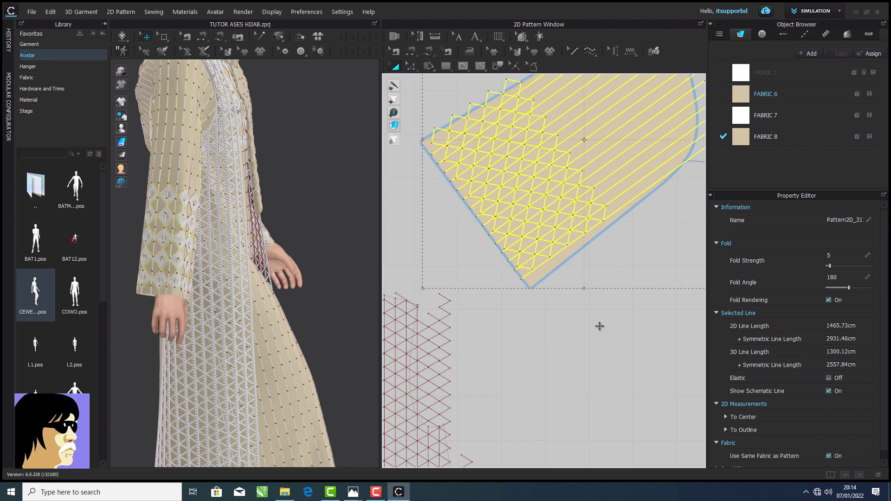
pyautogui.click(600, 330)
pyautogui.scroll(-2, 580, 310)
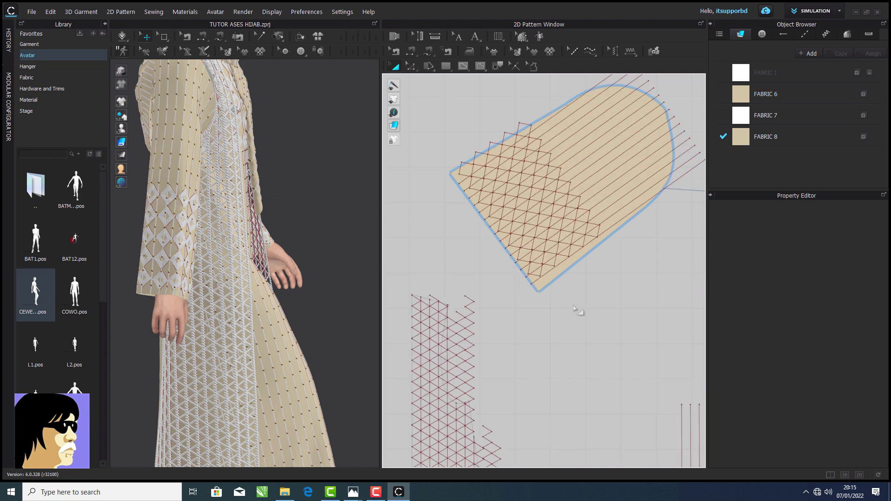
# Select both sleeve patterns and assign a new separate fabric to them.
pyautogui.moveTo(360, 263); pyautogui.dragTo(315, 283, button='right')
pyautogui.scroll(-3, 321, 315)
pyautogui.scroll(4, 280, 245)
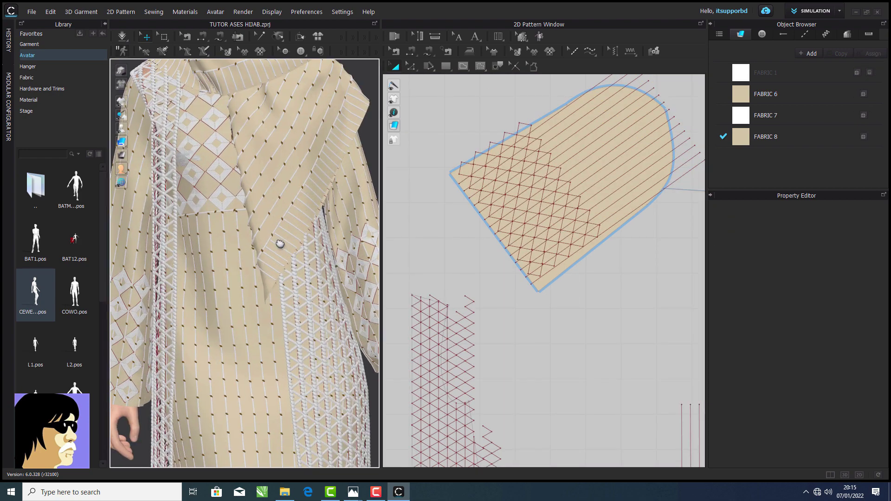
pyautogui.scroll(-5, 277, 247)
pyautogui.scroll(2, 329, 226)
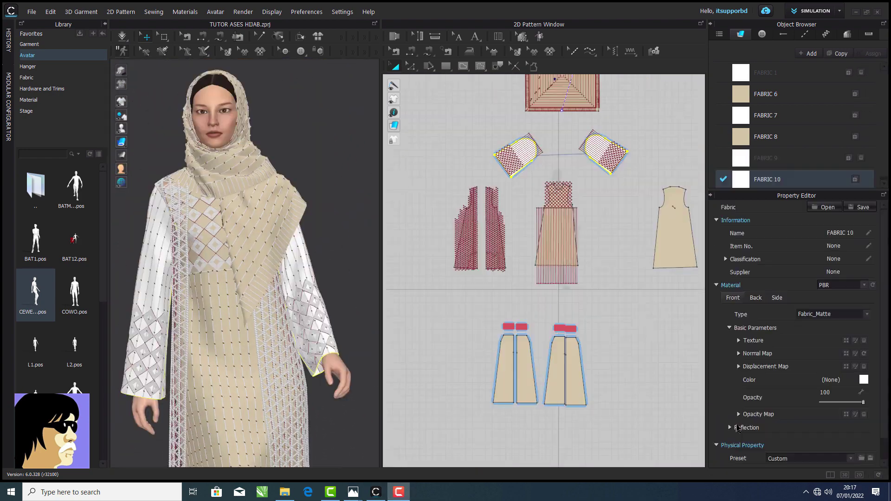
pyautogui.click(604, 153)
pyautogui.click(802, 186)
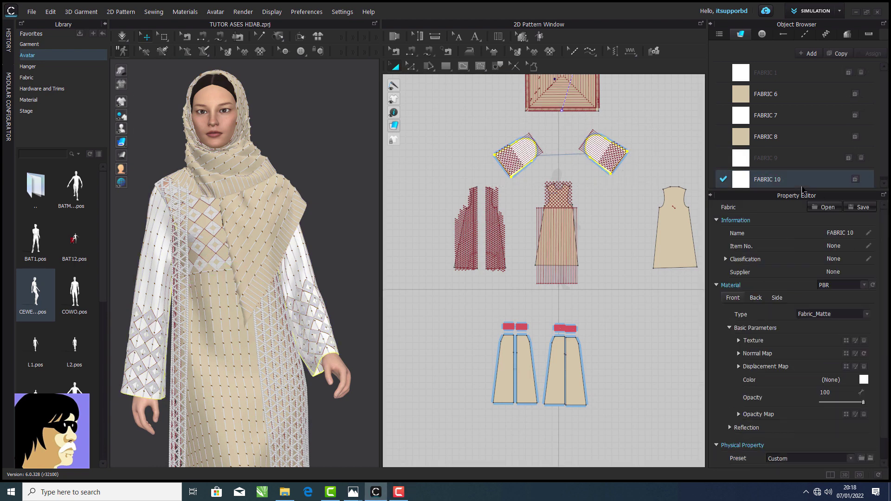
pyautogui.moveTo(661, 131); pyautogui.dragTo(473, 180)
pyautogui.rightClick(518, 157)
pyautogui.click(548, 19)
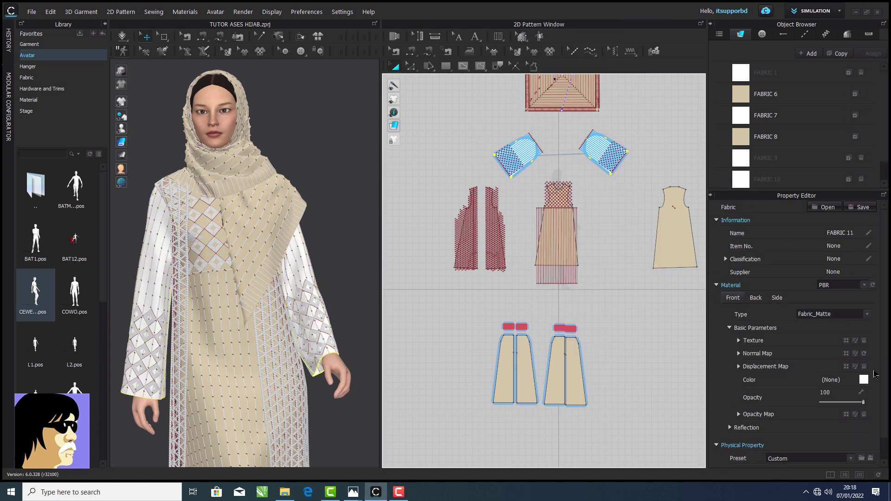
# Set the new sleeve fabric's color to the beige sampled from the FABRIC 8 swatch.
pyautogui.click(862, 384)
pyautogui.click(863, 380)
pyautogui.click(268, 160)
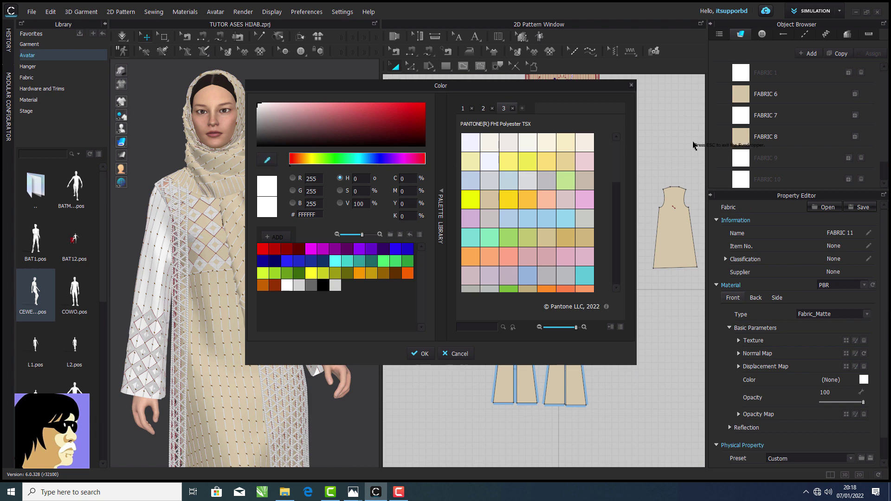
pyautogui.click(742, 138)
pyautogui.click(423, 352)
# Change the sleeve fabric's type to Fabric_Silk/Satin and lower its opacity to 51.
pyautogui.click(868, 316)
pyautogui.click(841, 341)
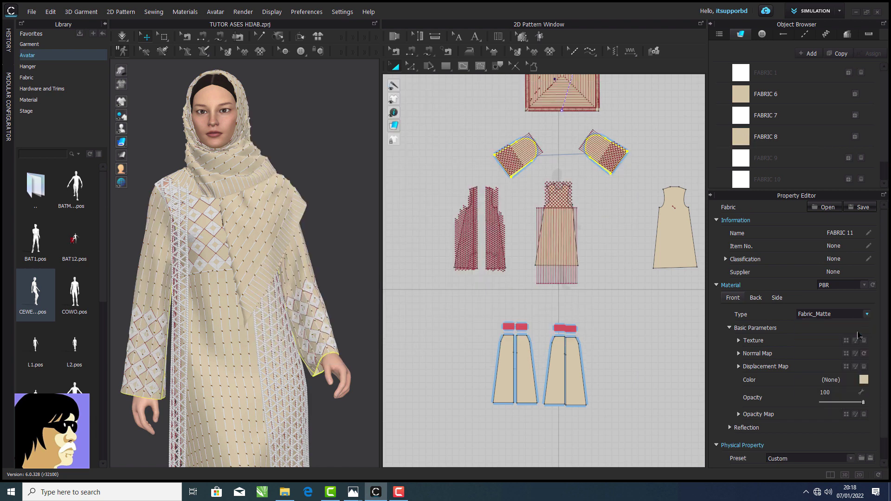
pyautogui.moveTo(864, 403); pyautogui.dragTo(840, 404)
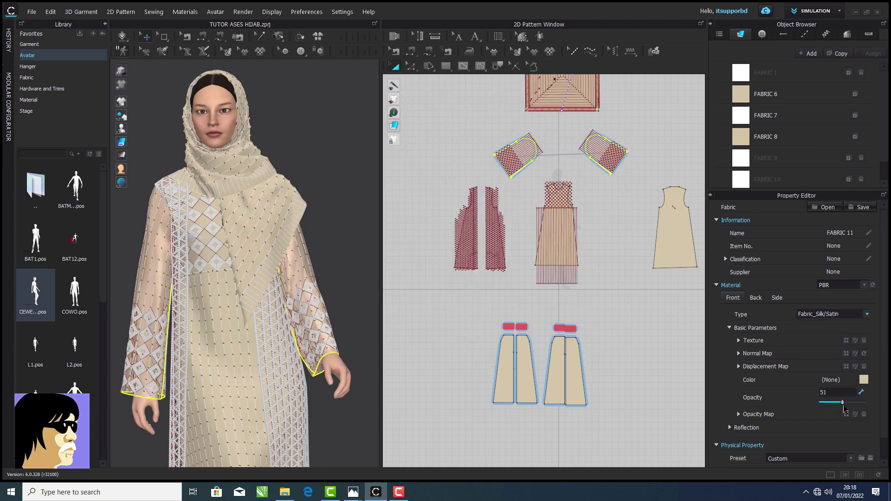
# Change the hijab's FABRIC 8 type to Fabric_Silk/Satin and lower its opacity to 57.
pyautogui.scroll(4, 597, 149)
pyautogui.click(558, 205)
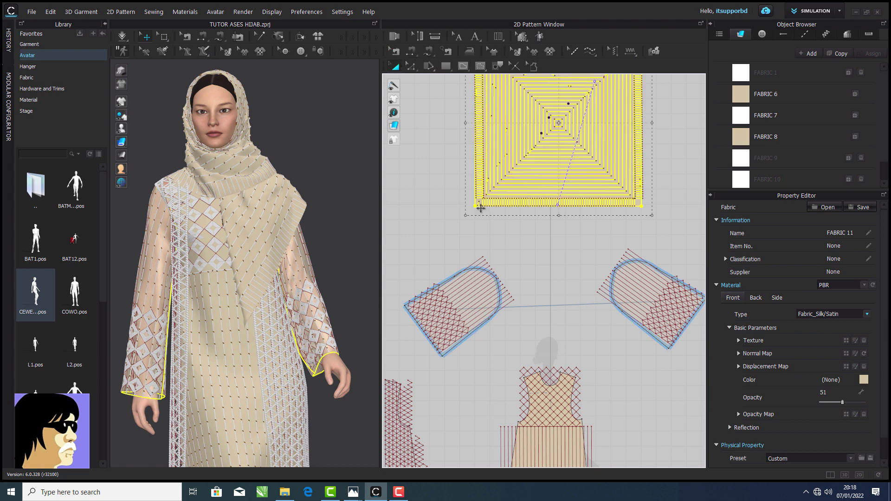
pyautogui.click(792, 139)
pyautogui.click(867, 314)
pyautogui.click(822, 339)
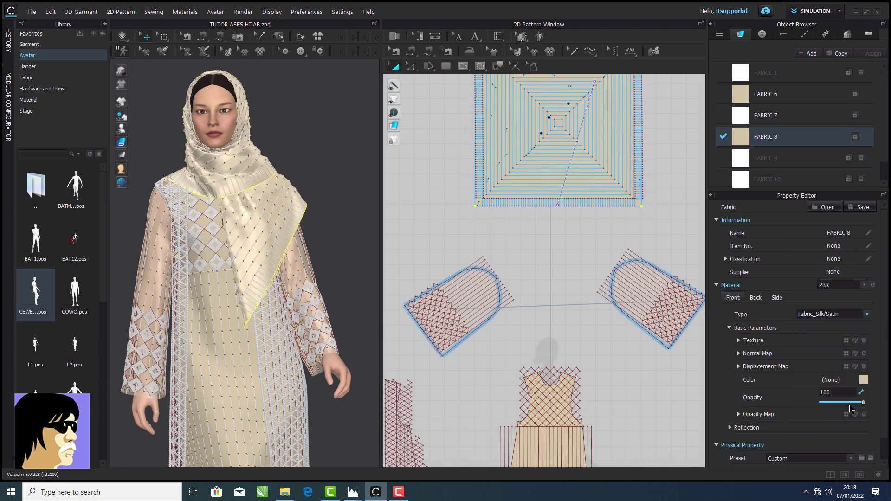
pyautogui.moveTo(854, 403); pyautogui.dragTo(849, 406)
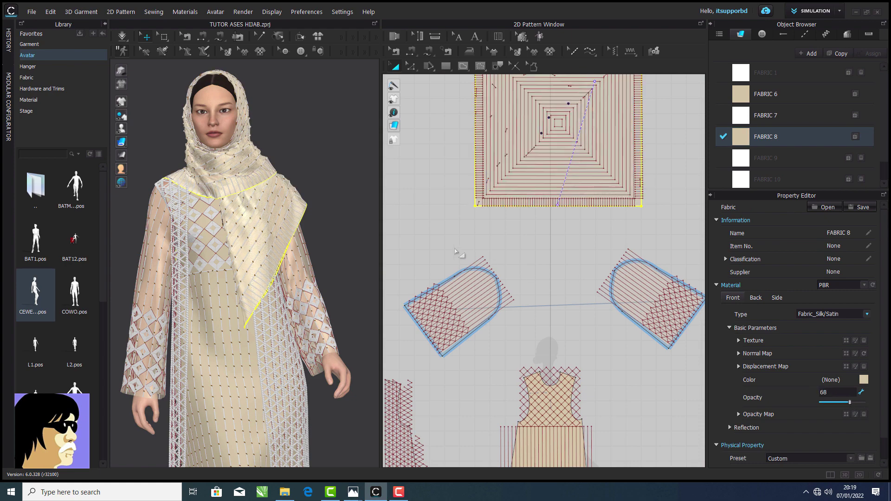
pyautogui.scroll(4, 280, 207)
pyautogui.moveTo(280, 207); pyautogui.dragTo(326, 269, button='right')
pyautogui.moveTo(851, 403); pyautogui.dragTo(846, 403)
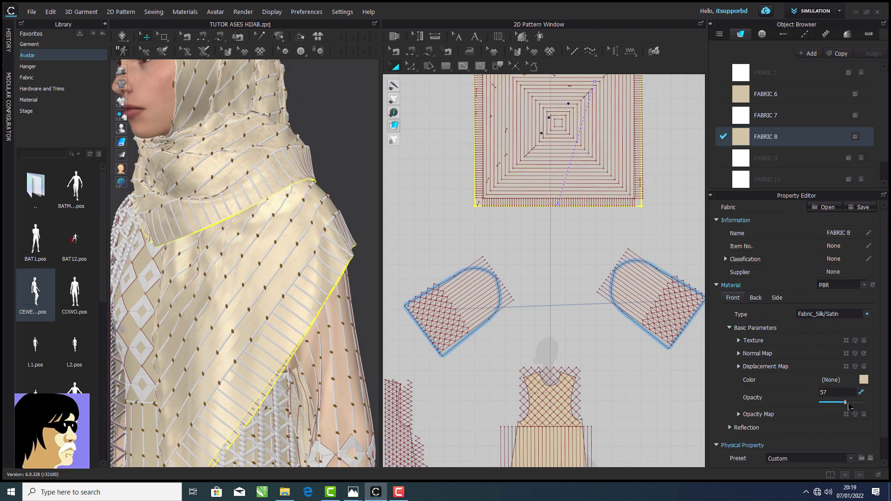
pyautogui.click(356, 107)
# Change the type of the dress body's FABRIC 6 to Fabric_Silk/Satin.
pyautogui.scroll(-3, 356, 107)
pyautogui.moveTo(356, 107); pyautogui.dragTo(370, 175, button='right')
pyautogui.scroll(-3, 572, 366)
pyautogui.moveTo(572, 367); pyautogui.dragTo(575, 248, button='middle')
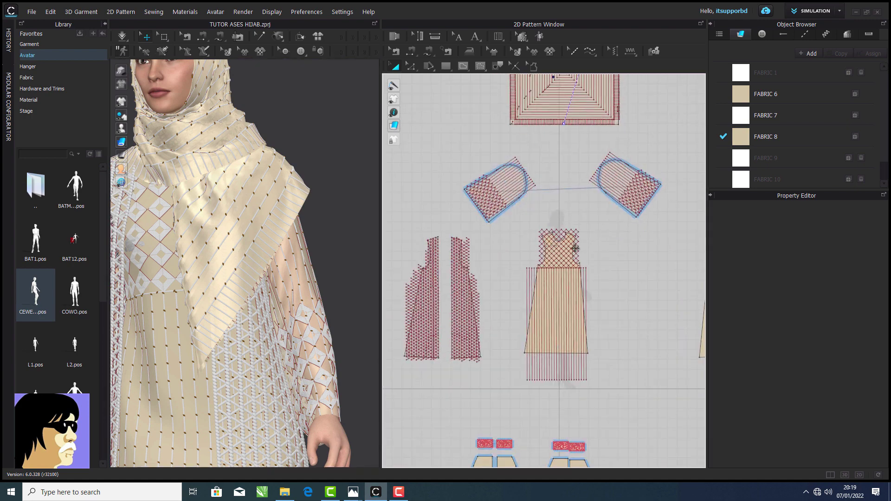
pyautogui.scroll(5, 578, 287)
pyautogui.click(517, 191)
pyautogui.click(766, 93)
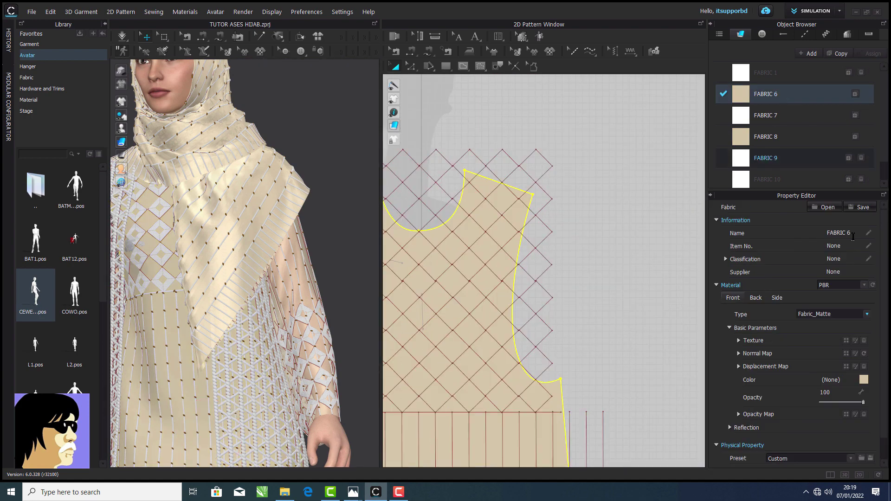
pyautogui.click(867, 314)
pyautogui.click(859, 335)
pyautogui.scroll(-7, 611, 173)
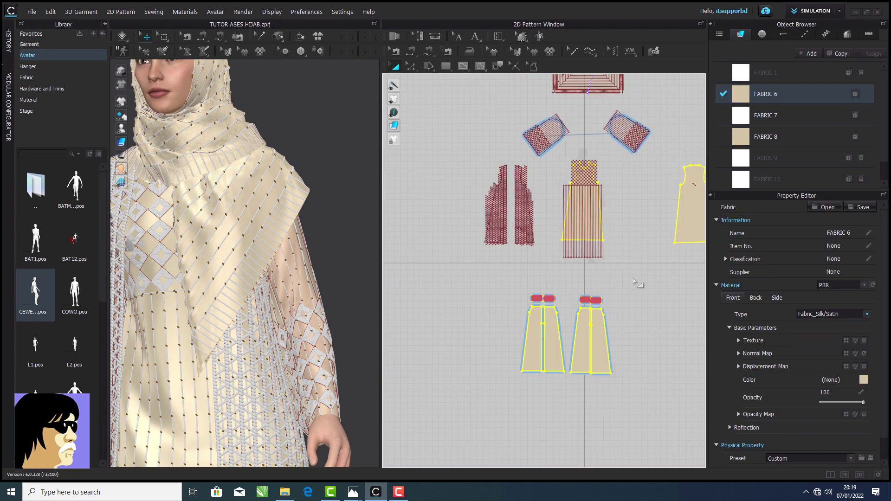
pyautogui.click(640, 284)
# Review the satin dress on the avatar, check it against the HIJAB TUTOR.jpg reference in Photos, and return to CLO.
pyautogui.moveTo(317, 168); pyautogui.dragTo(334, 170, button='right')
pyautogui.scroll(3, 387, 243)
pyautogui.scroll(-3, 369, 207)
pyautogui.scroll(2, 310, 224)
pyautogui.moveTo(310, 223); pyautogui.dragTo(360, 173, button='middle')
pyautogui.scroll(-3, 360, 173)
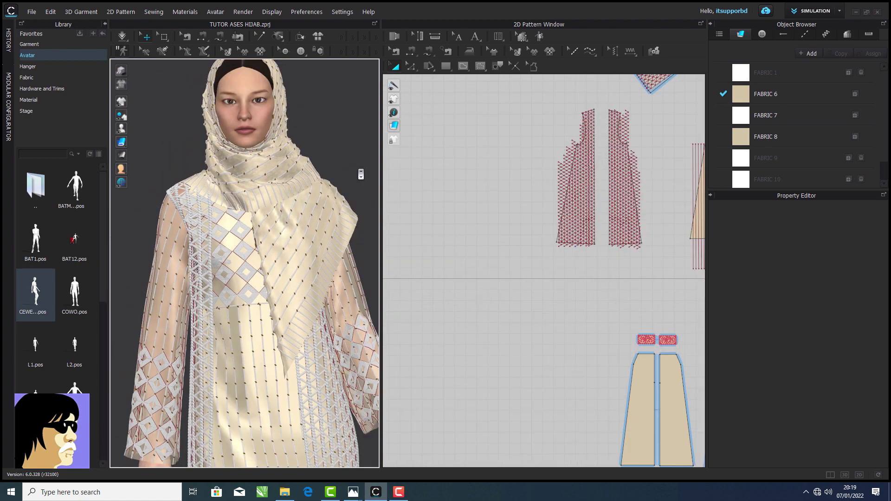
pyautogui.scroll(3, 360, 173)
pyautogui.click(286, 492)
pyautogui.doubleClick(456, 128)
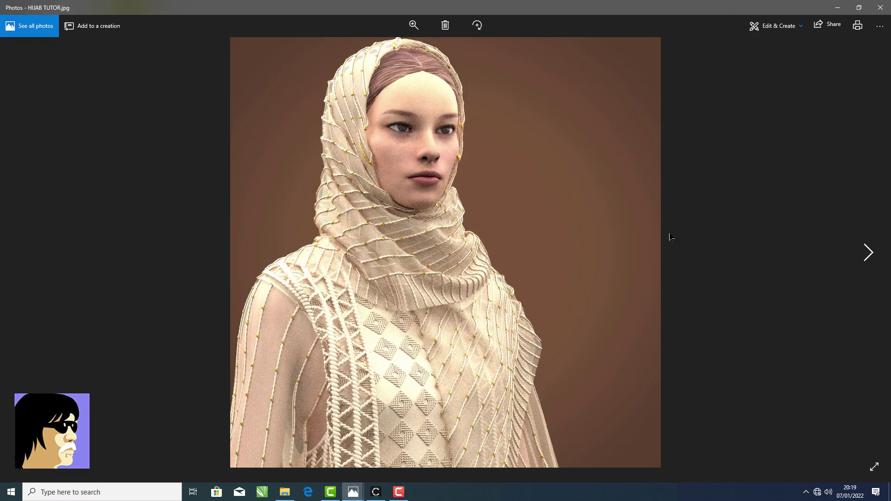
pyautogui.click(376, 492)
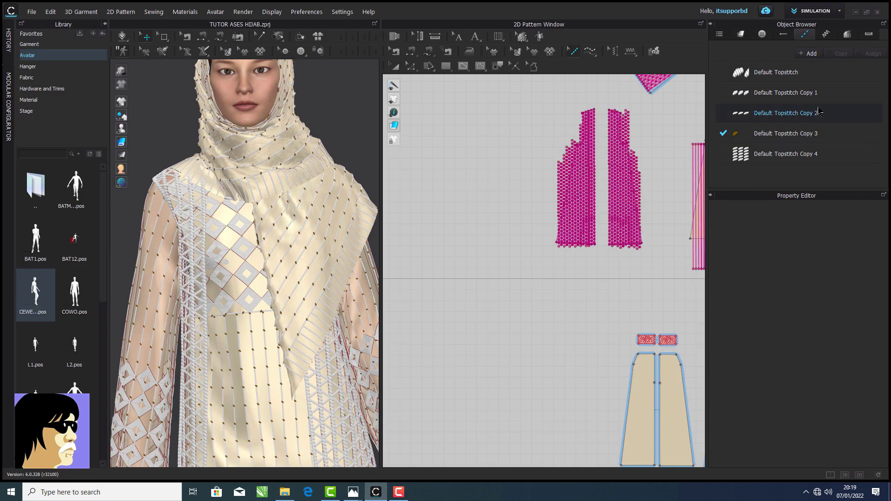
# Set the material color of Default Topstitch Copy 2 to a cream sampled from the satin dress.
pyautogui.click(819, 112)
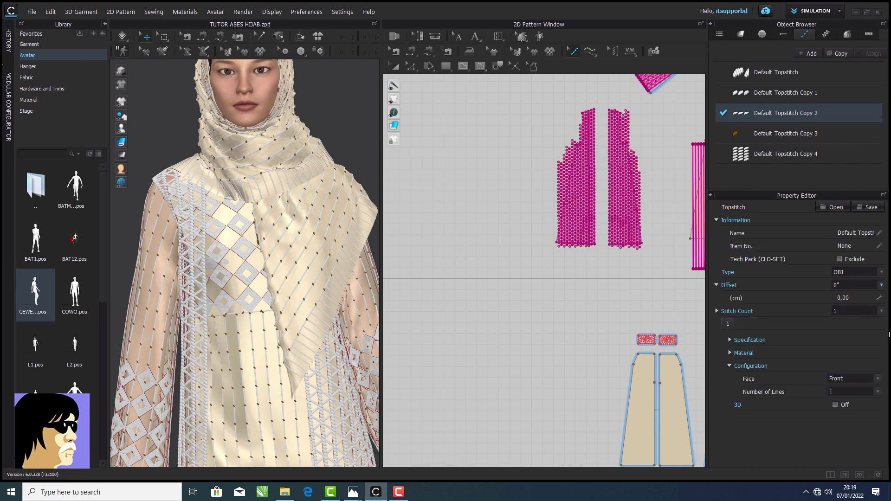
pyautogui.click(738, 353)
pyautogui.click(867, 430)
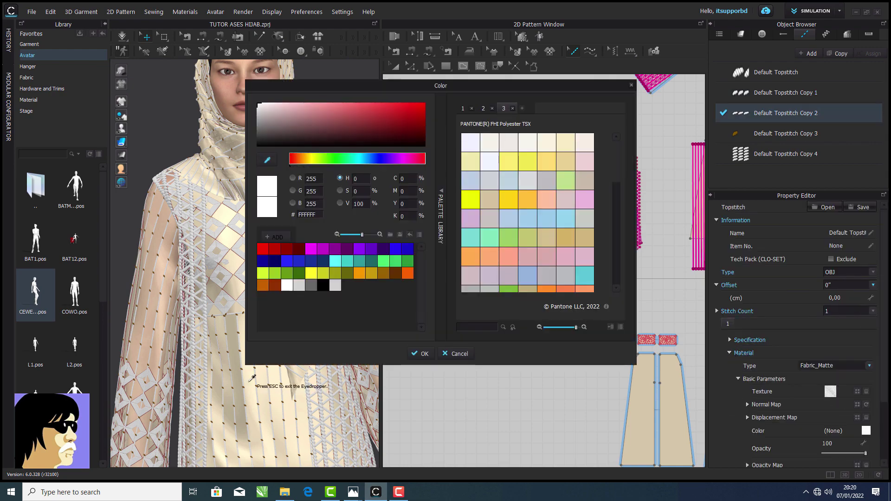
pyautogui.click(426, 355)
pyautogui.scroll(5, 284, 278)
pyautogui.moveTo(287, 279); pyautogui.dragTo(335, 173, button='middle')
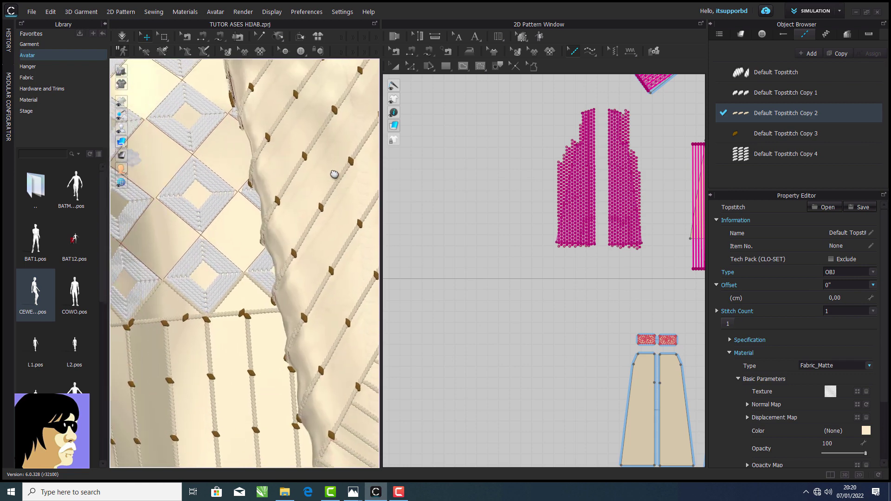
# Set the material color of Default Topstitch Copy 1 to a darker beige sampled from a shaded fold of the skirt.
pyautogui.click(756, 93)
pyautogui.click(867, 431)
pyautogui.click(267, 159)
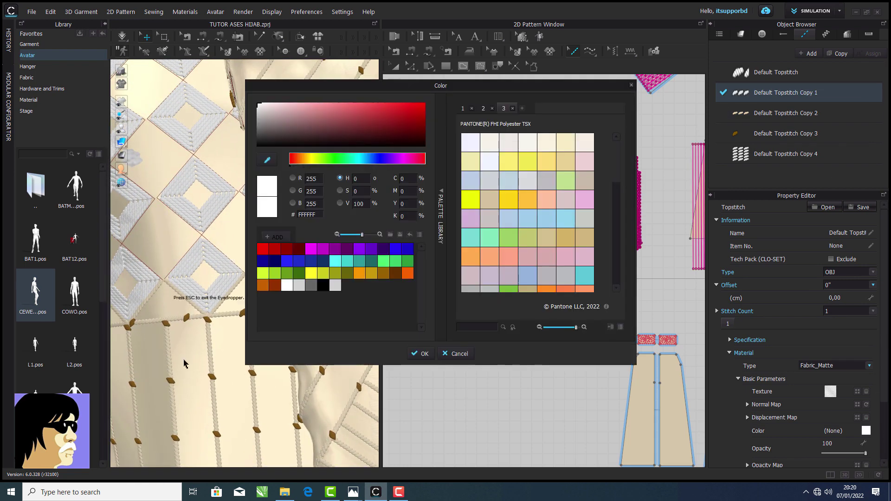
pyautogui.click(156, 358)
pyautogui.click(427, 354)
# Sample the dress beige for Default Topstitch Copy 4 and lighten it to a pale cream.
pyautogui.click(786, 154)
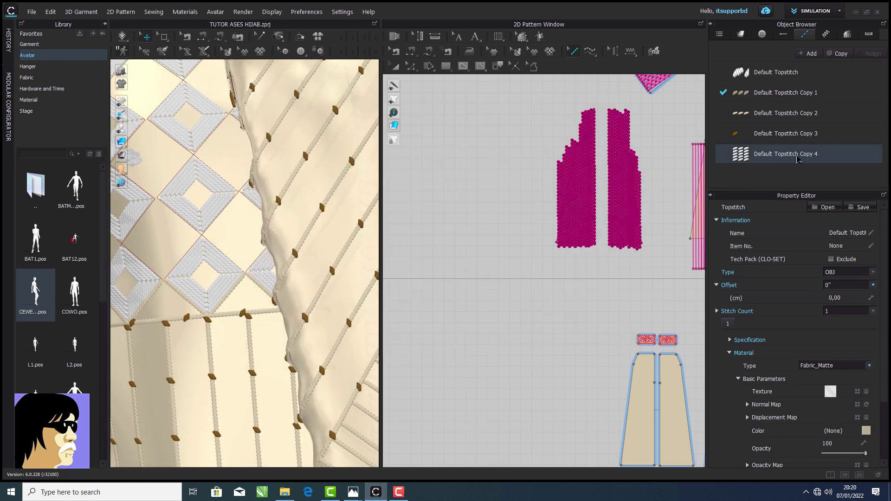
pyautogui.click(867, 431)
pyautogui.click(267, 160)
pyautogui.click(158, 355)
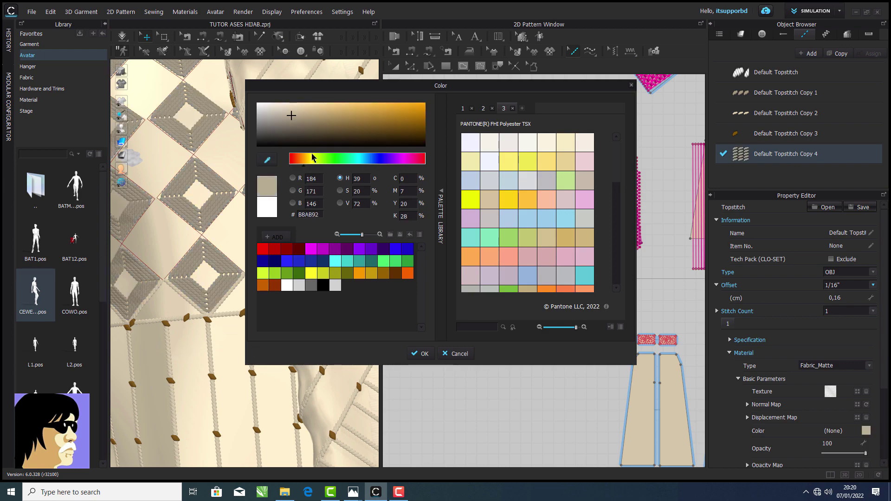
pyautogui.moveTo(304, 114); pyautogui.dragTo(286, 96)
pyautogui.click(415, 355)
pyautogui.scroll(-6, 291, 326)
pyautogui.scroll(2, 288, 326)
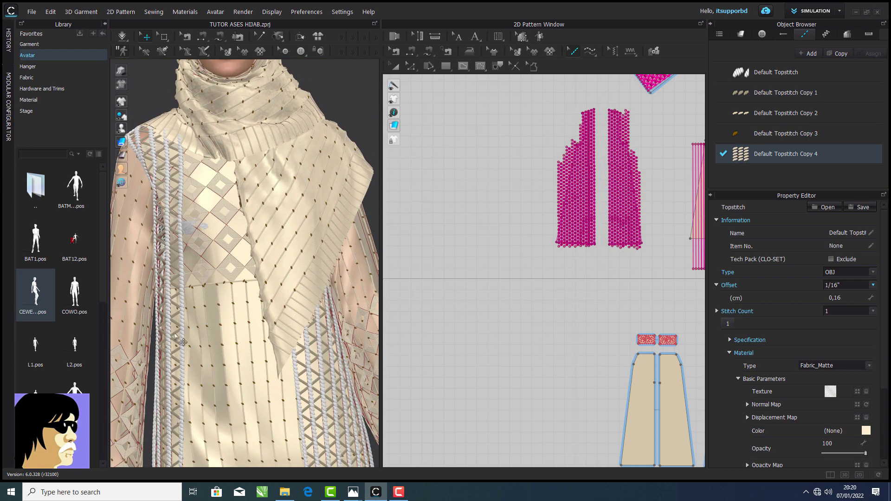
# Lighten the material color of Default Topstitch Copy 1 to D2CCC0.
pyautogui.scroll(5, 184, 342)
pyautogui.click(786, 92)
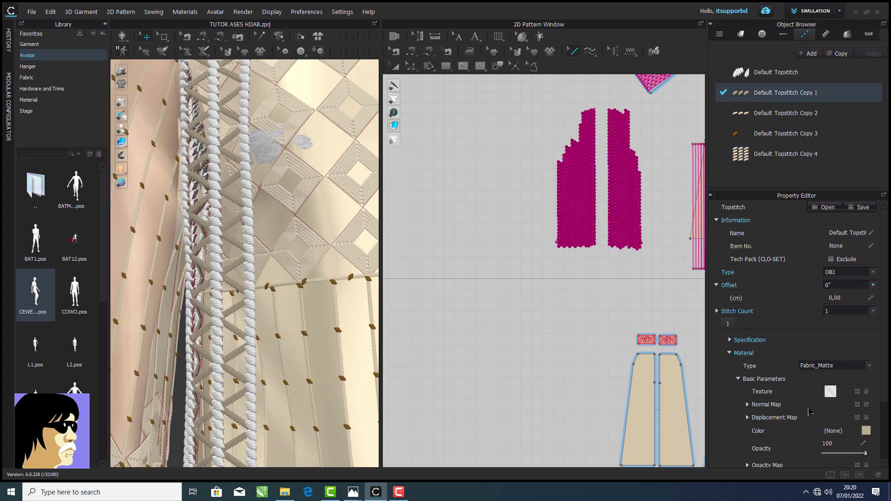
pyautogui.click(866, 431)
pyautogui.moveTo(290, 115); pyautogui.dragTo(272, 111)
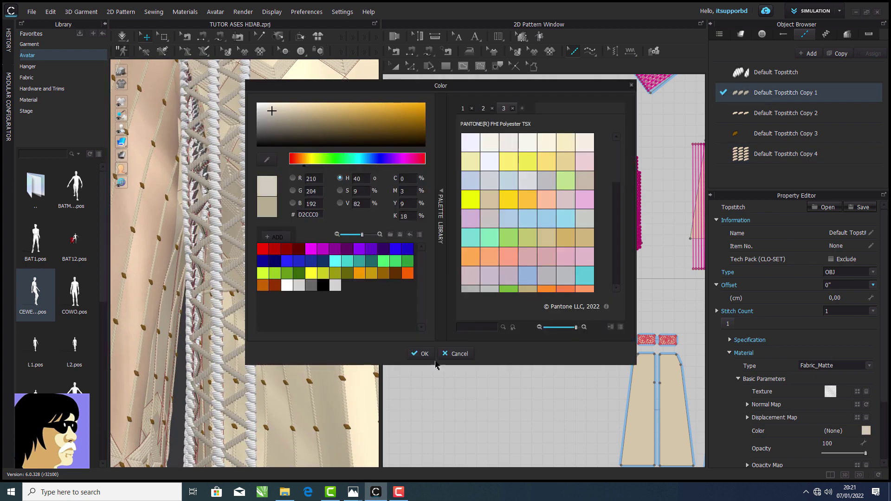
pyautogui.click(423, 355)
# Set the material color of Default Topstitch to E5DDCB by sampling the dress fabric.
pyautogui.click(777, 72)
pyautogui.click(867, 430)
pyautogui.click(267, 160)
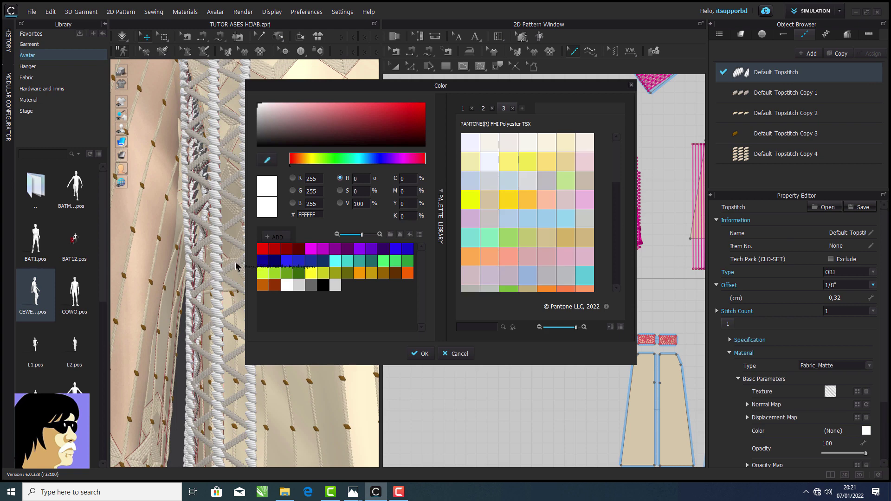
pyautogui.click(301, 406)
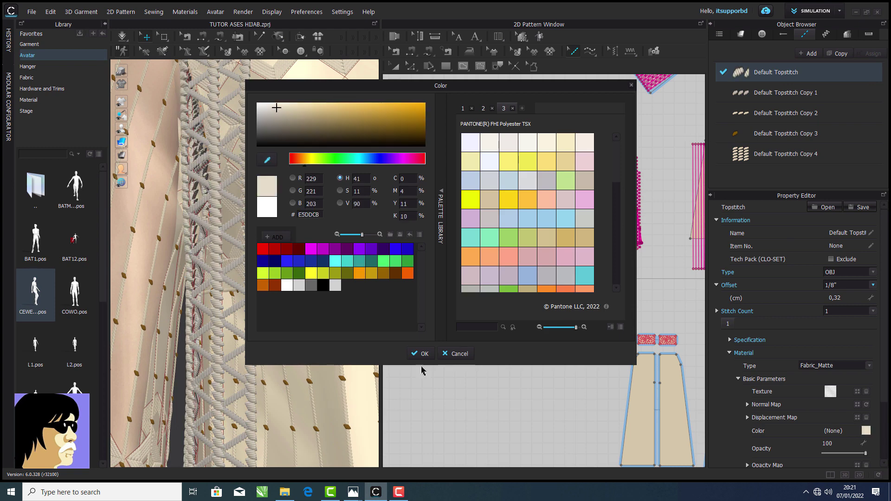
pyautogui.click(422, 353)
# Brighten the bead color of Default Topstitch Copy 3 to gold E2B14E.
pyautogui.click(786, 134)
pyautogui.click(867, 431)
pyautogui.moveTo(370, 113); pyautogui.dragTo(368, 110)
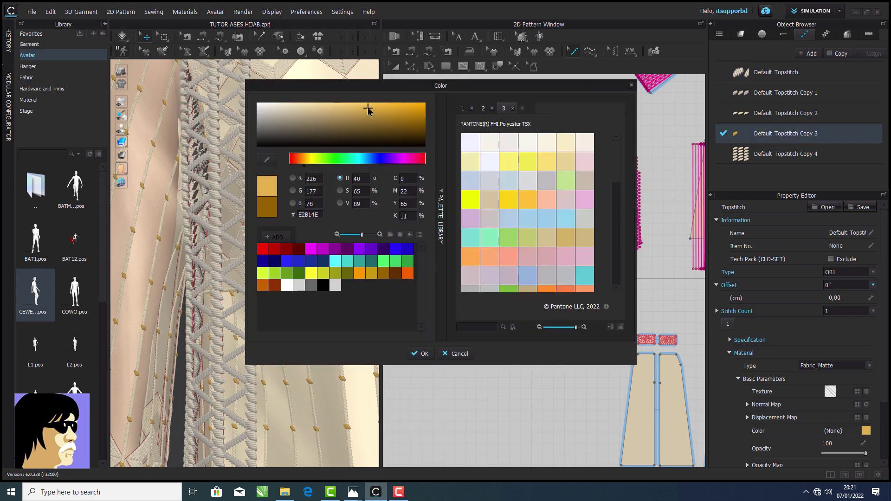
pyautogui.click(432, 355)
pyautogui.scroll(-8, 325, 232)
# Run the simulation on the dressed avatar and review the drape from the front and side.
pyautogui.click(405, 493)
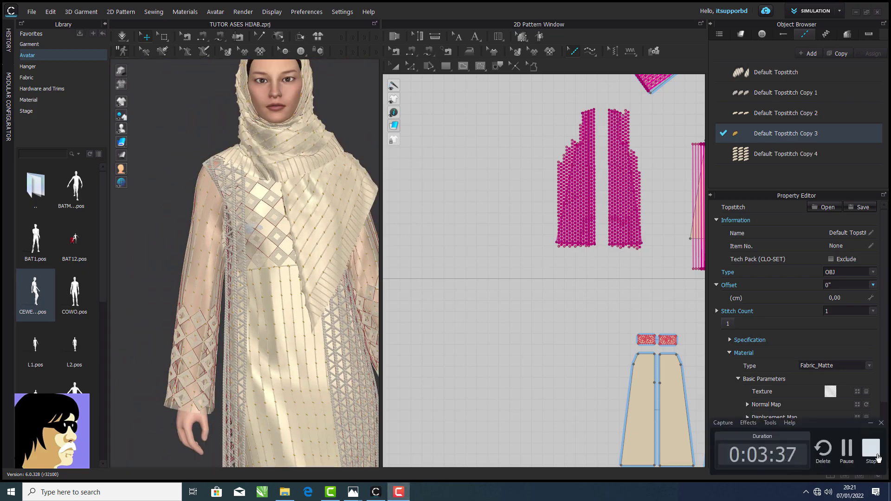
pyautogui.scroll(3, 323, 260)
pyautogui.moveTo(310, 243); pyautogui.dragTo(300, 226, button='middle')
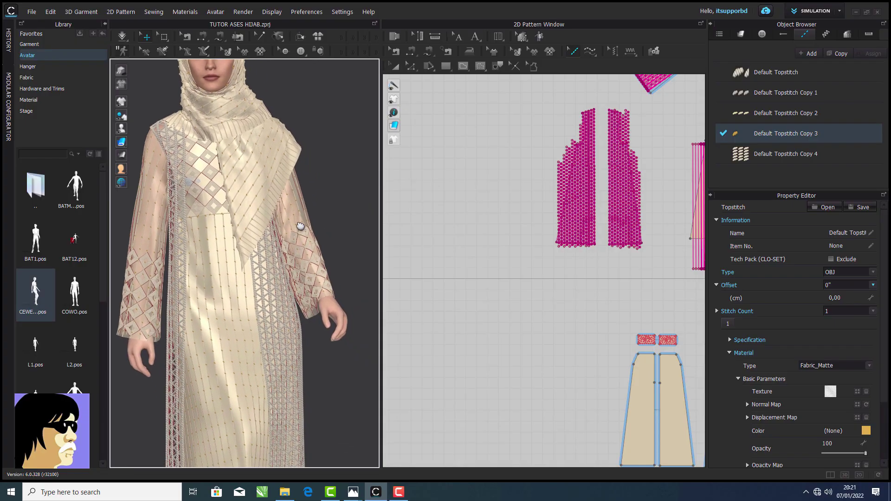
pyautogui.click(122, 38)
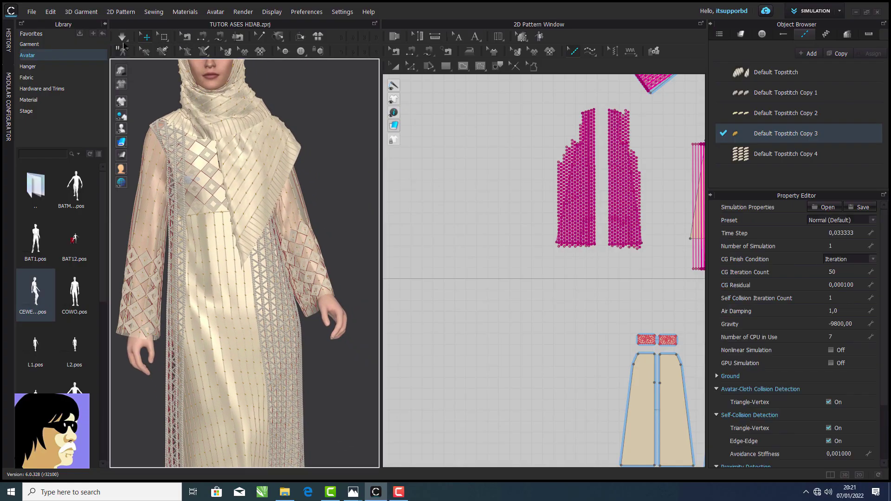
pyautogui.click(123, 40)
pyautogui.click(127, 60)
pyautogui.click(123, 39)
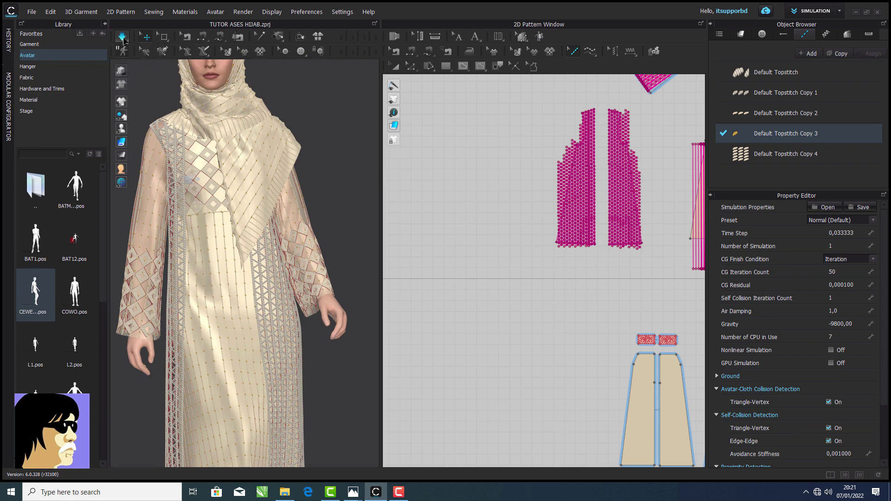
pyautogui.click(124, 41)
pyautogui.click(129, 66)
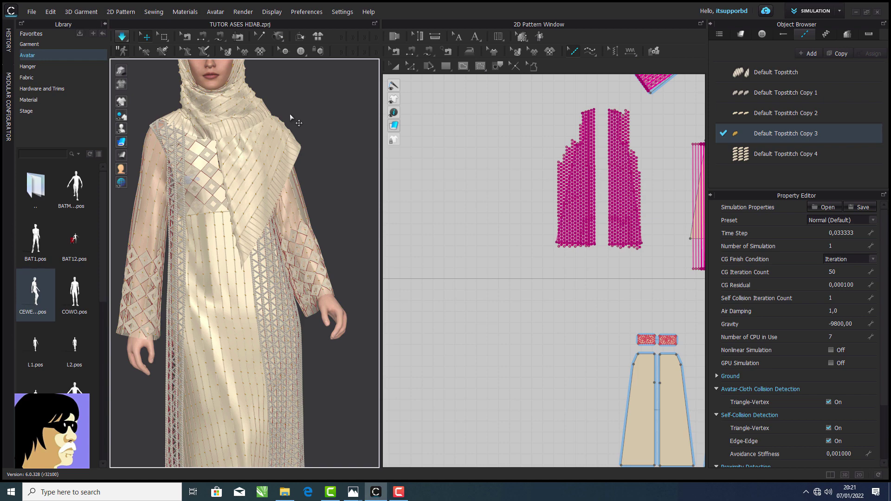
pyautogui.scroll(3, 343, 216)
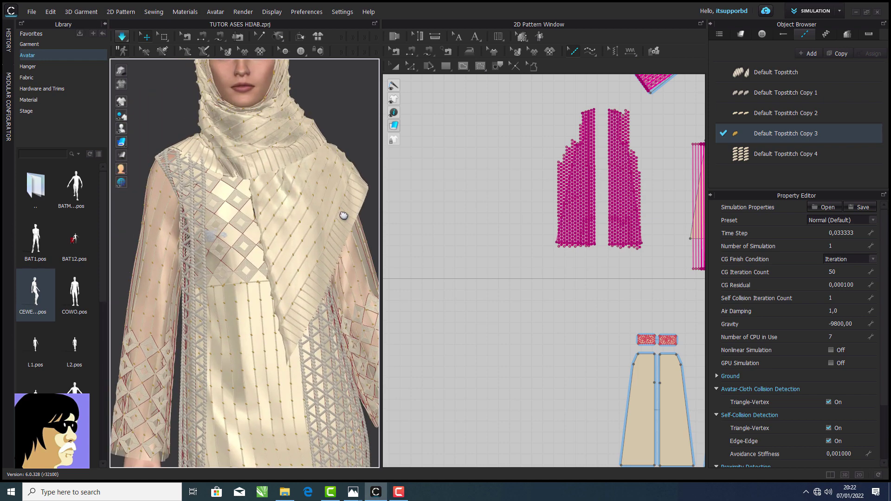
pyautogui.moveTo(343, 215); pyautogui.dragTo(330, 197, button='right')
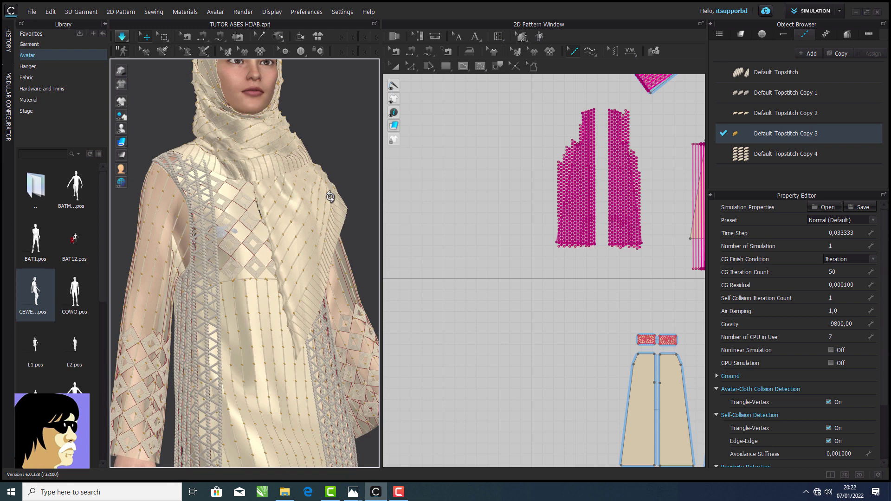
pyautogui.scroll(-2, 333, 201)
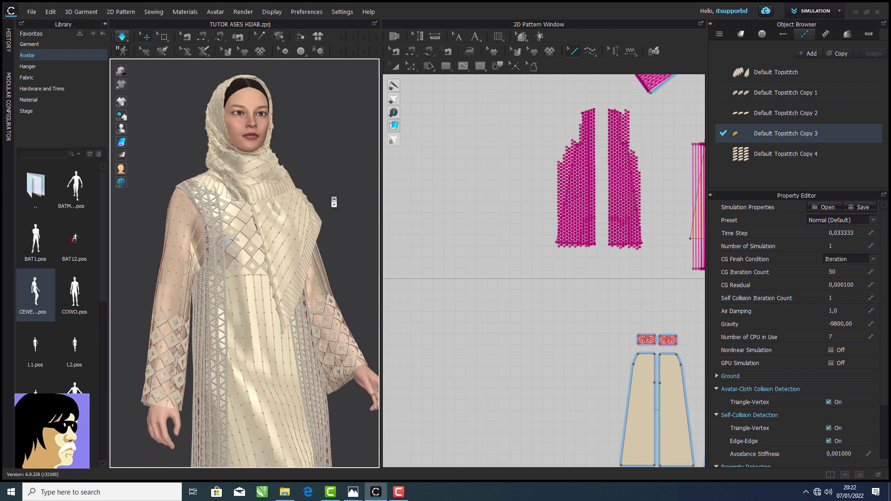
pyautogui.moveTo(326, 198); pyautogui.dragTo(308, 202, button='right')
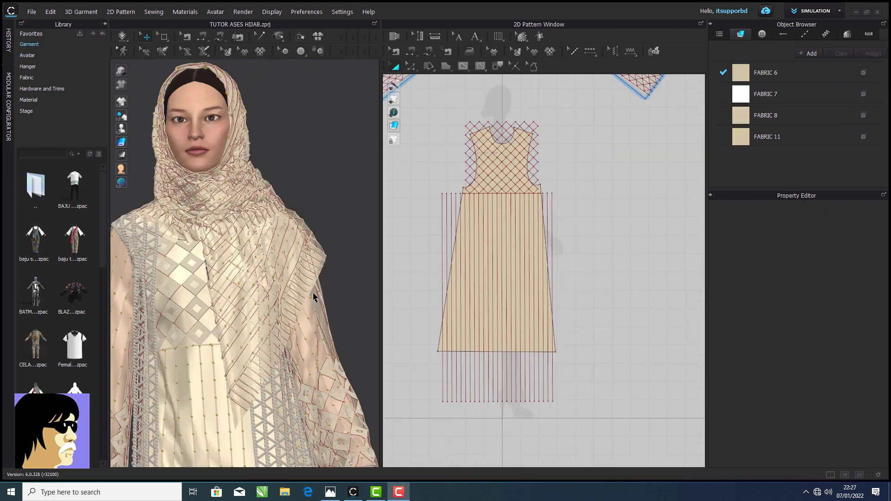
# Open the render window and start an interactive render of the hijab dress.
pyautogui.scroll(-3, 314, 297)
pyautogui.moveTo(315, 298); pyautogui.dragTo(308, 262, button='middle')
pyautogui.scroll(-4, 539, 220)
pyautogui.press('j')
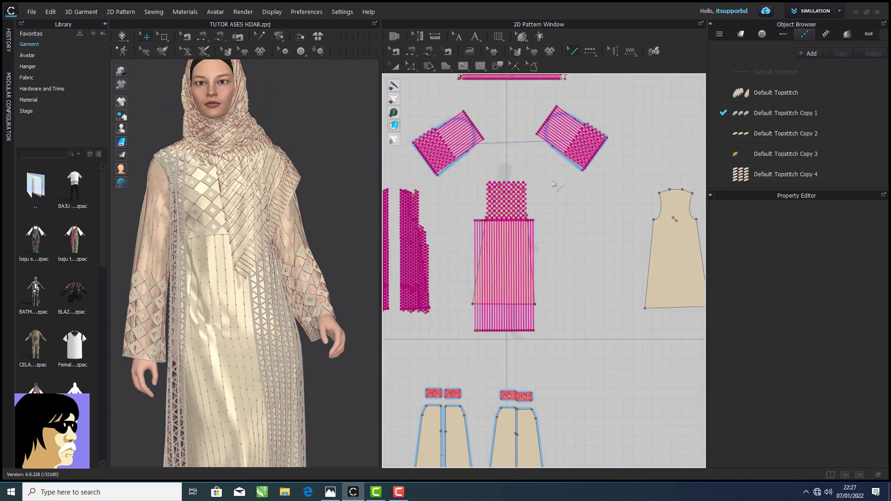
pyautogui.scroll(-5, 514, 186)
pyautogui.press('a')
pyautogui.click(251, 23)
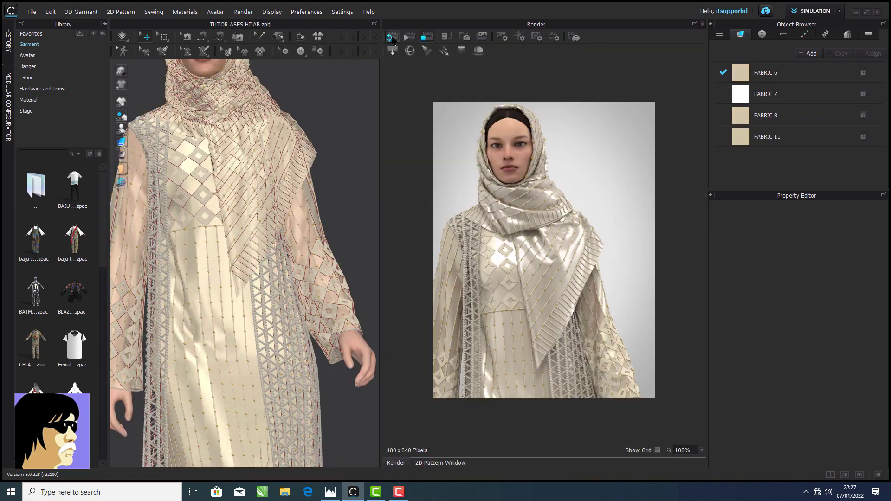
pyautogui.click(393, 38)
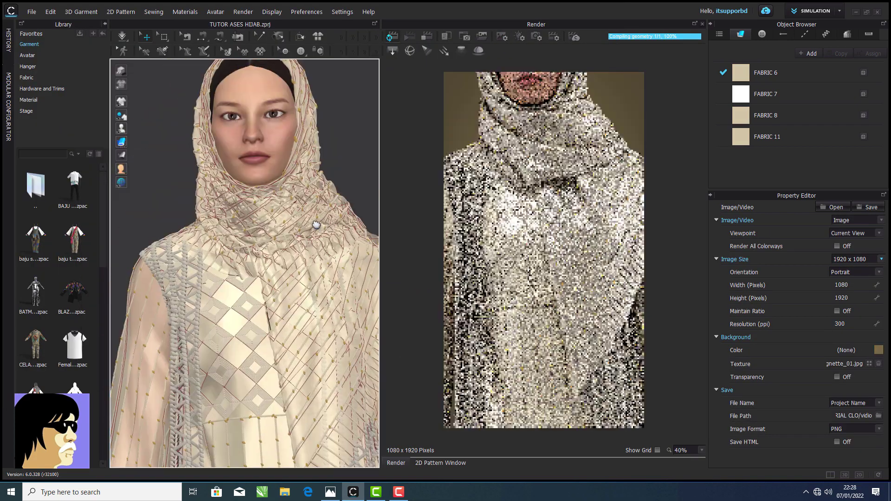
# Set the maximum render time to 5 minutes and both light and material quality to Very High.
pyautogui.click(520, 37)
pyautogui.click(554, 36)
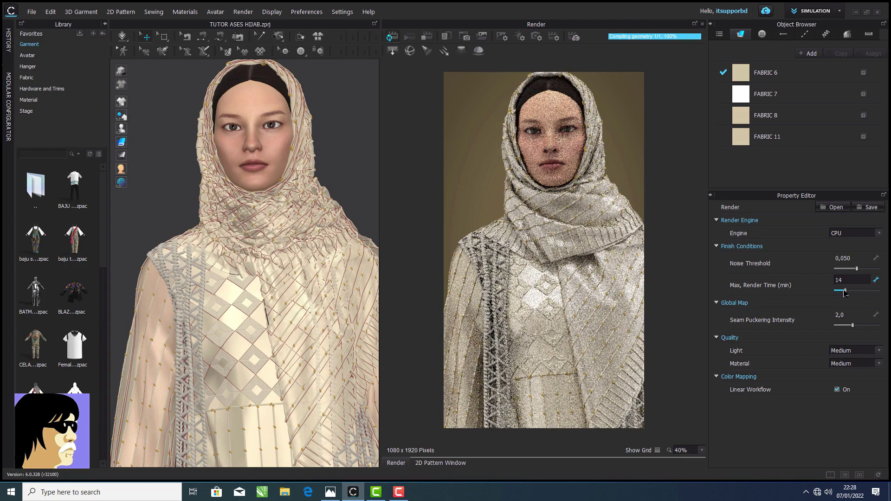
pyautogui.click(878, 351)
pyautogui.click(845, 386)
pyautogui.click(879, 364)
pyautogui.click(845, 399)
# Frame the avatar's face at an angle, set the opacity of FABRIC 8 to 46, and stop the render.
pyautogui.moveTo(297, 209); pyautogui.dragTo(241, 212, button='right')
pyautogui.moveTo(278, 186); pyautogui.dragTo(255, 232, button='middle')
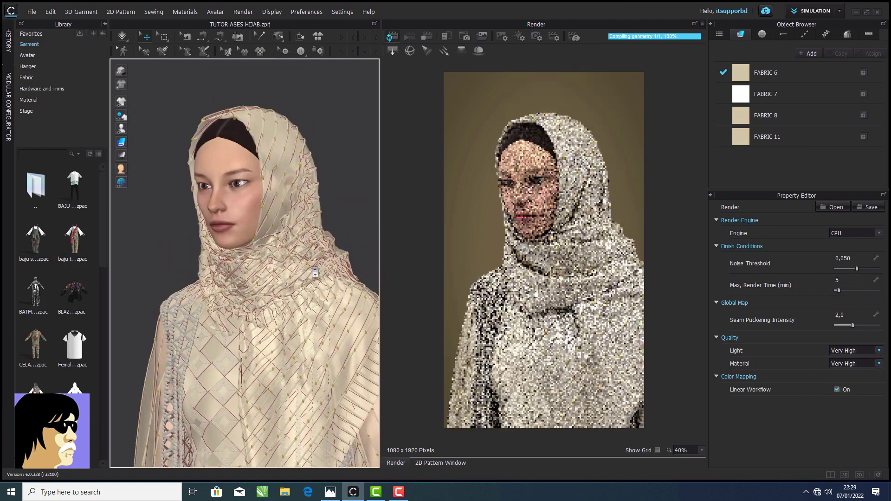
pyautogui.scroll(2, 268, 207)
pyautogui.click(268, 206)
pyautogui.click(766, 116)
pyautogui.moveTo(866, 403); pyautogui.dragTo(840, 403)
pyautogui.scroll(3, 337, 312)
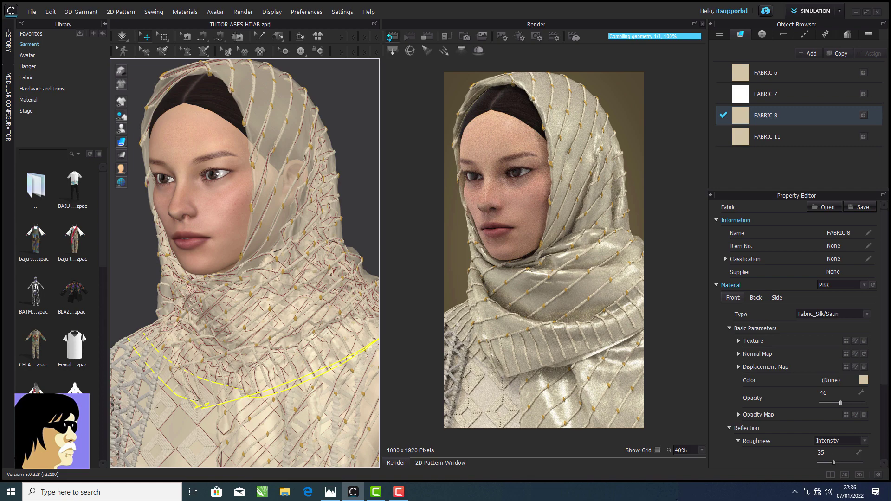
pyautogui.click(427, 37)
pyautogui.scroll(-3, 357, 278)
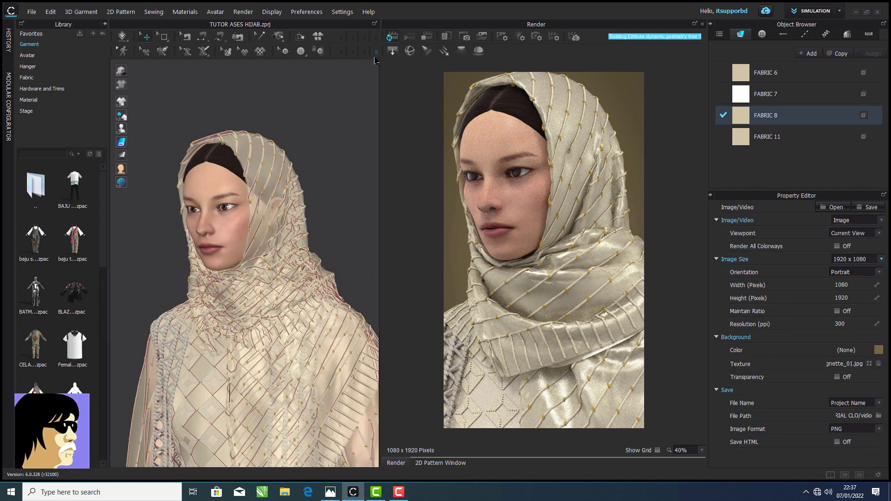
# Replace the texture of the avatar's hair mesh with the hair image from New folder (10) in ASES 3D.
pyautogui.scroll(3, 317, 192)
pyautogui.click(217, 129)
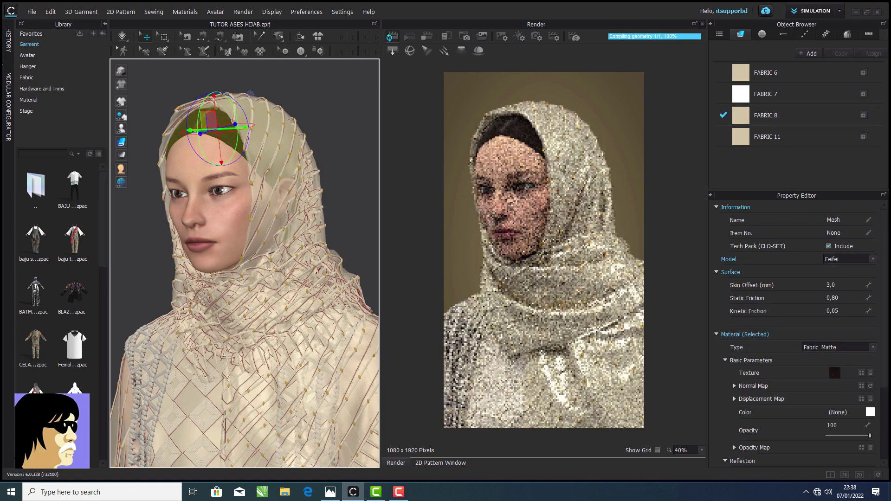
pyautogui.click(861, 374)
pyautogui.click(44, 192)
pyautogui.doubleClick(370, 140)
pyautogui.doubleClick(372, 141)
pyautogui.doubleClick(213, 81)
pyautogui.scroll(-3, 420, 232)
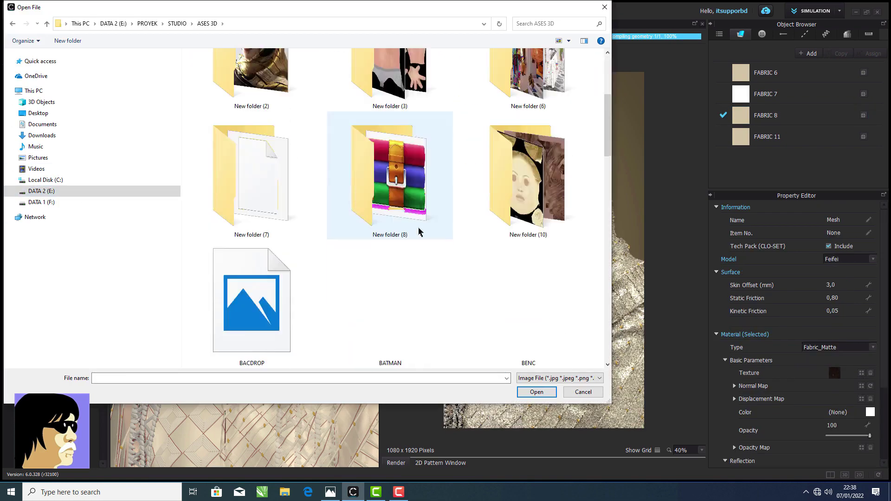
pyautogui.doubleClick(514, 186)
pyautogui.doubleClick(474, 78)
pyautogui.click(316, 114)
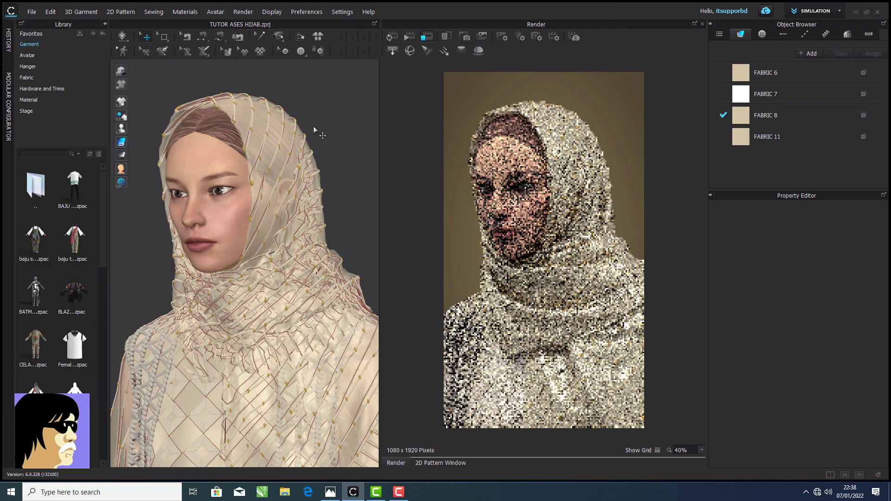
# Add a rectangle light to the render scene and raise it above the avatar's head.
pyautogui.scroll(2, 314, 129)
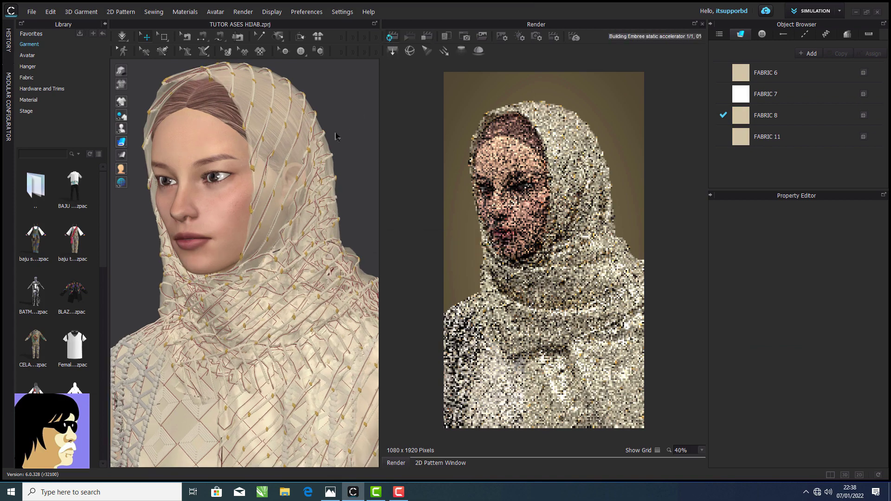
pyautogui.scroll(-5, 336, 136)
pyautogui.moveTo(276, 219); pyautogui.dragTo(282, 126, button='middle')
pyautogui.moveTo(236, 246); pyautogui.dragTo(274, 246, button='right')
pyautogui.moveTo(282, 253); pyautogui.dragTo(281, 230, button='middle')
pyautogui.click(393, 51)
pyautogui.scroll(-5, 326, 261)
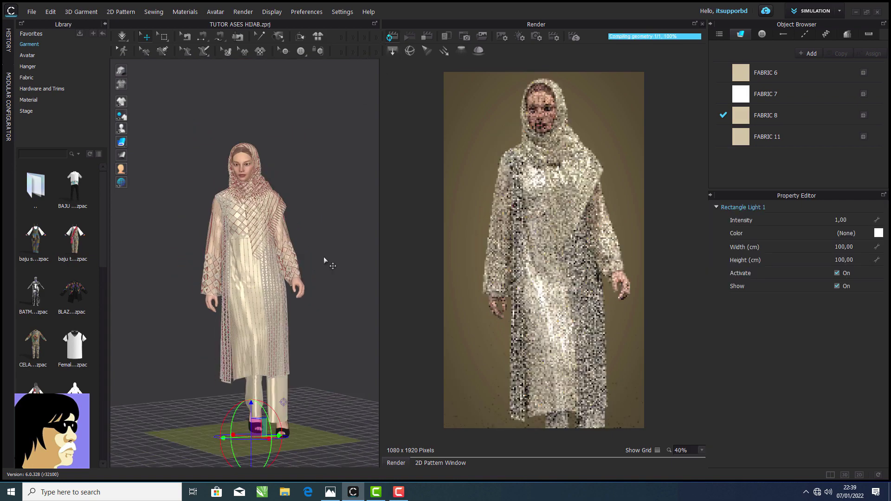
pyautogui.moveTo(251, 377); pyautogui.dragTo(308, 29)
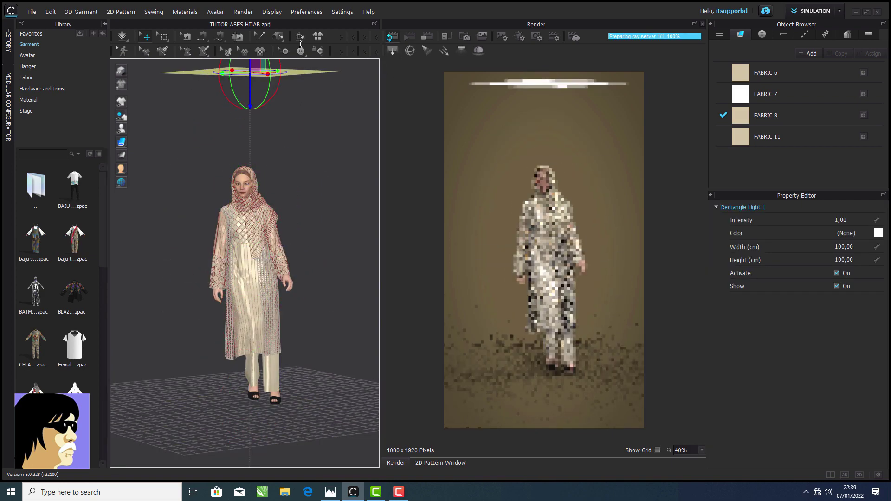
# Reposition and rotate the rectangle light around the avatar, keeping it outside the rendered frame.
pyautogui.rightClick(293, 116)
pyautogui.click(320, 190)
pyautogui.scroll(-5, 321, 191)
pyautogui.click(253, 253)
pyautogui.moveTo(250, 254); pyautogui.dragTo(332, 236)
pyautogui.moveTo(349, 222); pyautogui.dragTo(328, 201)
pyautogui.moveTo(323, 234); pyautogui.dragTo(340, 196)
pyautogui.moveTo(329, 270); pyautogui.dragTo(341, 183, button='right')
pyautogui.moveTo(370, 213); pyautogui.dragTo(386, 227)
pyautogui.scroll(6, 260, 145)
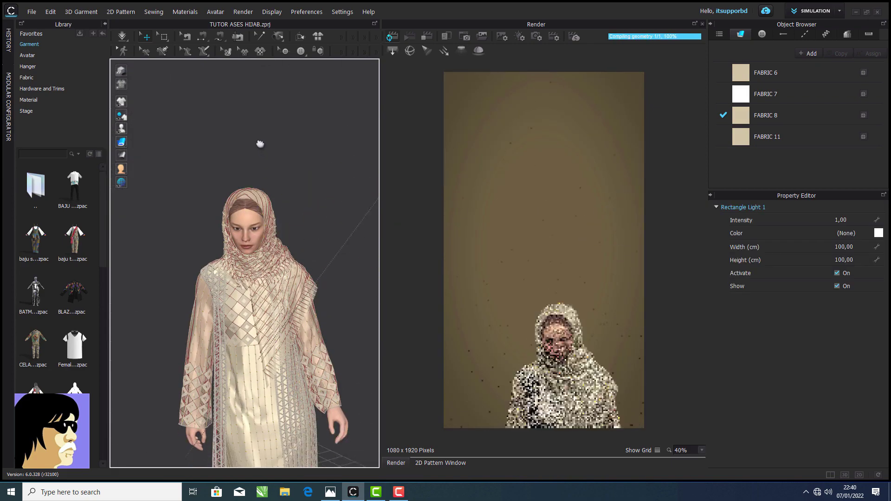
# Set the intensity of Rectangle Light 1 to 12 and the dome light intensity to 0.72.
pyautogui.moveTo(245, 274); pyautogui.dragTo(240, 240, button='middle')
pyautogui.click(849, 222)
pyautogui.scroll(6, 849, 223)
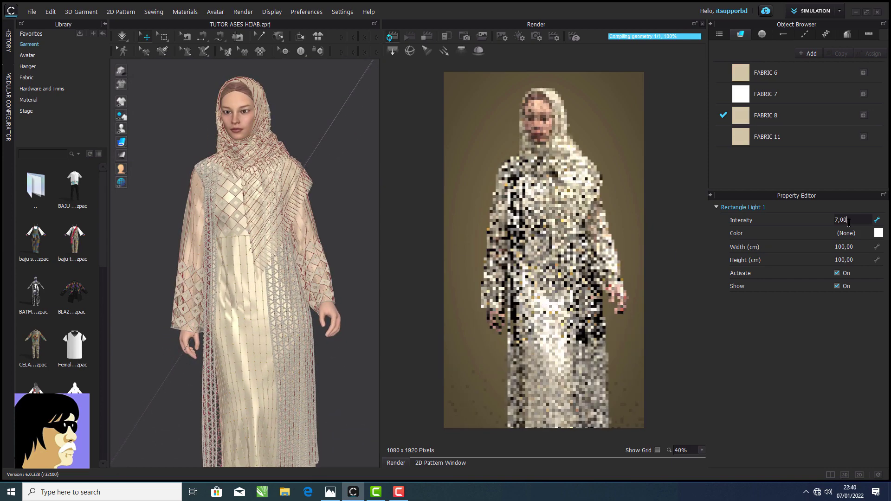
pyautogui.scroll(4, 372, 149)
pyautogui.moveTo(342, 103); pyautogui.dragTo(359, 196, button='middle')
pyautogui.scroll(2, 311, 156)
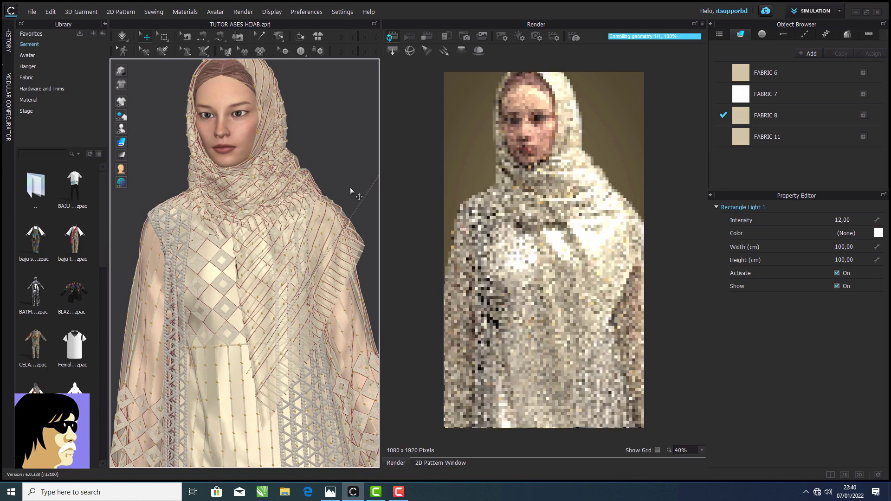
pyautogui.click(351, 187)
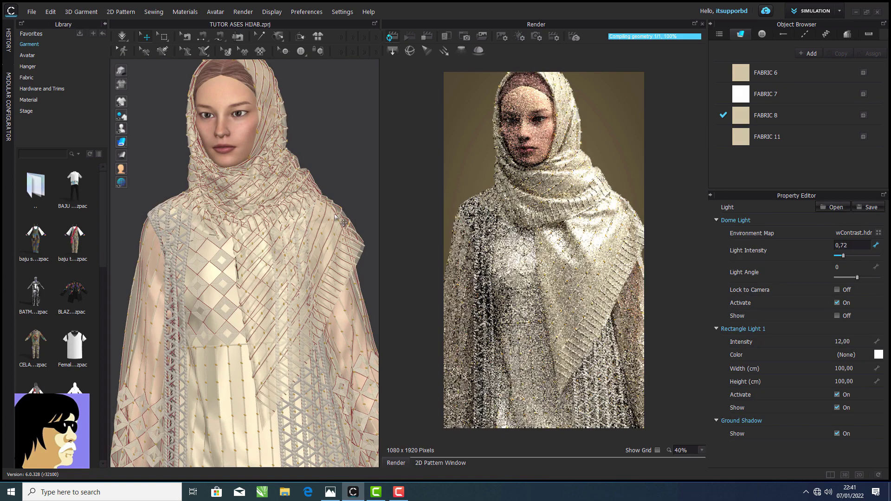
# Change the material type of FABRIC 8 to Fabric_Shiny and set its opacity to 43.
pyautogui.click(333, 217)
pyautogui.click(799, 115)
pyautogui.click(866, 314)
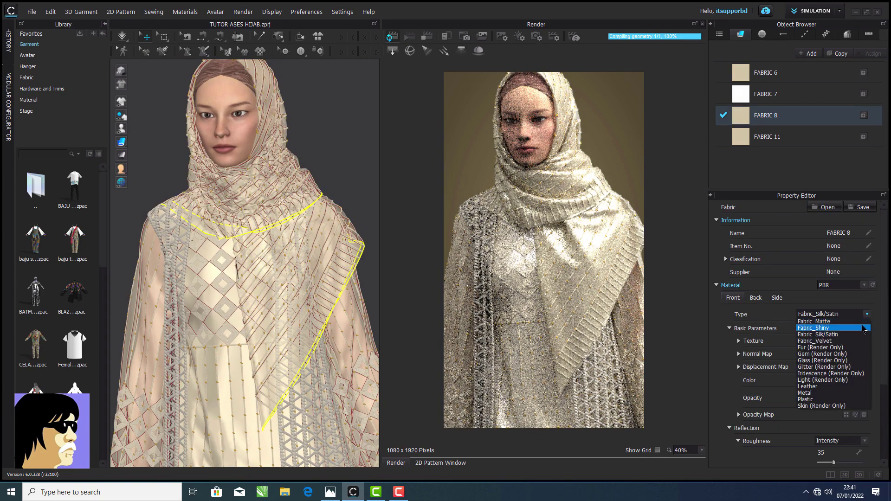
pyautogui.click(861, 327)
pyautogui.moveTo(864, 402); pyautogui.dragTo(840, 409)
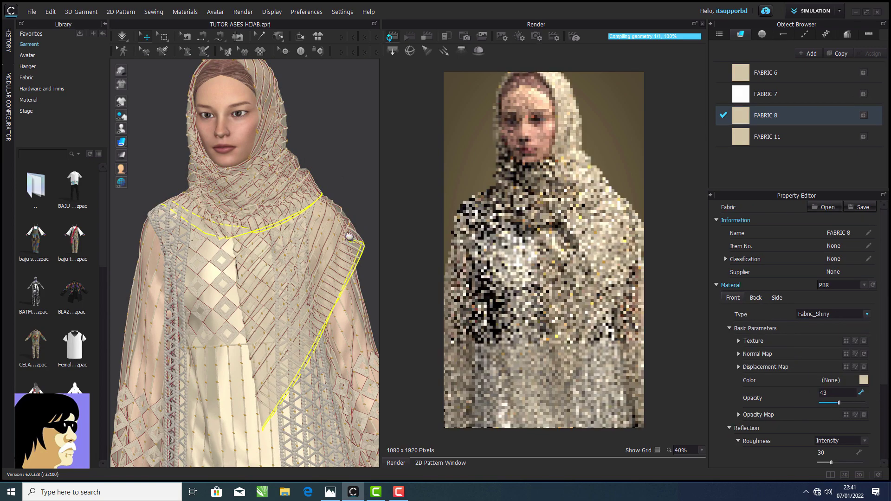
pyautogui.moveTo(354, 237); pyautogui.dragTo(327, 231, button='middle')
# Change the material type of FABRIC 11 to Fabric_Shiny and set its opacity to 54.
pyautogui.click(766, 136)
pyautogui.click(834, 314)
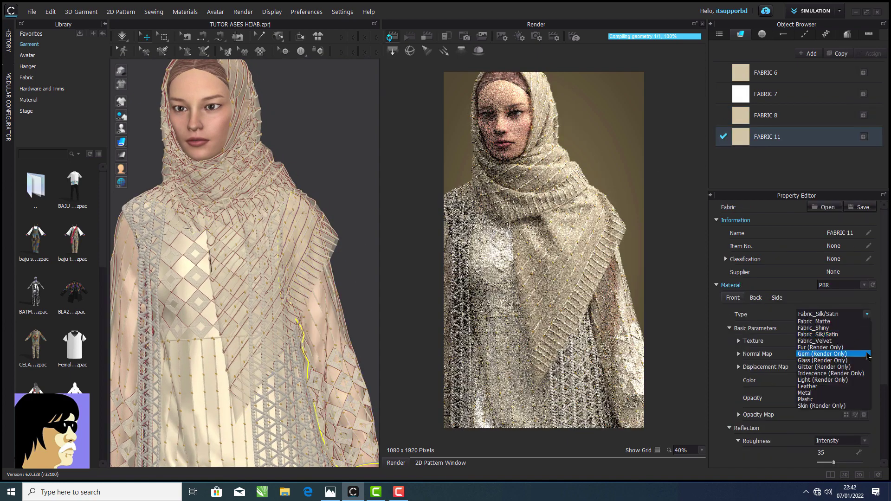
pyautogui.click(817, 331)
pyautogui.moveTo(864, 403); pyautogui.dragTo(845, 409)
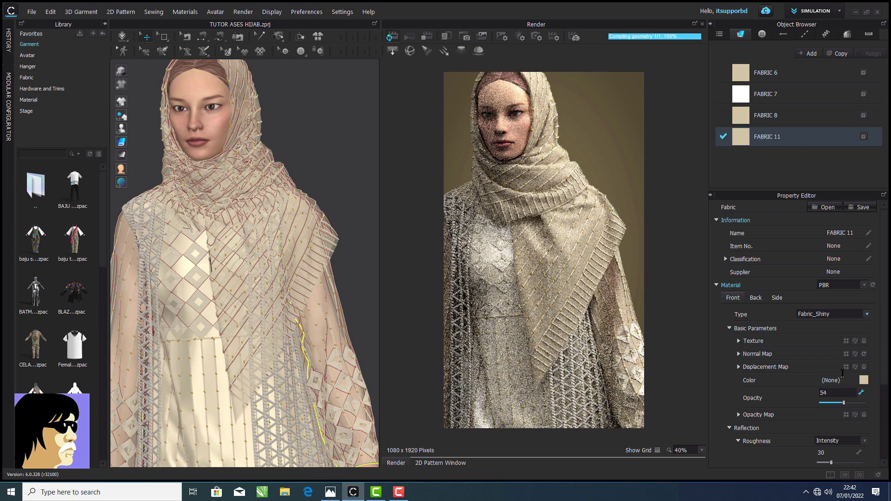
# Make the hijab fabric FABRIC 8 more sheer by setting its opacity to 23.
pyautogui.click(314, 219)
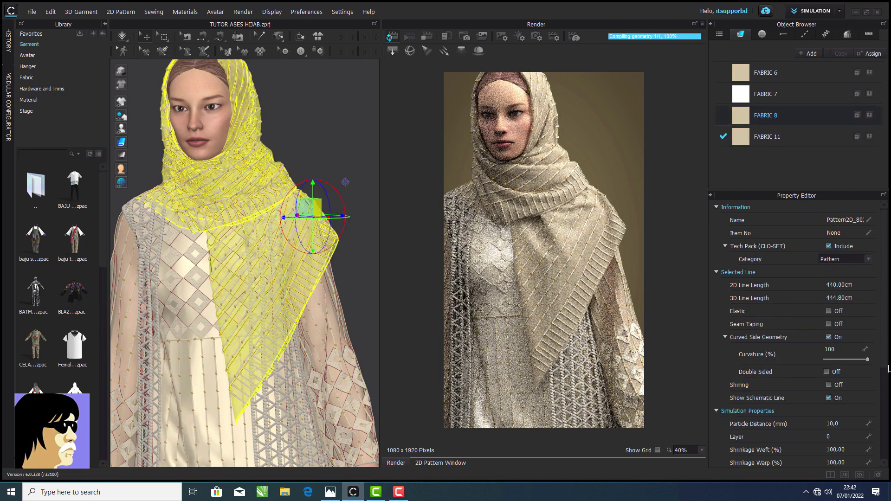
pyautogui.click(771, 116)
pyautogui.moveTo(844, 403); pyautogui.dragTo(833, 404)
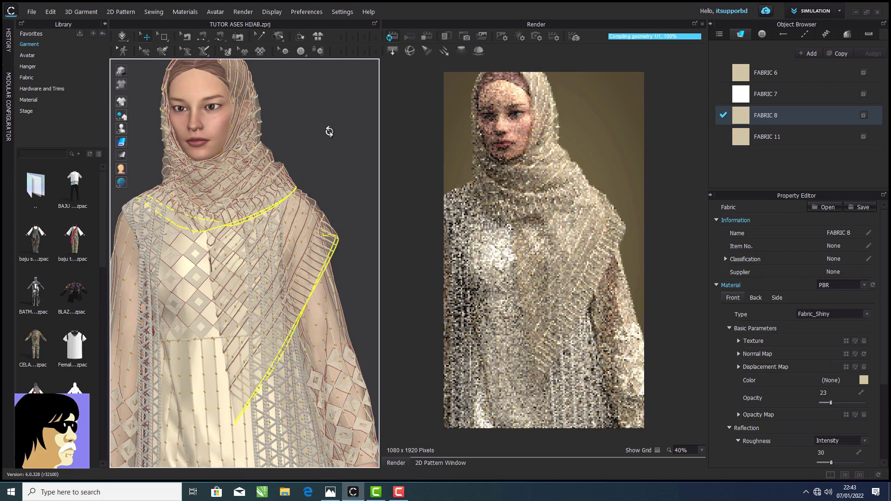
# Change the dress fabric FABRIC 6 to Fabric_Shiny, frame the avatar, and run the final render.
pyautogui.scroll(3, 329, 131)
pyautogui.scroll(-3, 327, 116)
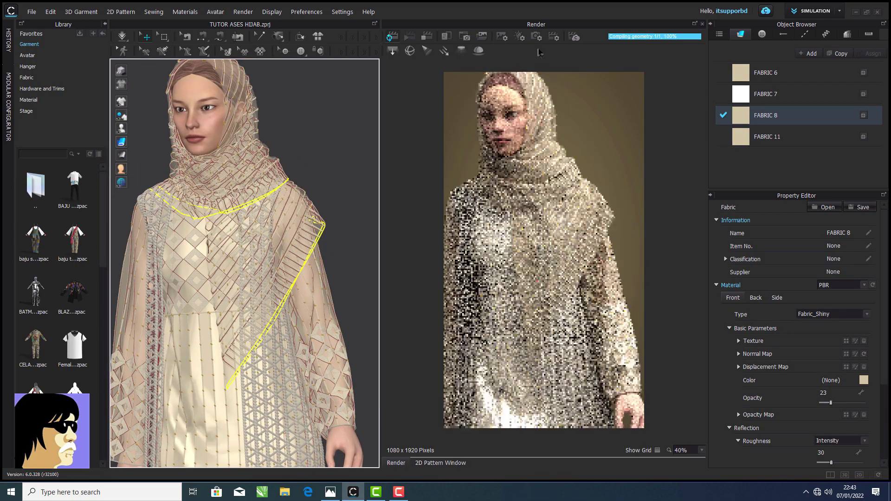
pyautogui.click(221, 362)
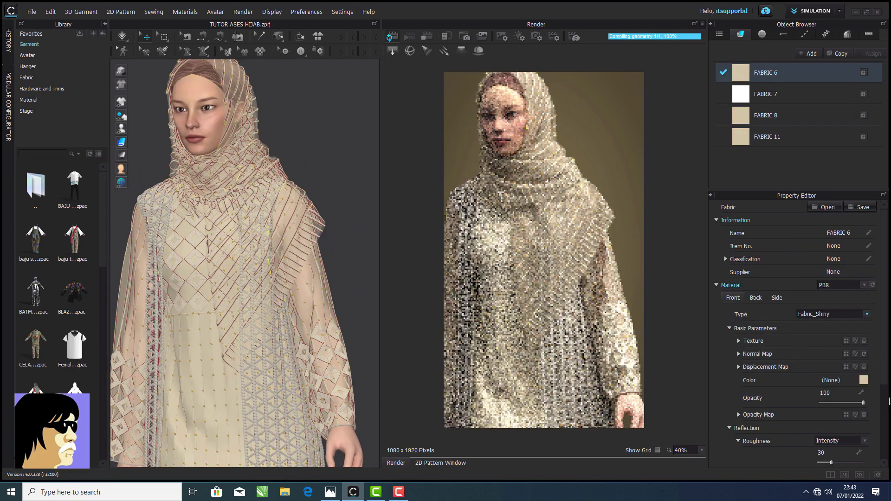
pyautogui.moveTo(290, 300); pyautogui.dragTo(298, 295, button='right')
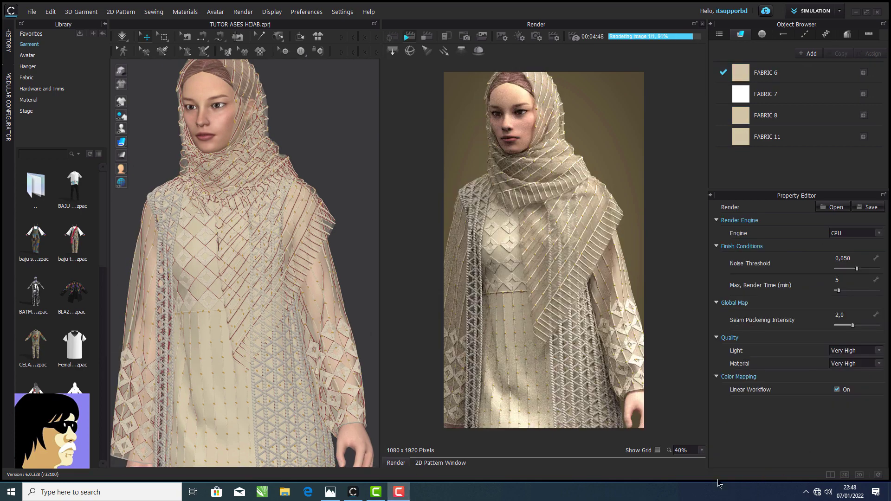
# Maximize the render window and examine the rope topstitches, beads and hijab at 90% zoom.
pyautogui.click(703, 454)
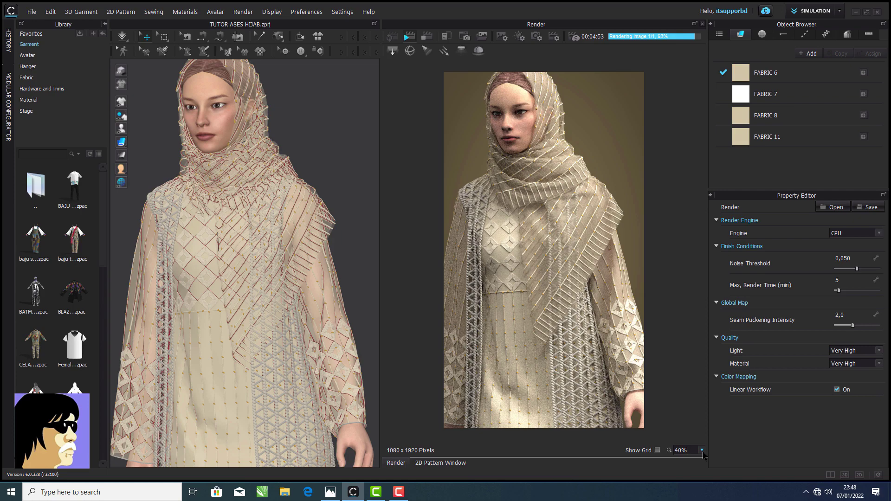
pyautogui.click(695, 24)
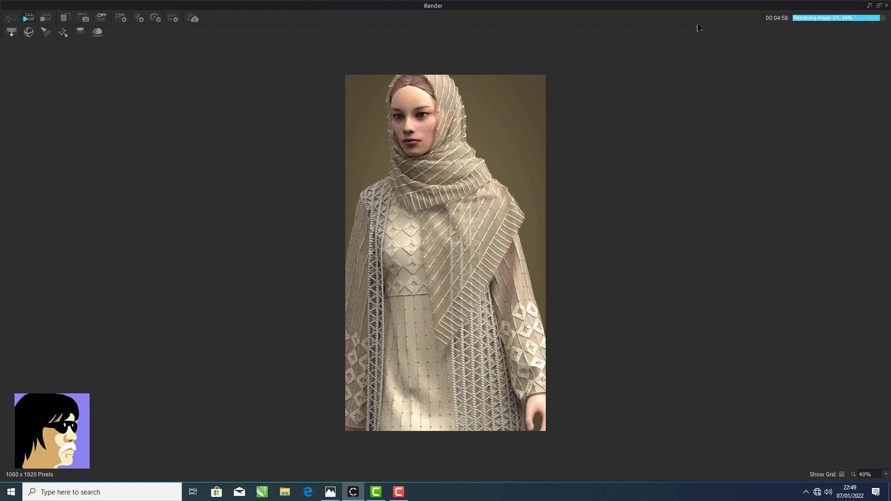
pyautogui.click(886, 475)
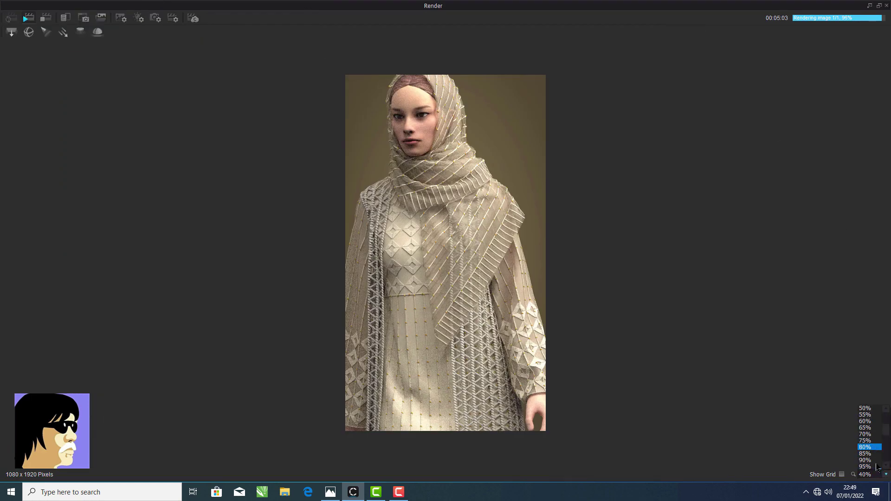
pyautogui.click(875, 465)
pyautogui.click(888, 439)
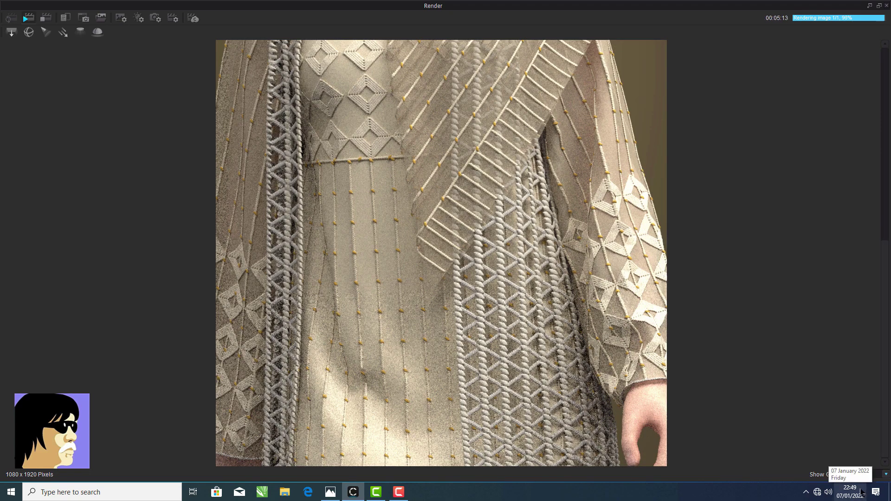
pyautogui.scroll(1, 889, 391)
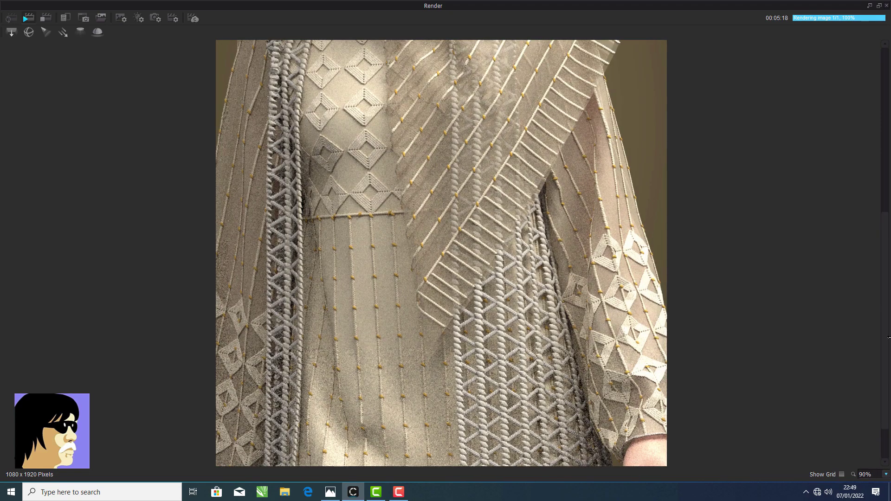
pyautogui.scroll(5, 889, 184)
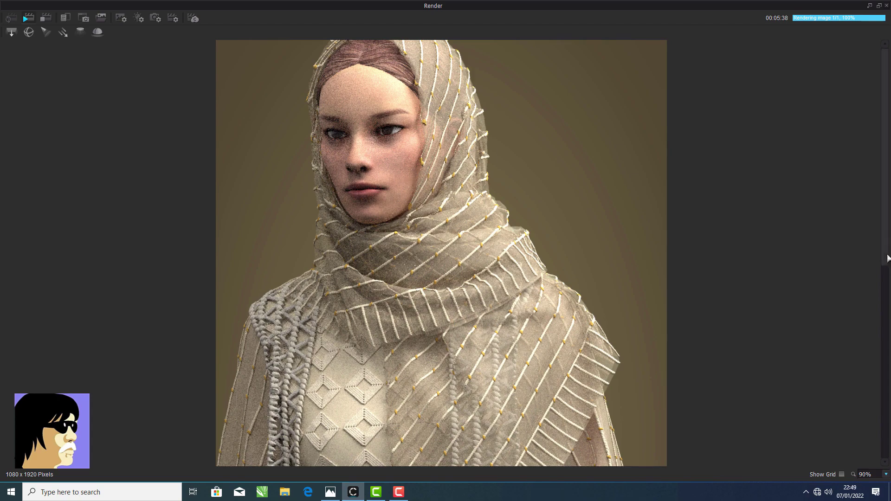
pyautogui.moveTo(889, 254); pyautogui.dragTo(885, 477)
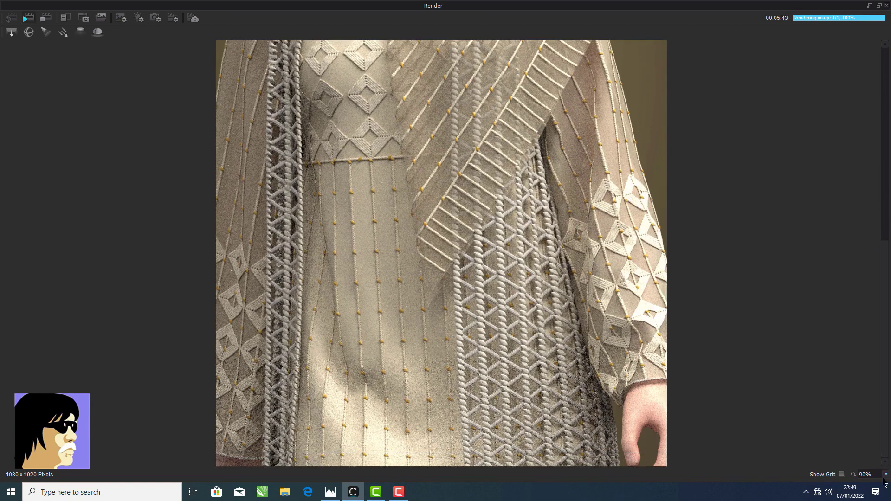
# Review the whole render at 70% and 50% zoom, and restore the render window to its docked size.
pyautogui.click(885, 476)
pyautogui.click(878, 435)
pyautogui.click(886, 476)
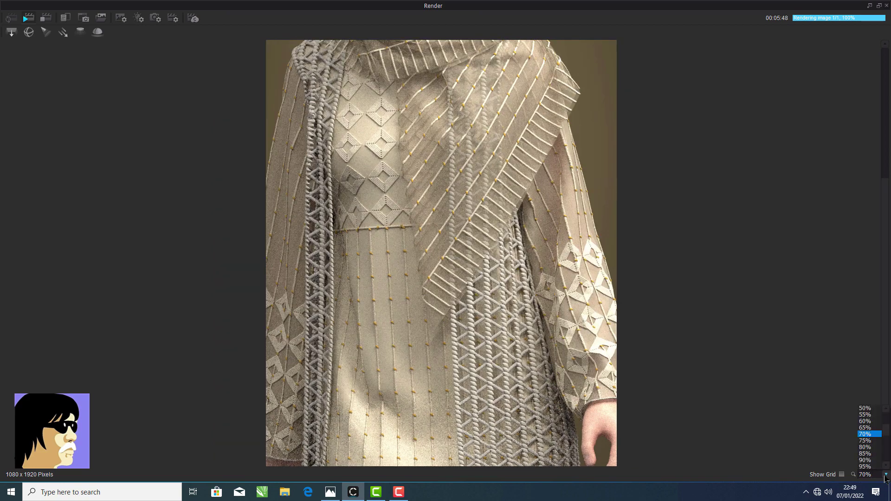
pyautogui.click(877, 408)
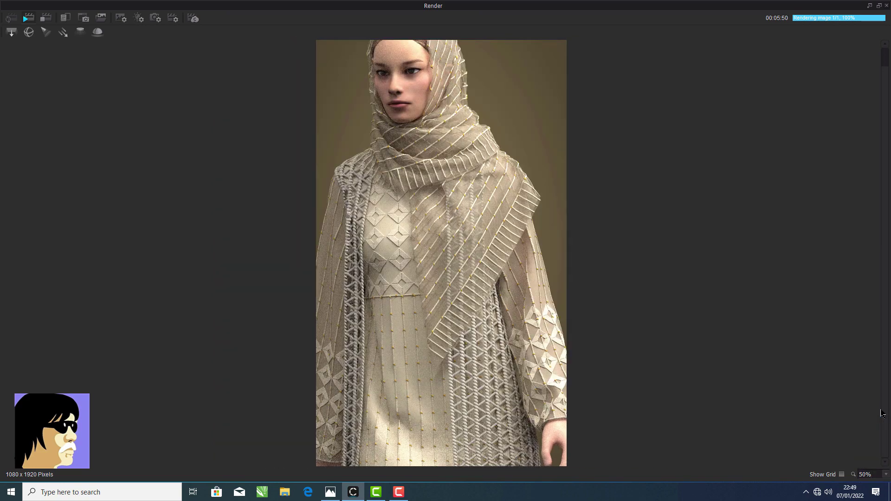
pyautogui.click(879, 6)
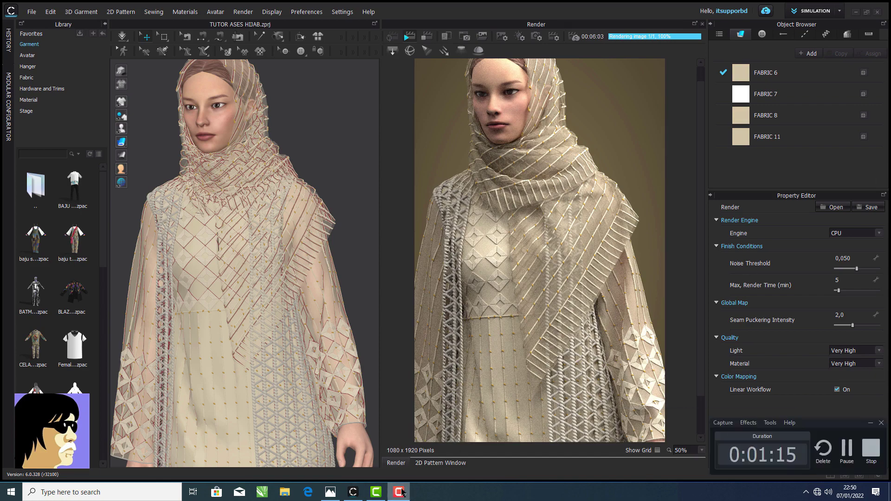
# Set the color of the dress fabric FABRIC 6 to black.
pyautogui.click(766, 72)
pyautogui.click(864, 381)
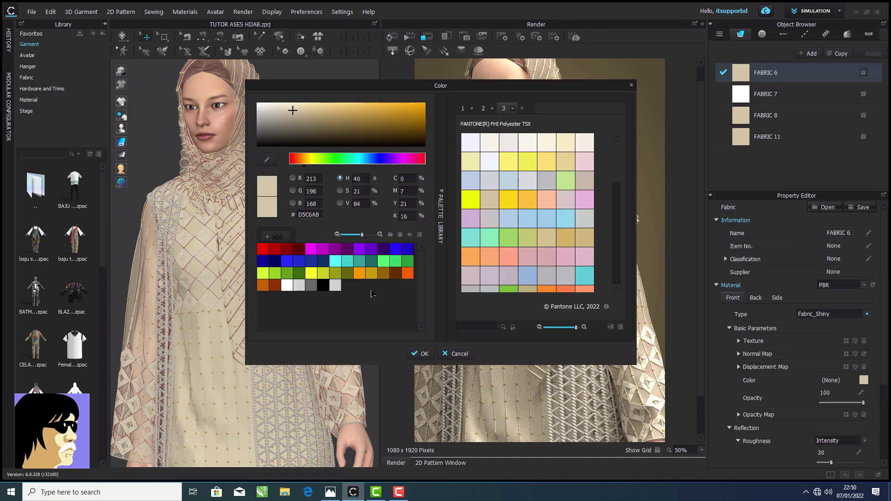
pyautogui.click(258, 284)
pyautogui.click(431, 358)
pyautogui.click(131, 292)
# Set the colors of the fabrics FABRIC 11 and FABRIC 8 to black.
pyautogui.click(767, 137)
pyautogui.click(864, 380)
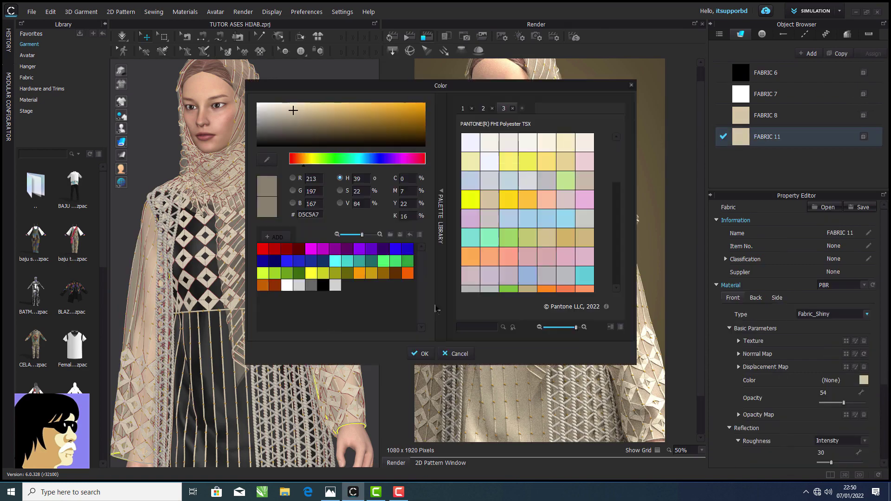
pyautogui.click(335, 284)
pyautogui.click(419, 354)
pyautogui.click(373, 177)
pyautogui.click(316, 209)
pyautogui.click(865, 380)
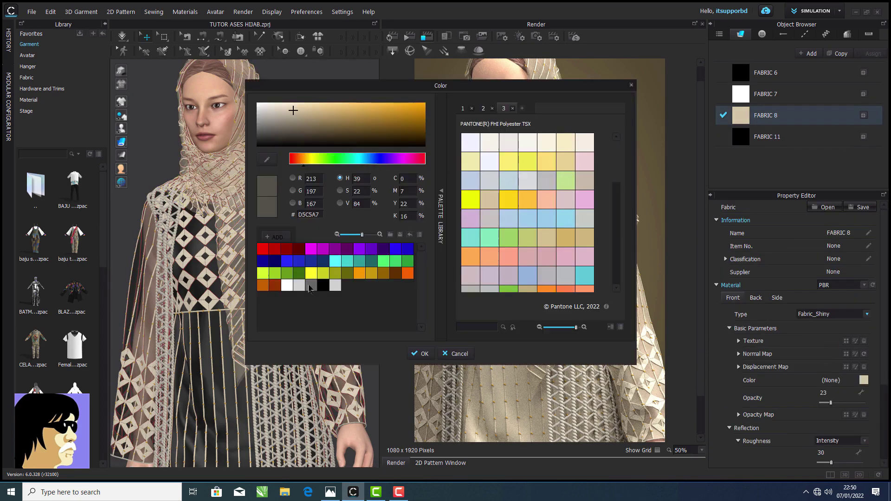
pyautogui.click(258, 284)
pyautogui.click(431, 358)
# Start the interactive render and set the render image's background color to Gray 2.
pyautogui.click(392, 38)
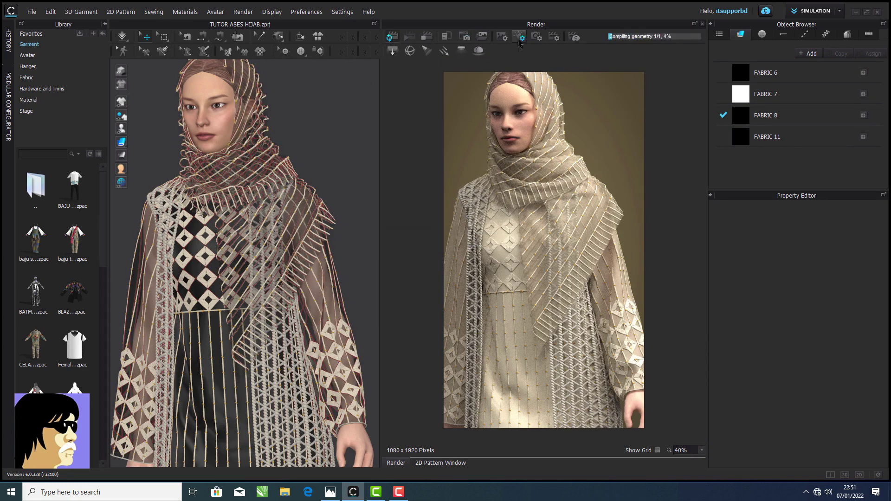
pyautogui.click(879, 350)
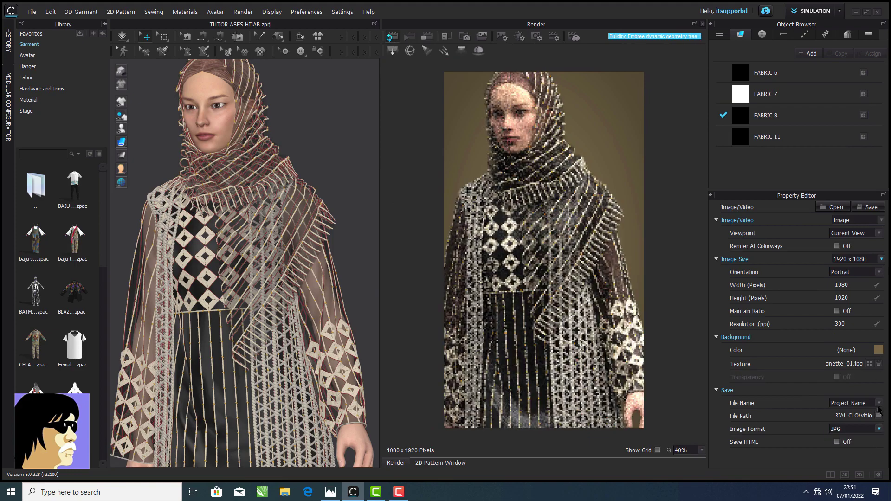
pyautogui.click(312, 286)
pyautogui.click(420, 353)
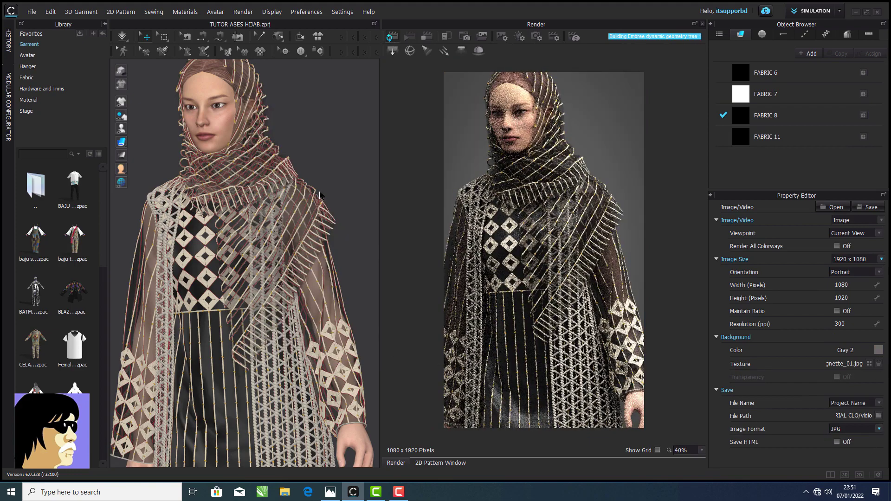
# Raise the opacity of the hijab fabric FABRIC 8 to 43.
pyautogui.scroll(3, 284, 157)
pyautogui.scroll(-4, 284, 156)
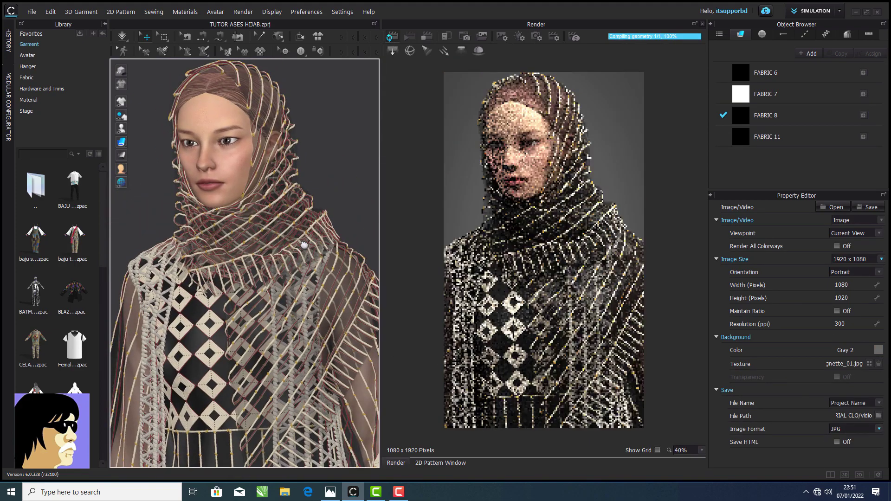
pyautogui.click(304, 245)
pyautogui.click(794, 116)
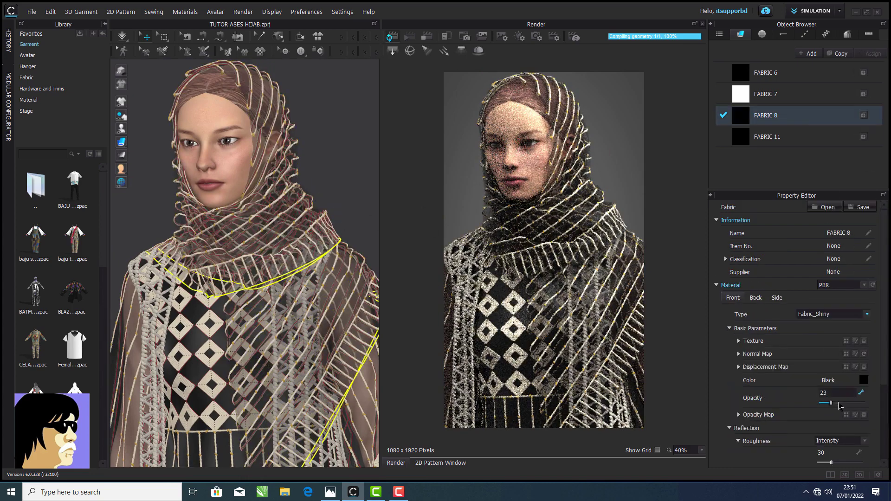
pyautogui.moveTo(843, 407); pyautogui.dragTo(840, 405)
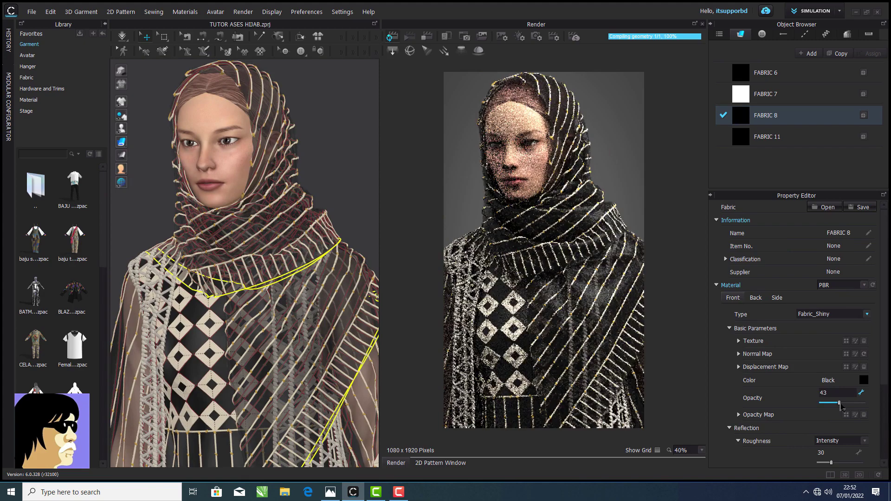
# Set the topstitch Default Topstitch Copy 2 to the color Orange 3 and the material type Metal.
pyautogui.scroll(8, 301, 252)
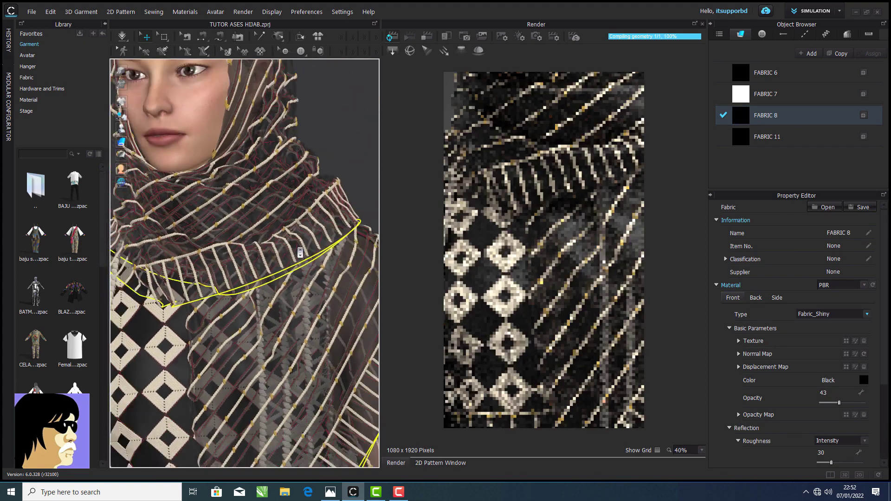
pyautogui.scroll(-2, 300, 253)
pyautogui.click(805, 34)
pyautogui.click(786, 133)
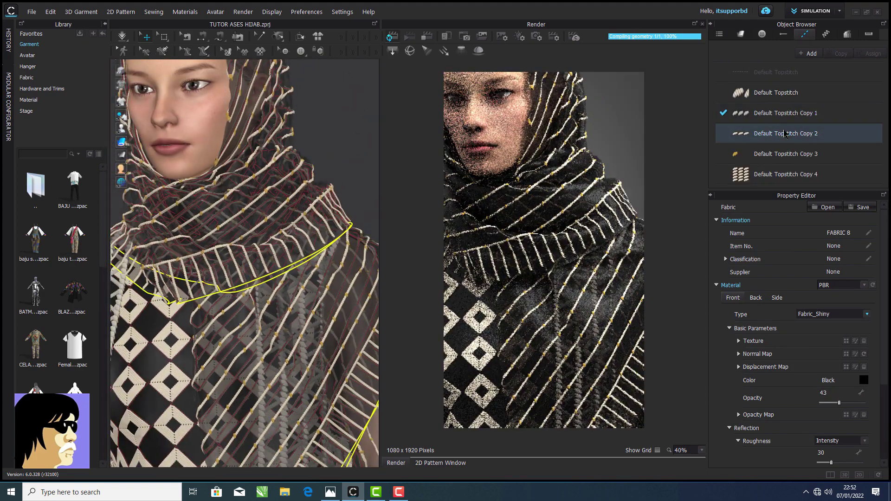
pyautogui.moveTo(884, 304); pyautogui.dragTo(884, 367)
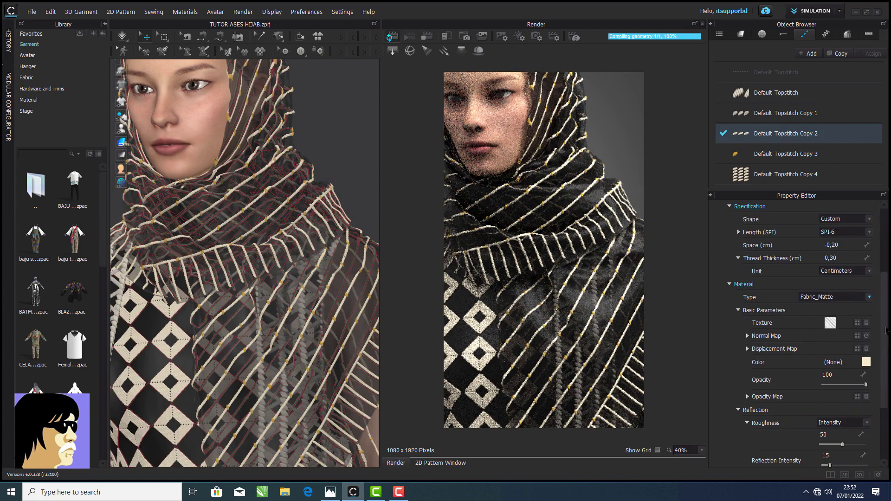
pyautogui.click(867, 362)
pyautogui.click(383, 273)
pyautogui.click(419, 354)
pyautogui.click(869, 297)
pyautogui.click(839, 377)
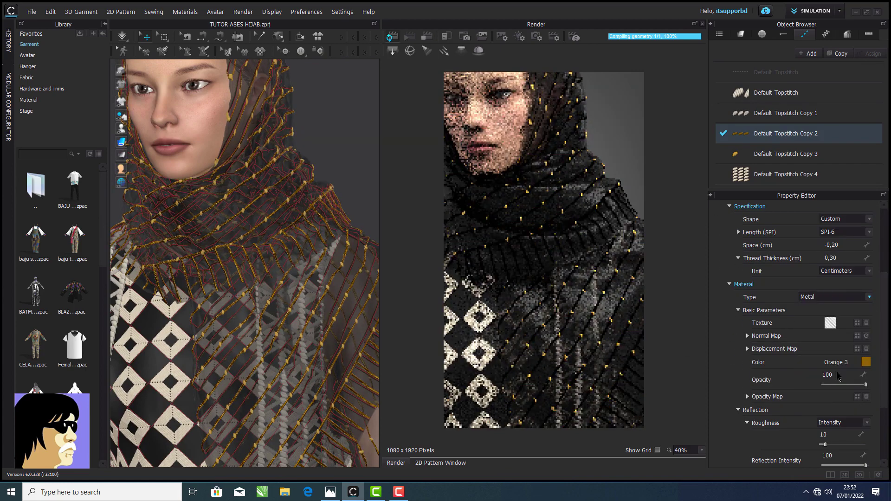
# Set the diamond-pattern topstitch Default Topstitch Copy 4 to the color Orange 3 and the material type Metal.
pyautogui.moveTo(275, 308); pyautogui.dragTo(318, 259, button='middle')
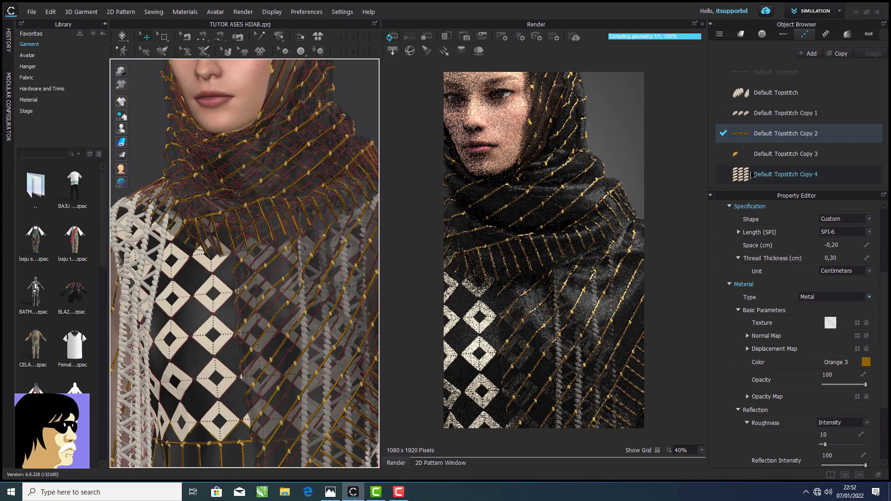
pyautogui.click(786, 175)
pyautogui.click(867, 363)
pyautogui.click(383, 273)
pyautogui.click(419, 355)
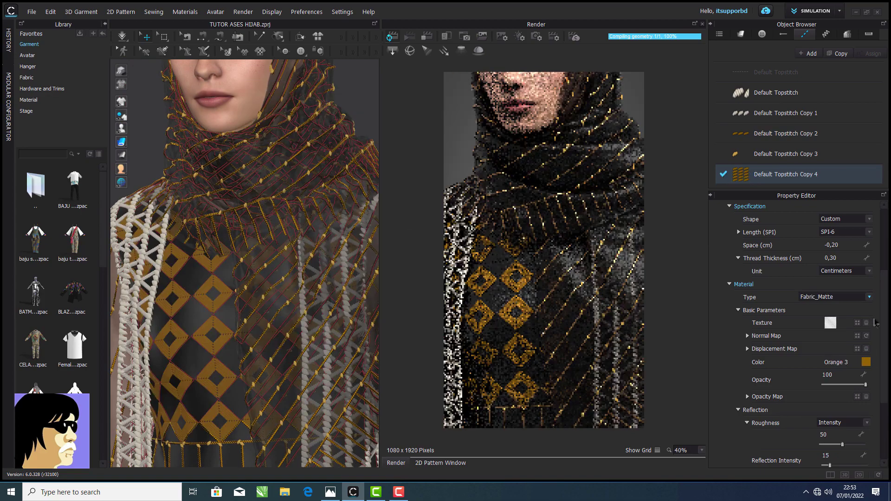
pyautogui.click(869, 297)
pyautogui.click(846, 374)
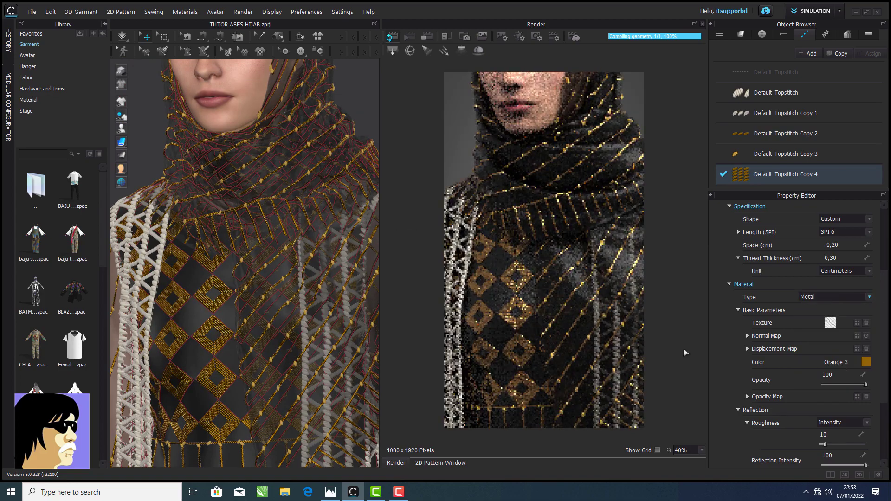
# Set the thick 1,00 cm rope topstitch Default Topstitch to black and its material type to Leather.
pyautogui.moveTo(255, 244)
pyautogui.mouseDown(button='right')
pyautogui.moveTo(293, 253)
pyautogui.moveTo(260, 230)
pyautogui.mouseUp(button='right')
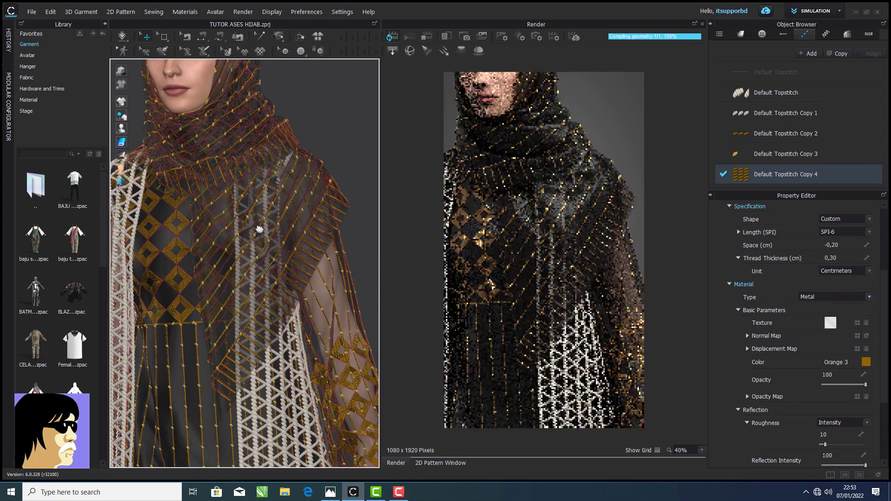
pyautogui.click(776, 92)
pyautogui.click(866, 362)
pyautogui.click(420, 354)
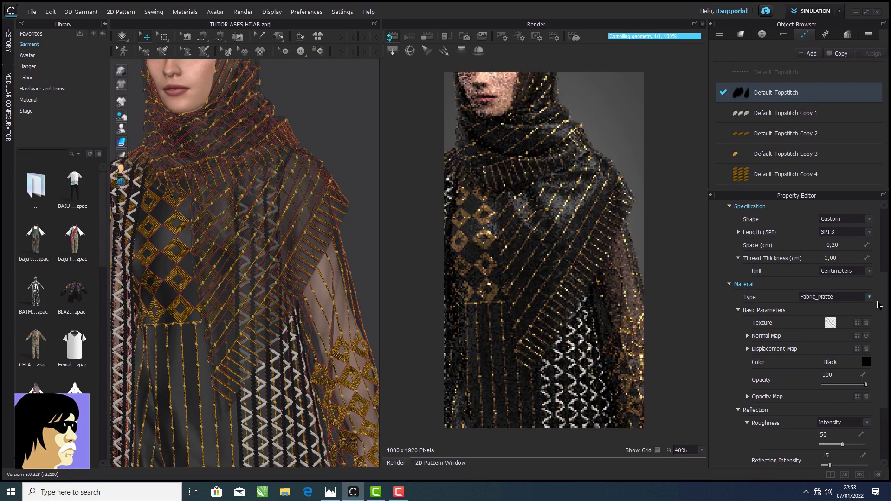
pyautogui.click(869, 297)
pyautogui.click(838, 368)
# Change the topstitch Default Topstitch Copy 1 to the material type Leather and color it black.
pyautogui.click(794, 115)
pyautogui.click(869, 297)
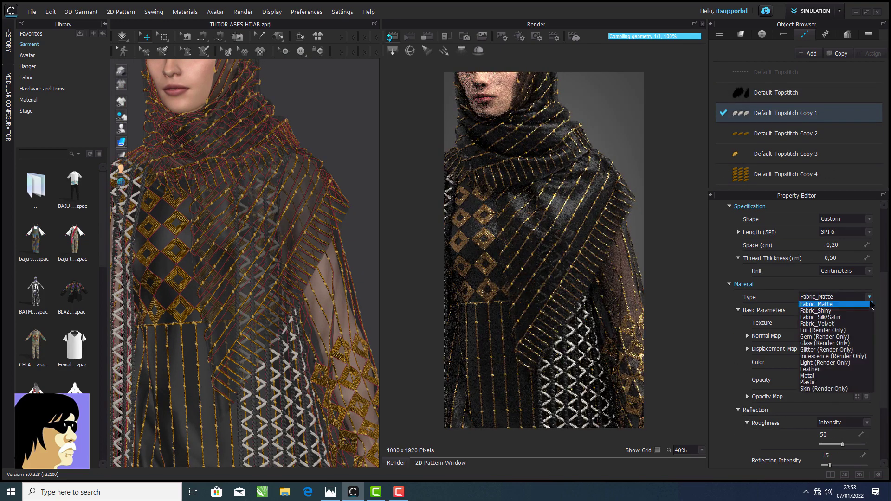
pyautogui.click(836, 369)
pyautogui.click(867, 362)
pyautogui.click(420, 352)
# Try a dark red background for the render image, and replace it with Brown.
pyautogui.scroll(2, 245, 238)
pyautogui.moveTo(245, 238); pyautogui.dragTo(300, 257, button='middle')
pyautogui.moveTo(300, 257); pyautogui.dragTo(281, 241, button='right')
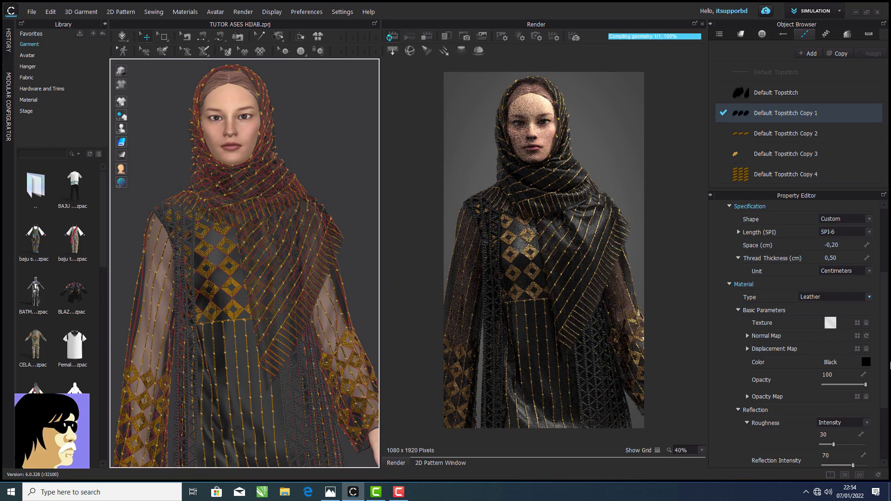
pyautogui.click(502, 37)
pyautogui.click(878, 351)
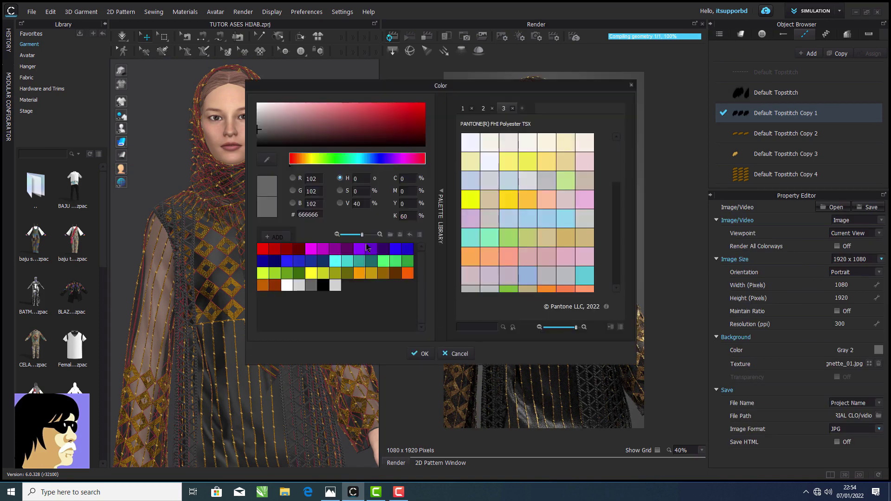
pyautogui.click(287, 249)
pyautogui.click(420, 354)
pyautogui.click(879, 351)
pyautogui.click(275, 284)
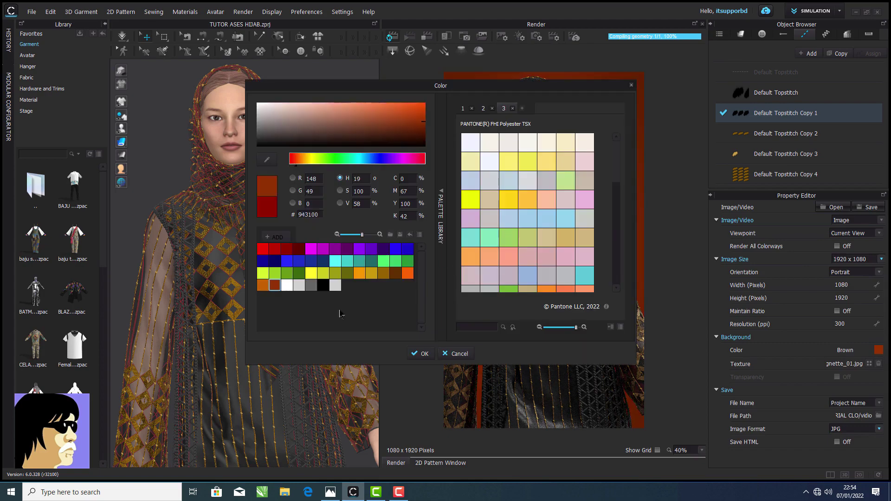
pyautogui.click(420, 353)
# Set the dome light's intensity to 1,24 and frame the avatar for the final render.
pyautogui.click(520, 36)
pyautogui.moveTo(847, 256); pyautogui.dragTo(850, 261)
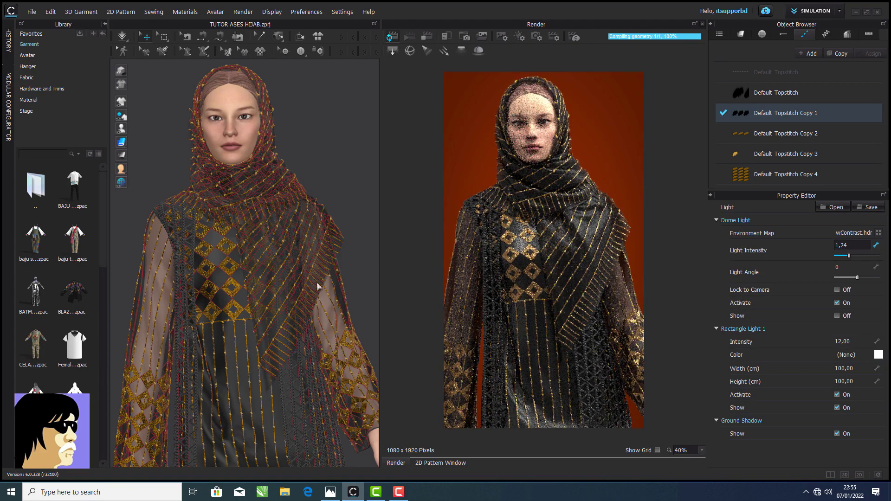
pyautogui.scroll(-4, 318, 279)
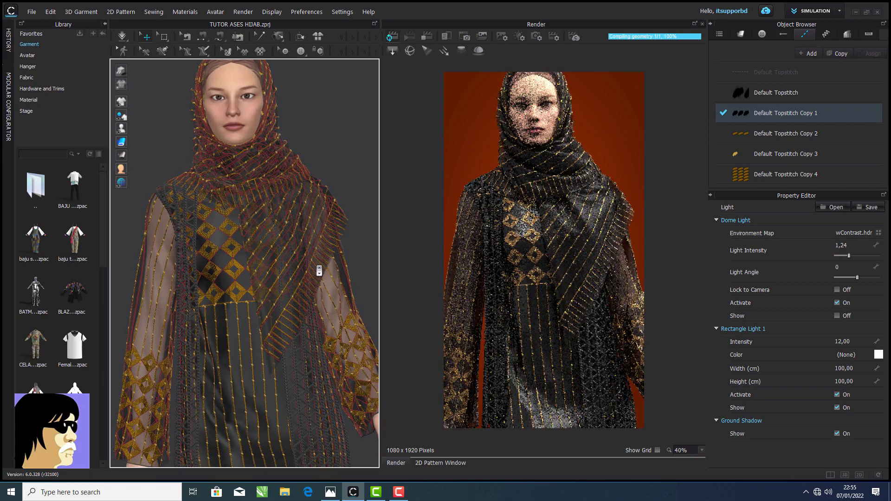
pyautogui.scroll(-2, 319, 271)
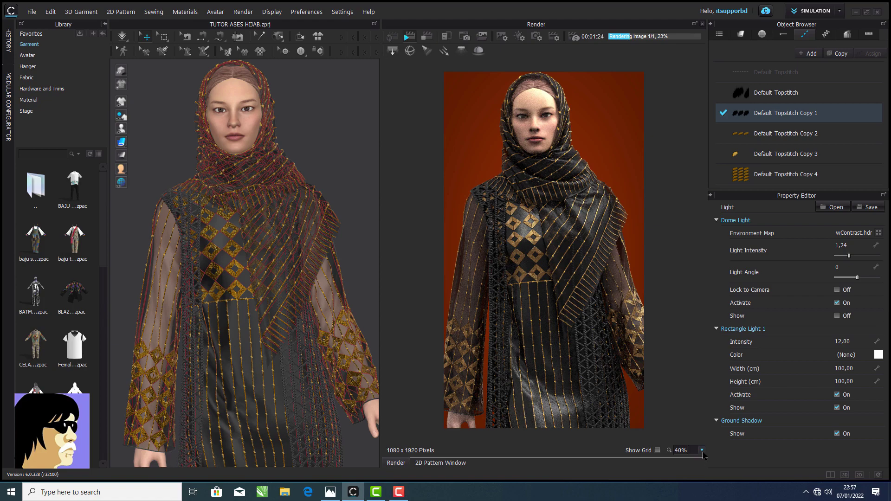
# Enlarge the render to 70% and examine the hijab, bodice, skirt and sleeve topstitches.
pyautogui.click(703, 452)
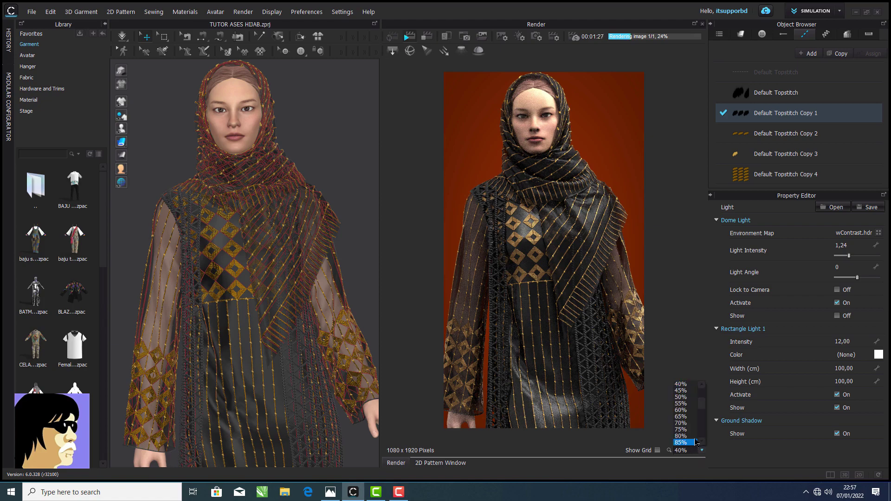
pyautogui.click(696, 425)
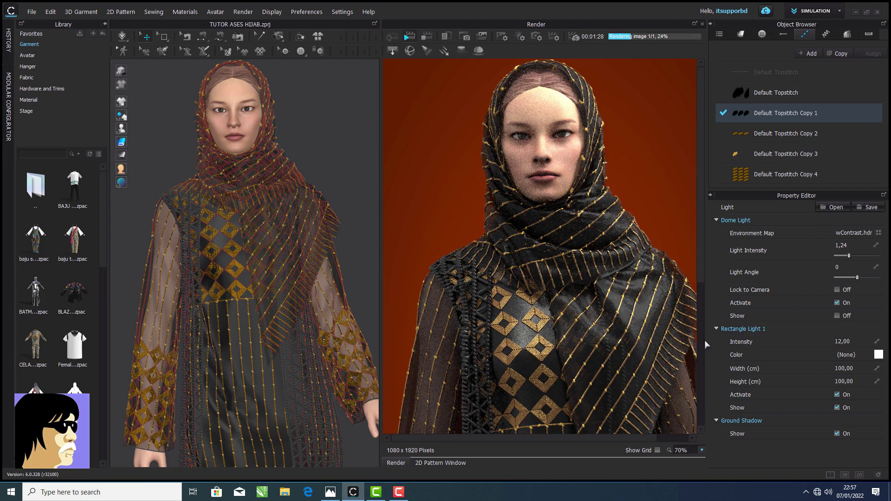
pyautogui.scroll(-5, 703, 278)
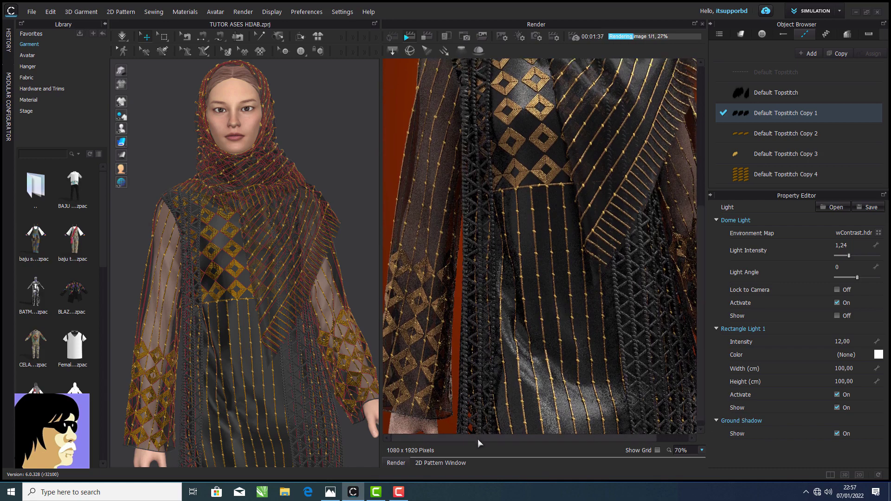
pyautogui.moveTo(478, 439); pyautogui.dragTo(538, 450)
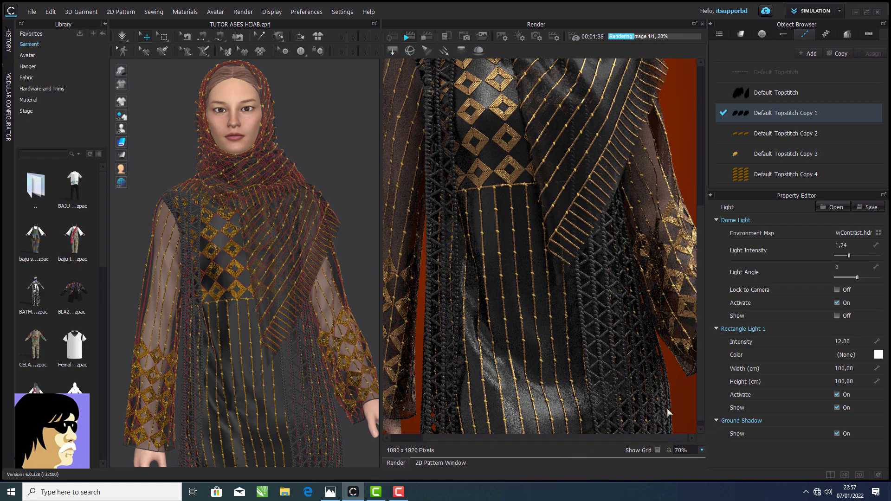
pyautogui.moveTo(704, 395); pyautogui.dragTo(724, 261)
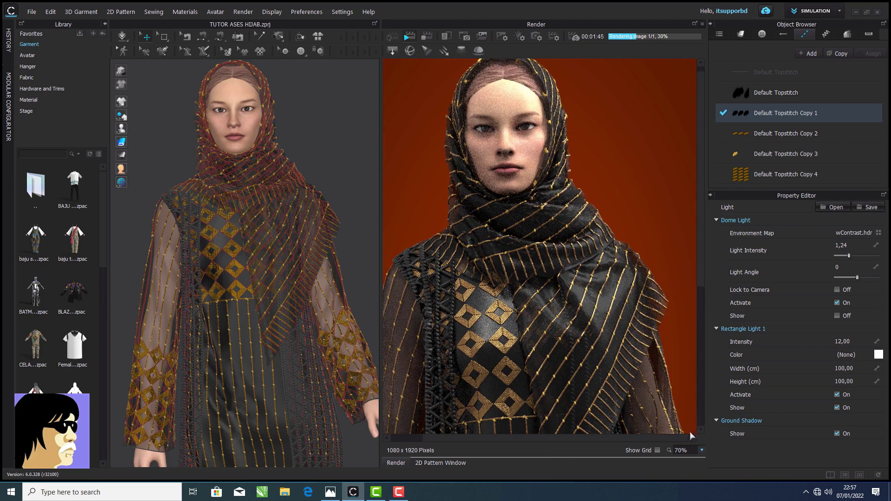
# Review the whole render at 30% zoom, and enlarge it to 55%.
pyautogui.click(702, 451)
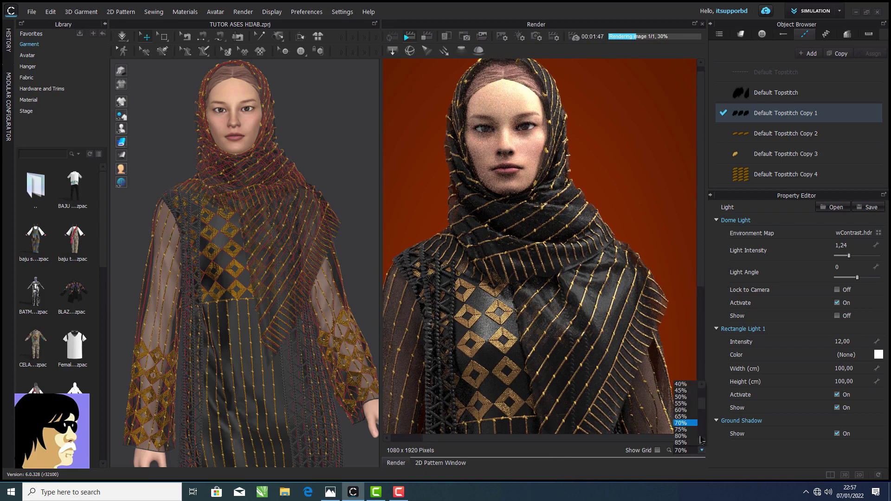
pyautogui.scroll(4, 692, 409)
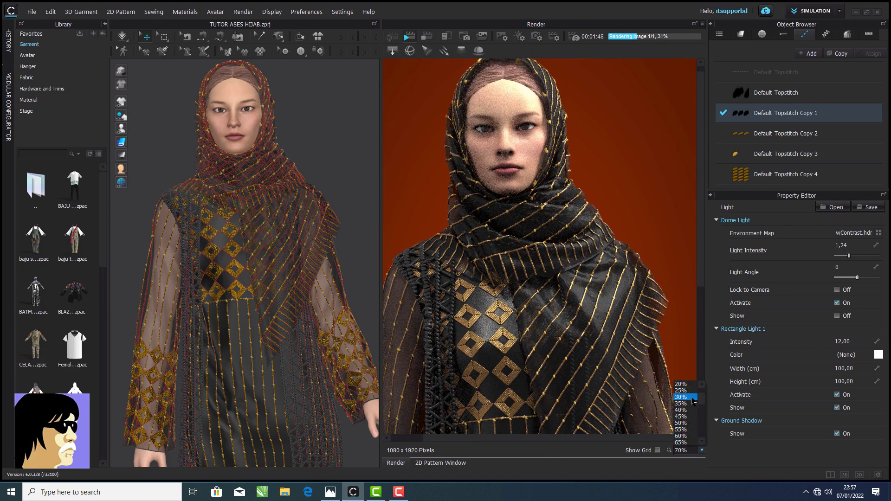
pyautogui.click(680, 397)
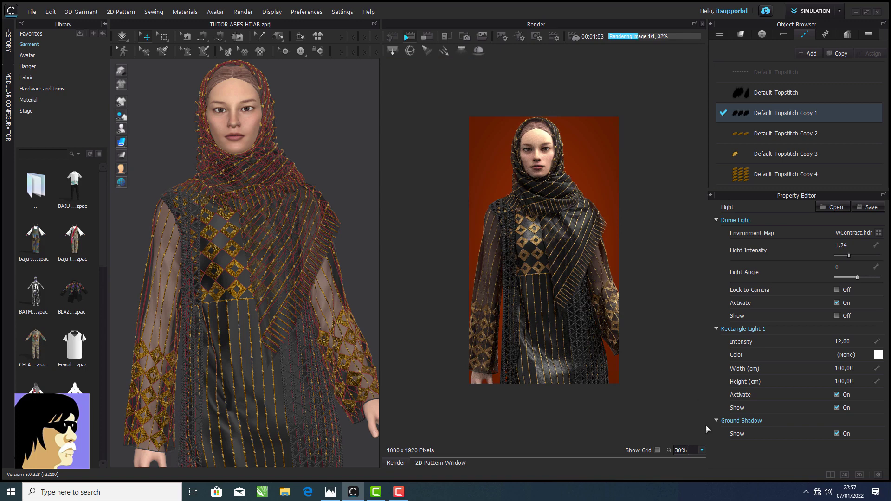
pyautogui.click(702, 452)
pyautogui.click(698, 449)
pyautogui.click(701, 452)
pyautogui.click(702, 451)
pyautogui.scroll(3, 692, 451)
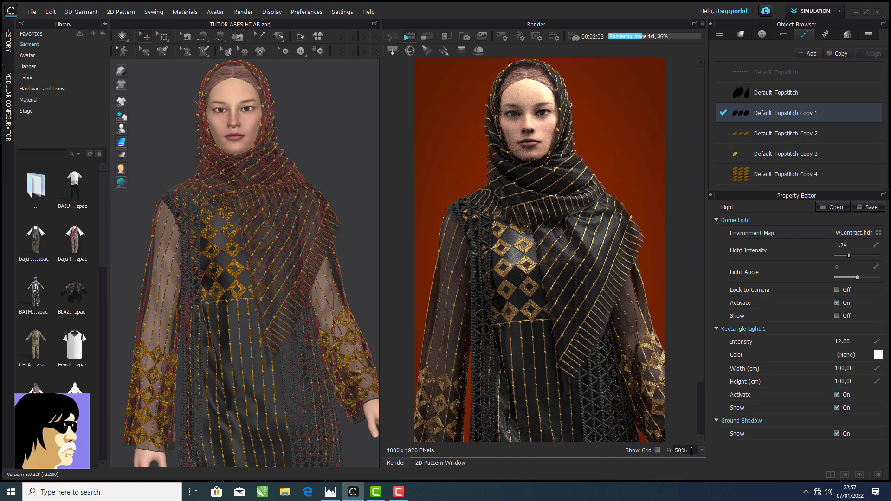
pyautogui.scroll(1, 691, 451)
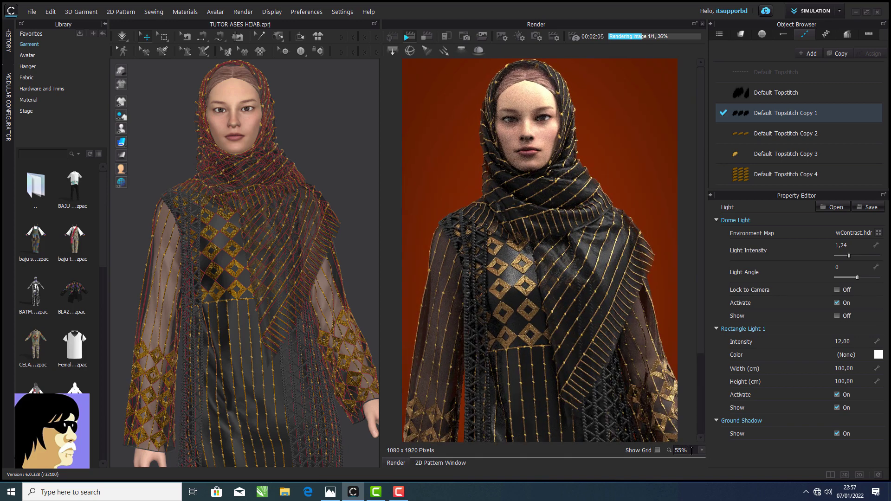